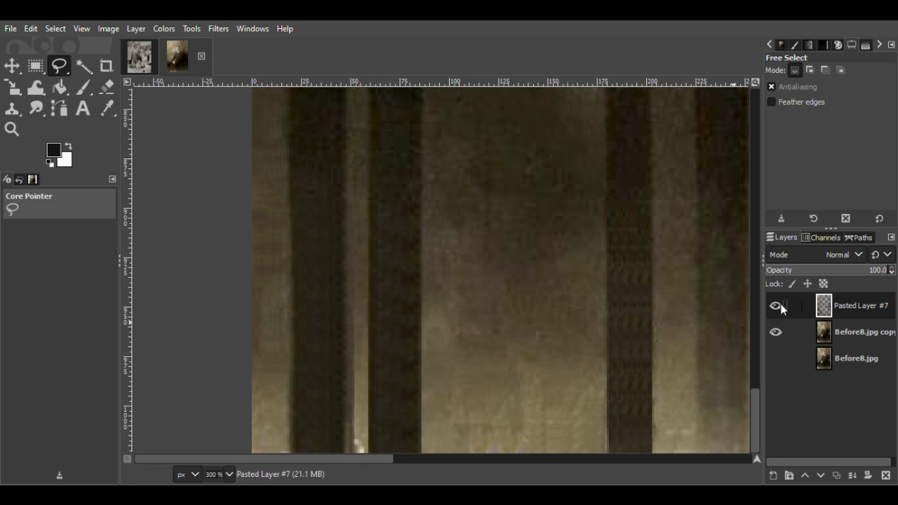
Free-select a narrow vertical strip in the gap between the two dark bars and paste a copy as a new layer.
{"action": "left_click_drag", "start_coordinate": [359, 265], "coordinate": [351, 286]}
{"action": "key", "text": "Return"}
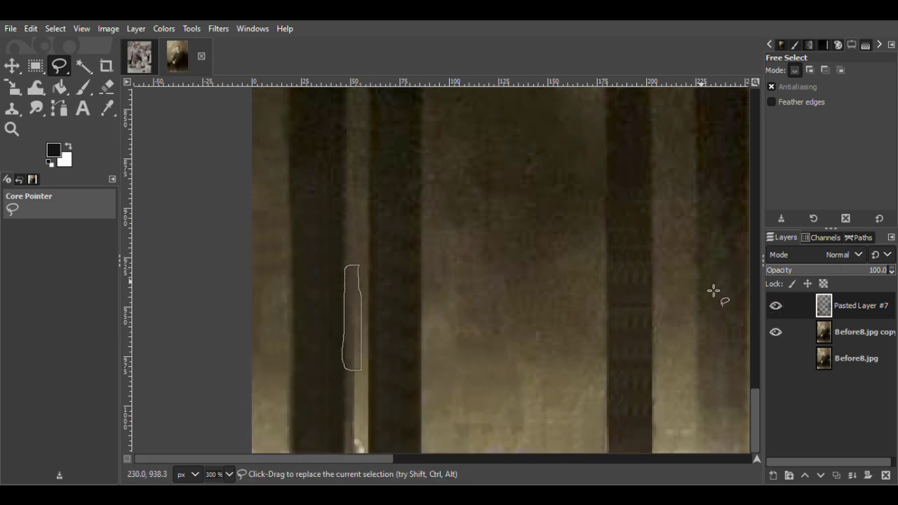
{"action": "key", "text": "m"}
{"action": "key", "text": "ctrl+c"}
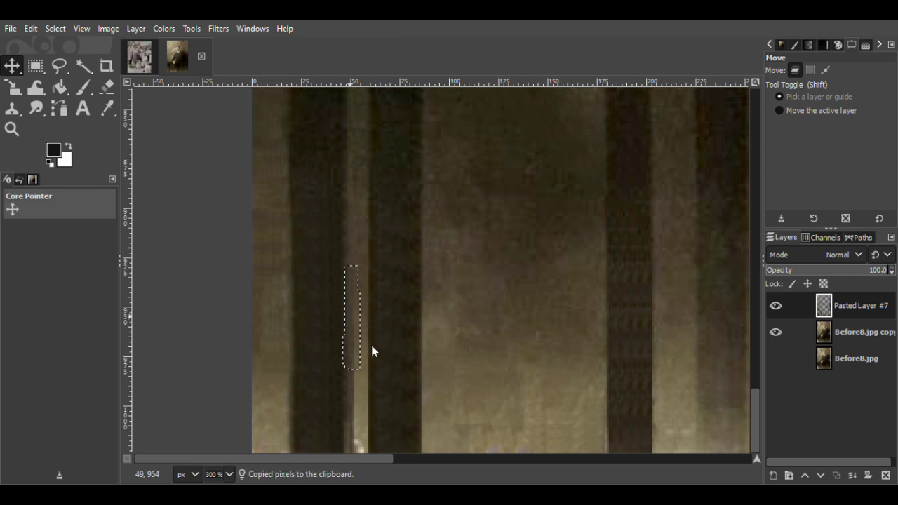
{"action": "key", "text": "ctrl+v"}
{"action": "key", "text": "ctrl+shift+n"}
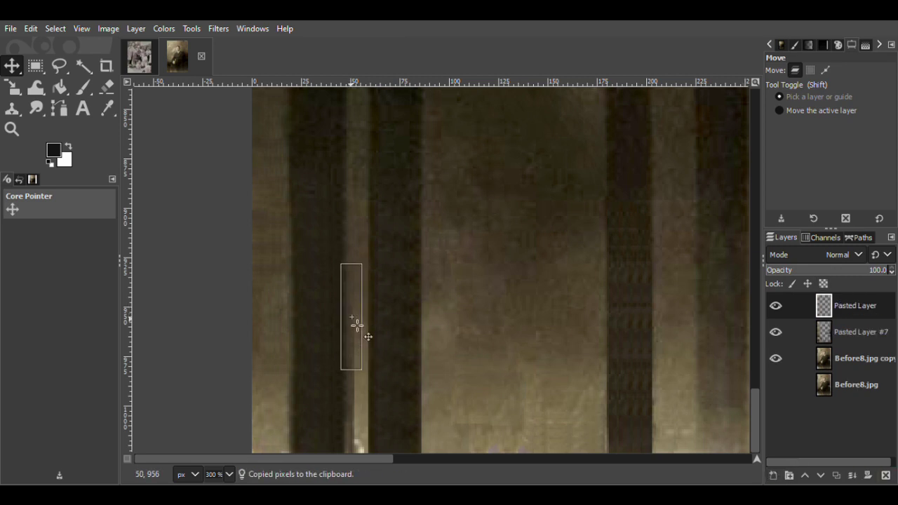
Shift the pasted strip slightly right, delete its overhang along the left dark bar's edge with rectangular selections, and deselect.
{"action": "key", "text": "r"}
{"action": "left_click_drag", "start_coordinate": [334, 250], "coordinate": [358, 392]}
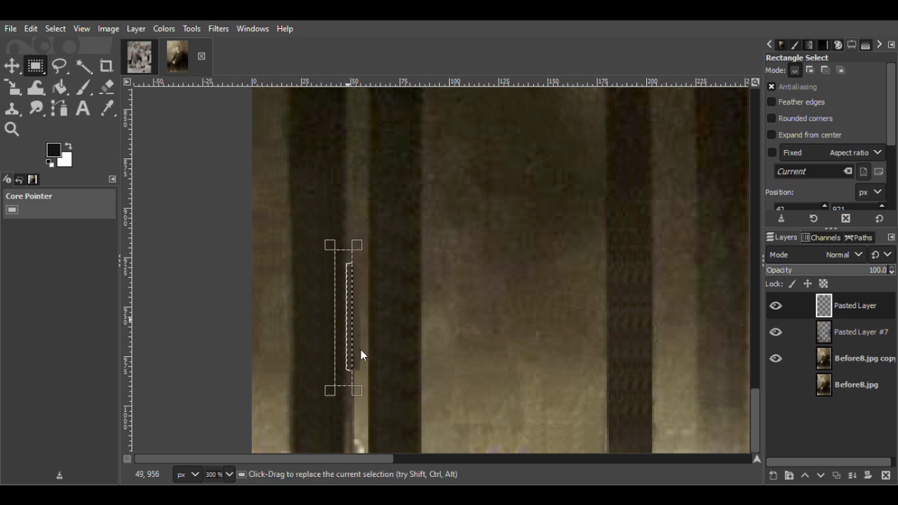
{"action": "left_click", "coordinate": [489, 243]}
{"action": "key", "text": "z"}
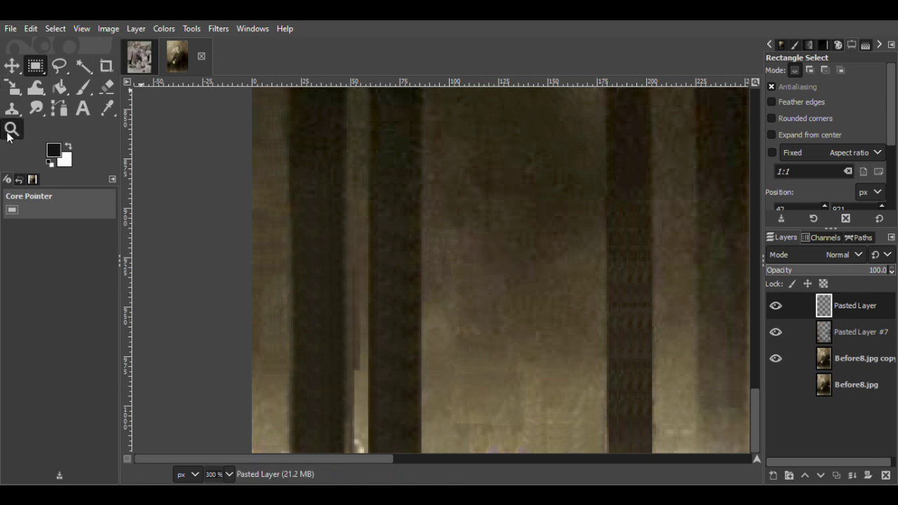
{"action": "left_click", "coordinate": [361, 351]}
{"action": "left_click", "coordinate": [66, 69]}
{"action": "mouse_move", "coordinate": [335, 225]}
{"action": "left_mouse_down"}
{"action": "mouse_move", "coordinate": [353, 380]}
{"action": "mouse_move", "coordinate": [331, 234]}
{"action": "mouse_move", "coordinate": [339, 231]}
{"action": "mouse_move", "coordinate": [352, 265]}
{"action": "mouse_move", "coordinate": [362, 397]}
{"action": "left_mouse_up"}
{"action": "key", "text": "ctrl+shift+a"}
{"action": "left_click", "coordinate": [35, 66]}
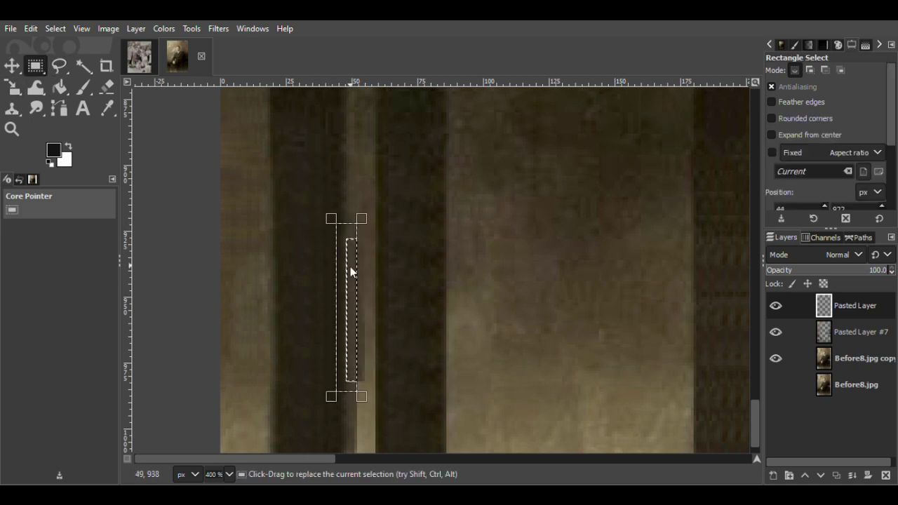
{"action": "key", "text": "ctrl+shift+a"}
Nudge the pasted strip into line within the gap and lower its layer opacity to 75.3.
{"action": "key", "text": "m"}
{"action": "left_click_drag", "start_coordinate": [367, 329], "coordinate": [364, 305]}
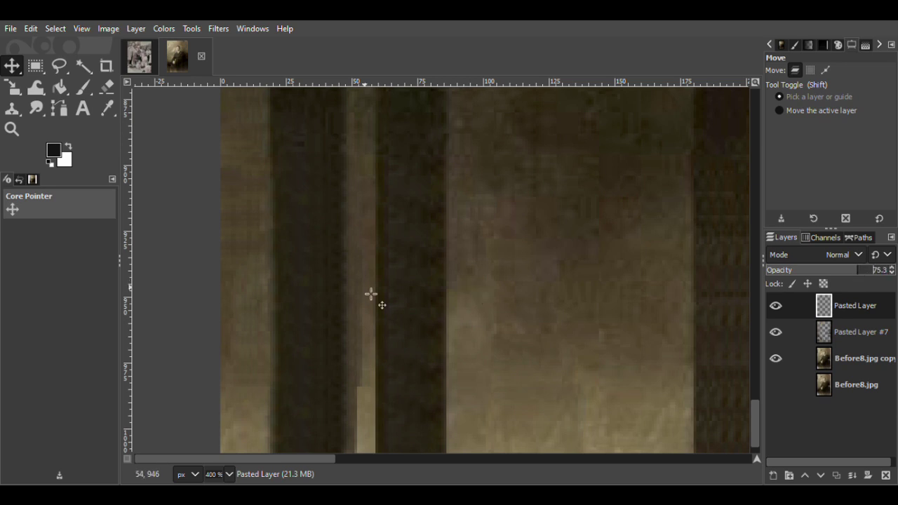
{"action": "left_click_drag", "start_coordinate": [364, 293], "coordinate": [367, 295]}
Duplicate the pasted strip, shift the copy slightly right across the gap, and merge it down into Pasted Layer.
{"action": "key", "text": "shift+ctrl+d"}
{"action": "left_click_drag", "start_coordinate": [364, 358], "coordinate": [373, 357]}
{"action": "key", "text": "ctrl+m"}
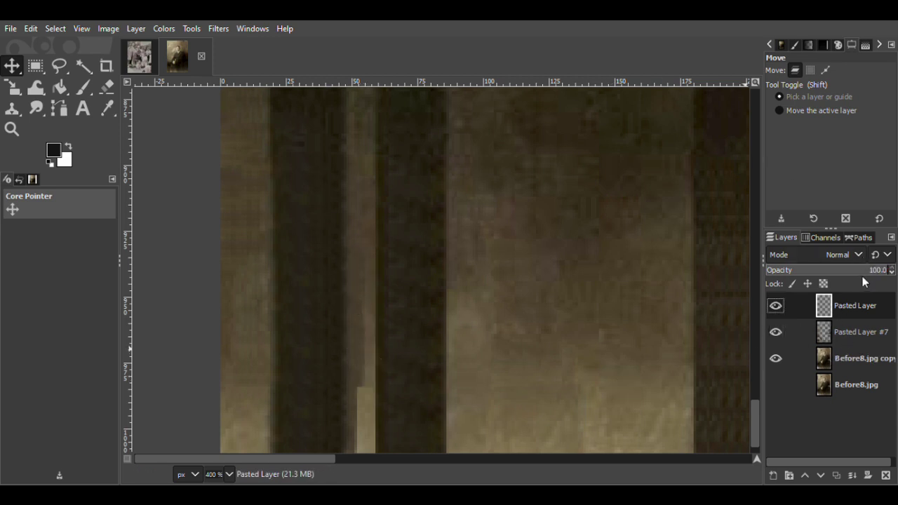
Duplicate the merged strip again, move the copy right to cover the gap's far edge, and merge it into Pasted Layer.
{"action": "key", "text": "shift+ctrl+d"}
{"action": "left_click_drag", "start_coordinate": [365, 342], "coordinate": [378, 340]}
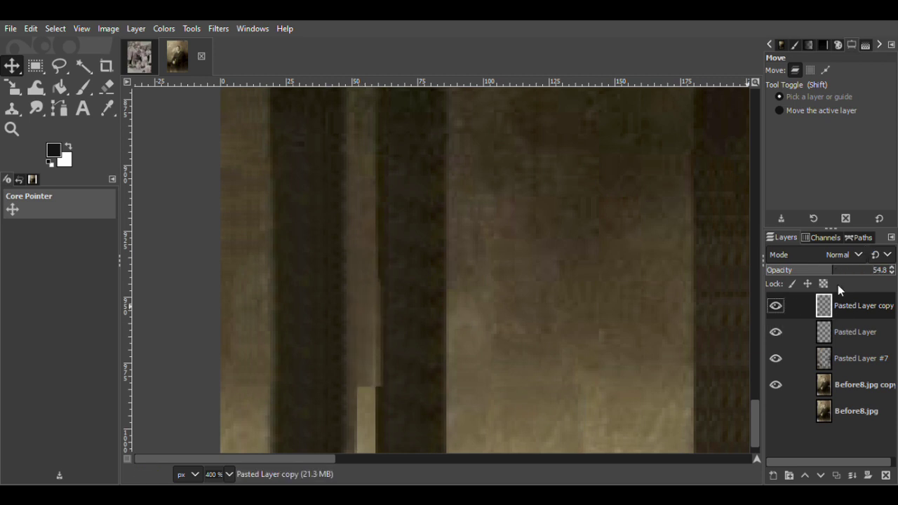
{"action": "left_click", "coordinate": [777, 163]}
{"action": "left_click", "coordinate": [775, 307]}
{"action": "left_click", "coordinate": [775, 307]}
Delete the part of Pasted Layer that overhangs the second dark bar using a rectangular selection, and deselect.
{"action": "key", "text": "r"}
{"action": "left_click_drag", "start_coordinate": [403, 237], "coordinate": [382, 417]}
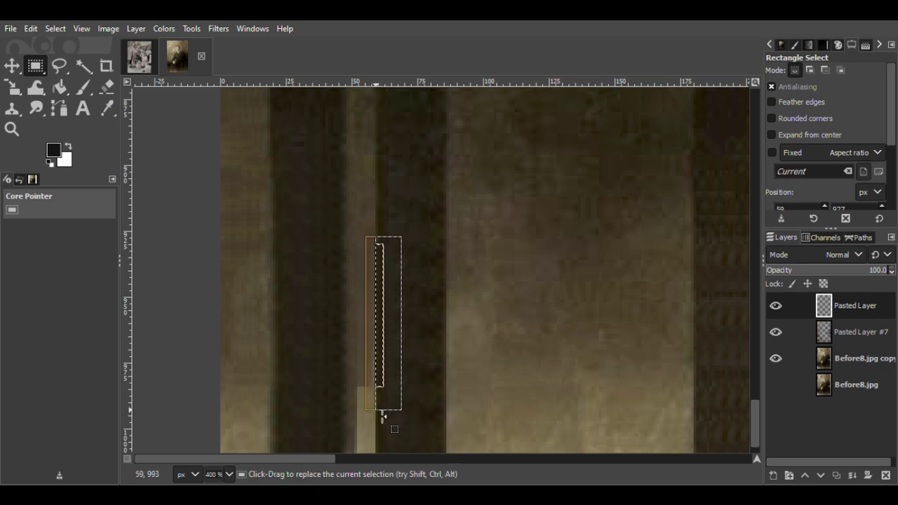
{"action": "left_click", "coordinate": [774, 306]}
{"action": "left_click", "coordinate": [775, 306]}
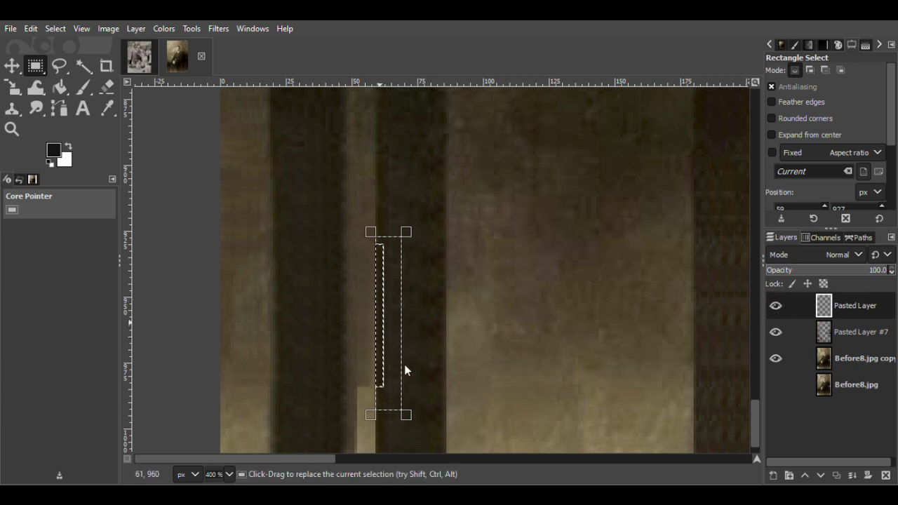
{"action": "left_click", "coordinate": [534, 235]}
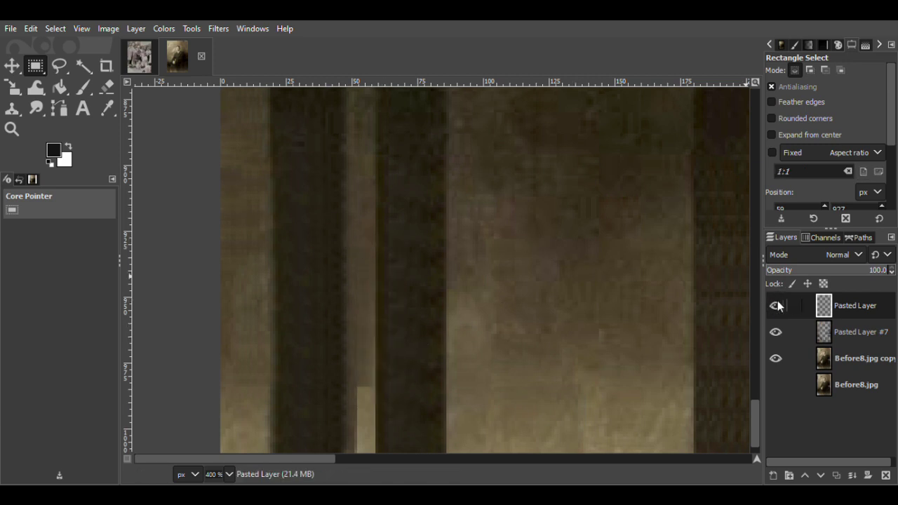
Free-select the remaining damaged strip in the gap between the dark bars, down to the image's lower edge.
{"action": "left_click", "coordinate": [59, 66]}
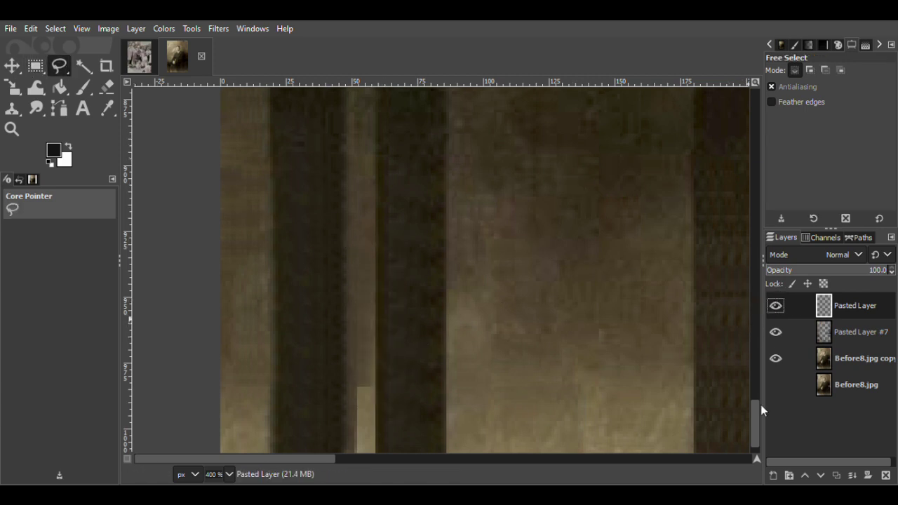
{"action": "left_click_drag", "start_coordinate": [761, 405], "coordinate": [759, 447]}
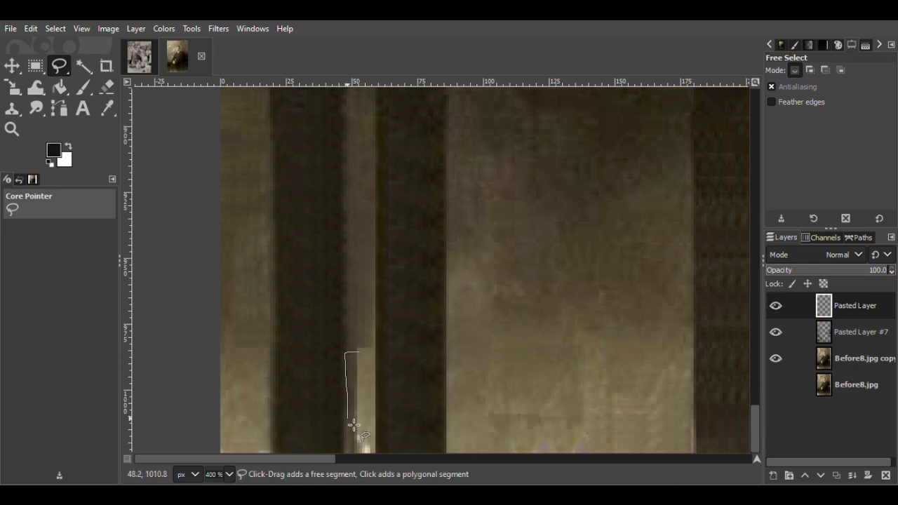
{"action": "mouse_move", "coordinate": [367, 464]}
{"action": "left_mouse_down"}
{"action": "mouse_move", "coordinate": [375, 416]}
{"action": "mouse_move", "coordinate": [358, 353]}
{"action": "left_mouse_up"}
{"action": "key", "text": "Return"}
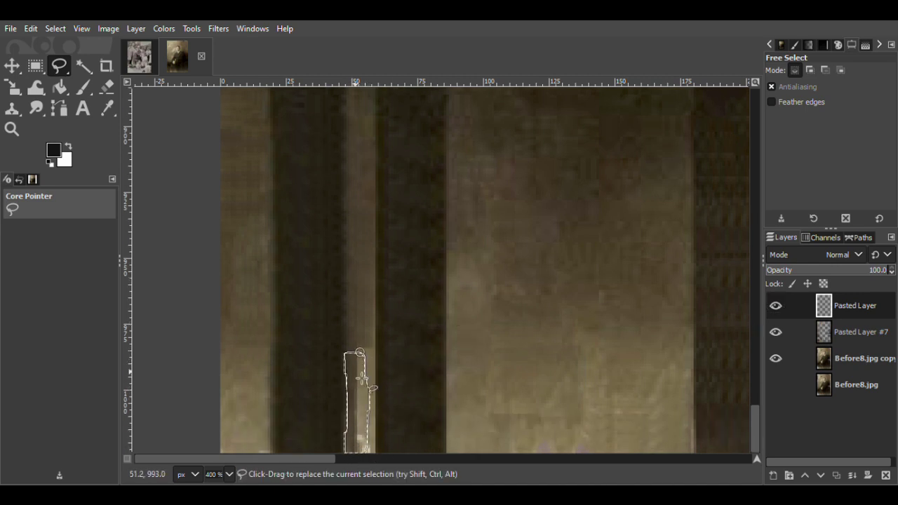
{"action": "key", "text": "ctrl+shift+a"}
{"action": "left_click", "coordinate": [350, 338]}
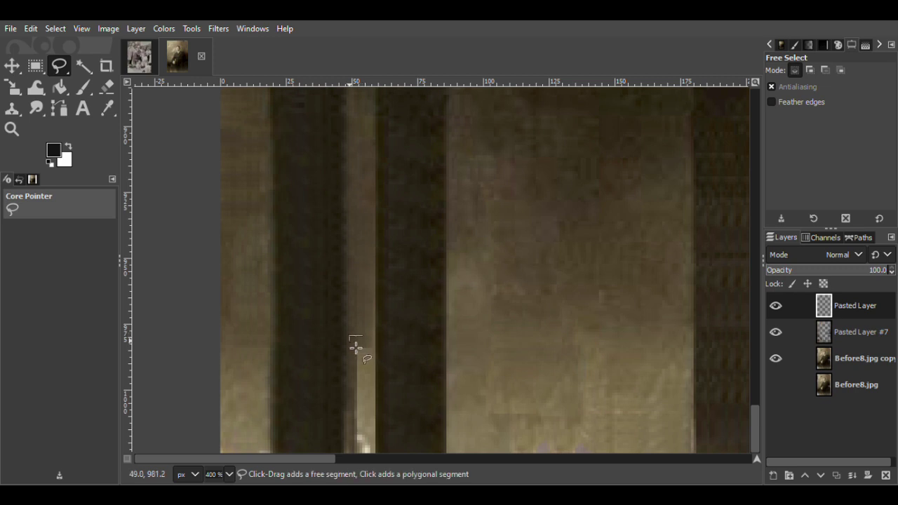
{"action": "mouse_move", "coordinate": [351, 457]}
{"action": "left_mouse_down"}
{"action": "mouse_move", "coordinate": [378, 396]}
{"action": "mouse_move", "coordinate": [363, 337]}
{"action": "left_mouse_up"}
{"action": "key", "text": "Return"}
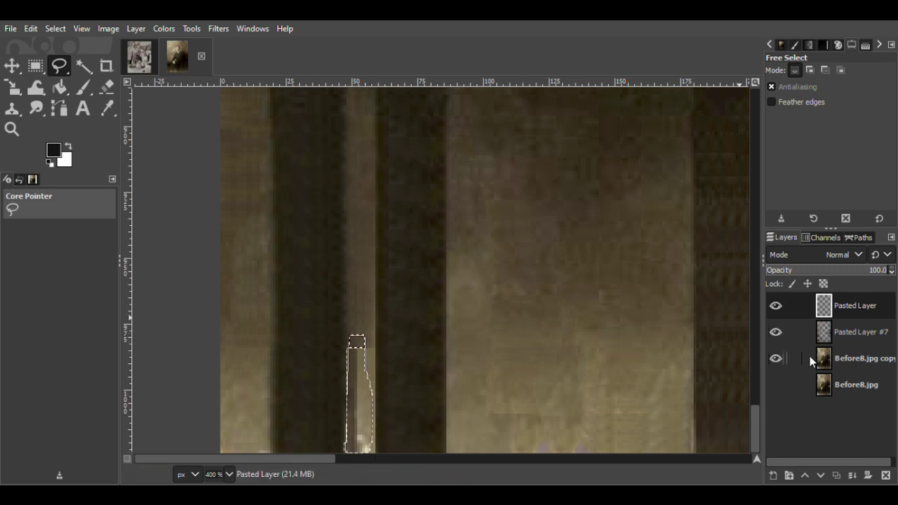
Try to copy the selected strip from Before8.jpg copy onto a new layer and move it down, and undo the attempt.
{"action": "left_click", "coordinate": [811, 356]}
{"action": "left_click", "coordinate": [11, 65]}
{"action": "key", "text": "ctrl+c"}
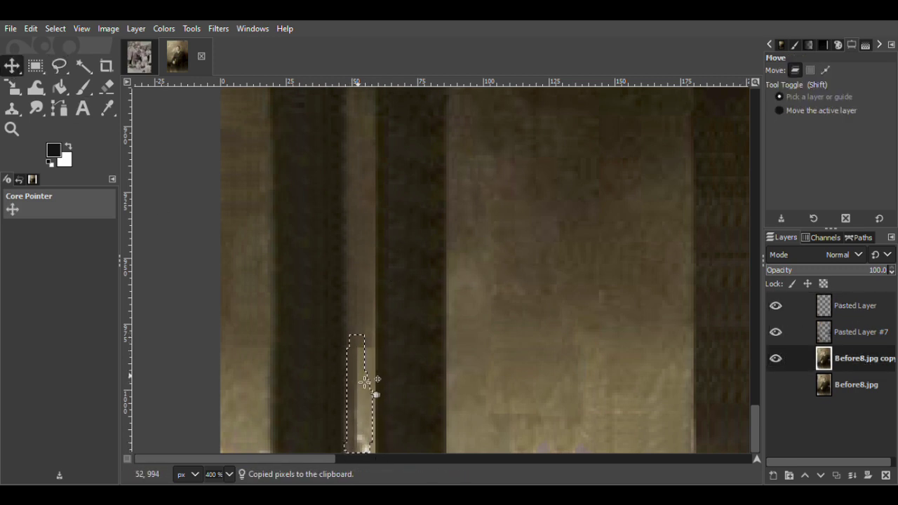
{"action": "key", "text": "ctrl+v"}
{"action": "key", "text": "ctrl+shift+n"}
{"action": "mouse_move", "coordinate": [365, 345]}
{"action": "left_mouse_down"}
{"action": "mouse_move", "coordinate": [368, 381]}
{"action": "mouse_move", "coordinate": [357, 403]}
{"action": "mouse_move", "coordinate": [366, 403]}
{"action": "left_mouse_up"}
{"action": "left_click", "coordinate": [777, 359]}
{"action": "key", "text": "ctrl+z"}
{"action": "key", "text": "ctrl+z"}
{"action": "key", "text": "ctrl+z"}
{"action": "key", "text": "ctrl+z"}
{"action": "key", "text": "ctrl+z"}
Copy the selected area from Pasted Layer #7 onto a new layer, shift it right over the light streak, and set its opacity to 96.8.
{"action": "left_click", "coordinate": [775, 359]}
{"action": "left_click", "coordinate": [776, 358]}
{"action": "left_click", "coordinate": [849, 332]}
{"action": "key", "text": "ctrl+c"}
{"action": "key", "text": "ctrl+v"}
{"action": "left_click", "coordinate": [775, 475]}
{"action": "left_click_drag", "start_coordinate": [357, 416], "coordinate": [367, 416]}
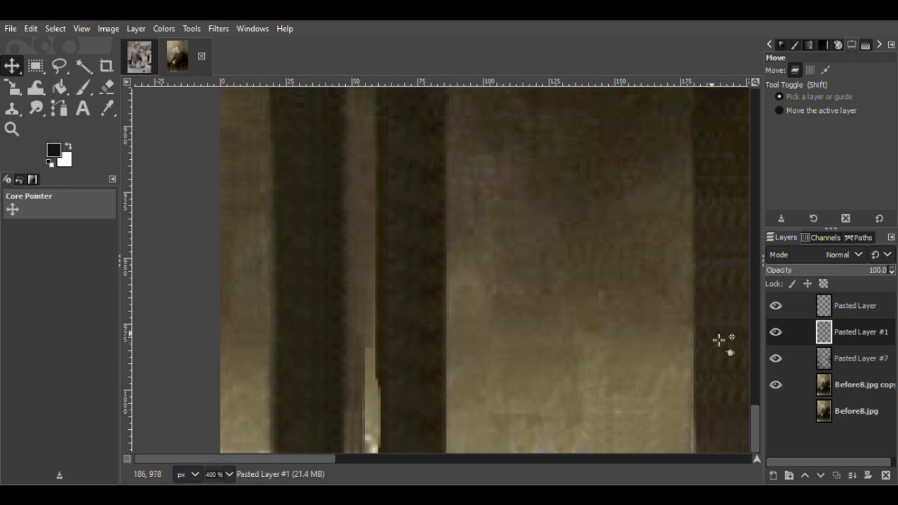
{"action": "left_click_drag", "start_coordinate": [868, 274], "coordinate": [879, 278]}
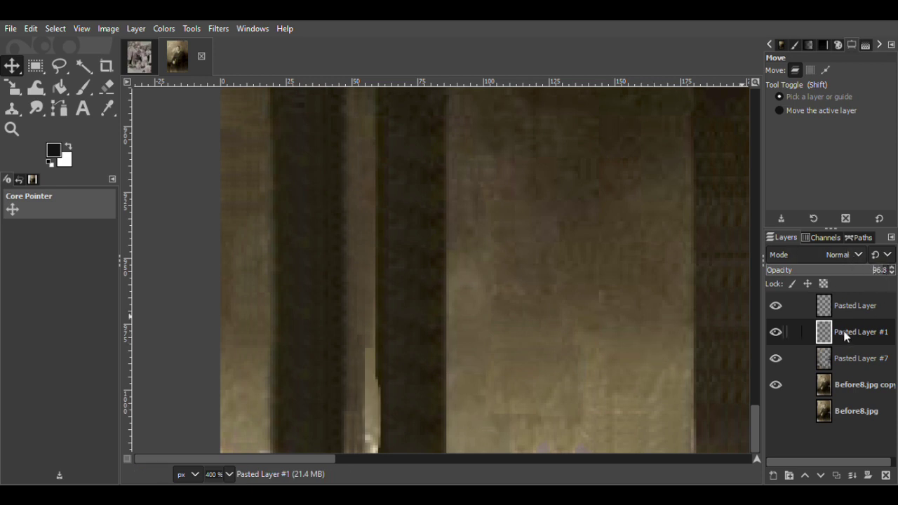
Duplicate Pasted Layer #1, shift the copy further right, and delete its overhang on the second dark bar.
{"action": "key", "text": "ctrl+v"}
{"action": "left_click_drag", "start_coordinate": [361, 411], "coordinate": [379, 411]}
{"action": "left_click", "coordinate": [107, 86]}
{"action": "key", "text": "r"}
{"action": "mouse_move", "coordinate": [418, 323]}
{"action": "left_mouse_down"}
{"action": "mouse_move", "coordinate": [385, 469]}
{"action": "mouse_move", "coordinate": [376, 463]}
{"action": "left_mouse_up"}
{"action": "key", "text": "Delete"}
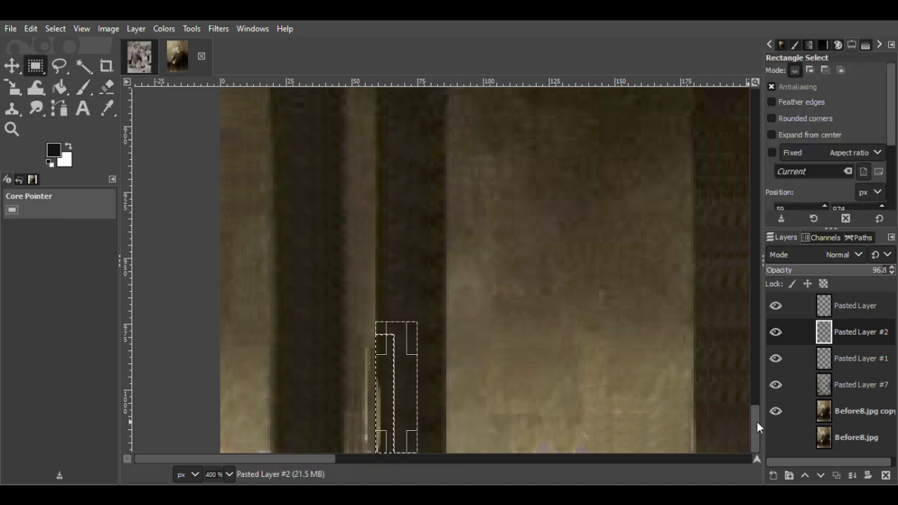
Delete the same overhang from Pasted Layer #1, deselect, and nudge the duplicated strip slightly left.
{"action": "left_click", "coordinate": [861, 358]}
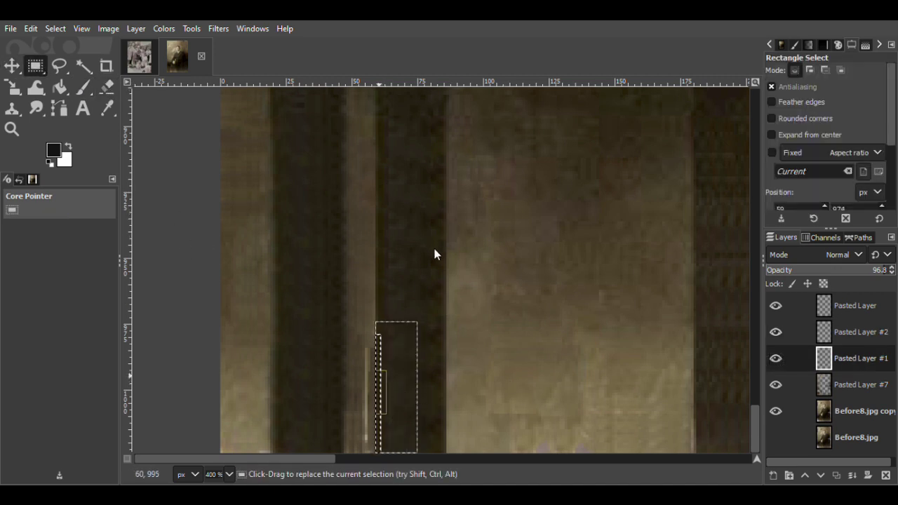
{"action": "key", "text": "ctrl+shift+a"}
{"action": "left_click", "coordinate": [12, 66]}
{"action": "left_click_drag", "start_coordinate": [381, 400], "coordinate": [376, 407]}
Merge Pasted Layer #2 down into Pasted Layer #1 and lower the merged layer's opacity to 90.3.
{"action": "left_click", "coordinate": [800, 360]}
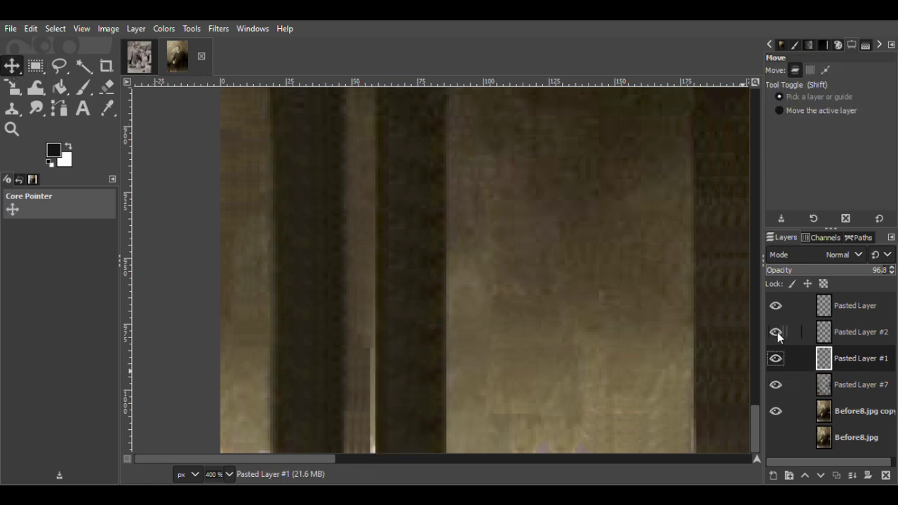
{"action": "right_click", "coordinate": [851, 337]}
{"action": "left_click", "coordinate": [816, 328]}
{"action": "left_click_drag", "start_coordinate": [878, 273], "coordinate": [887, 276]}
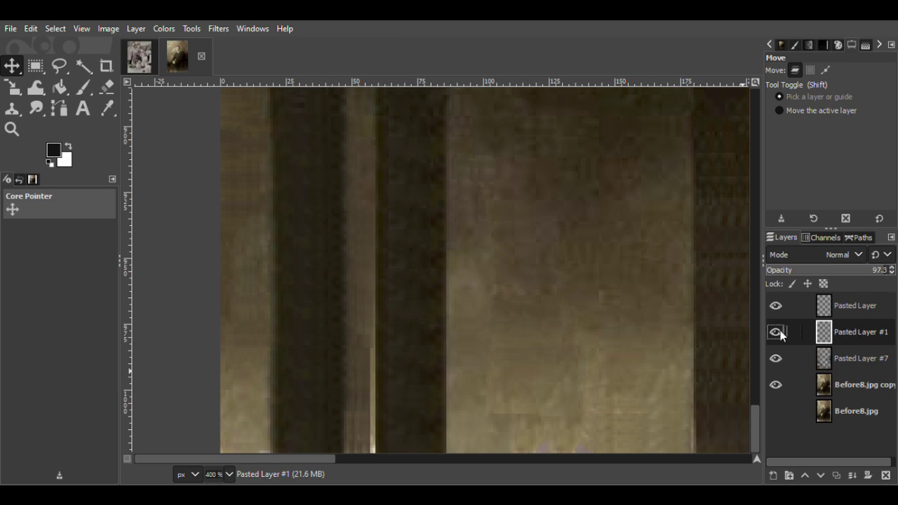
{"action": "left_click", "coordinate": [107, 66]}
{"action": "left_click", "coordinate": [107, 87]}
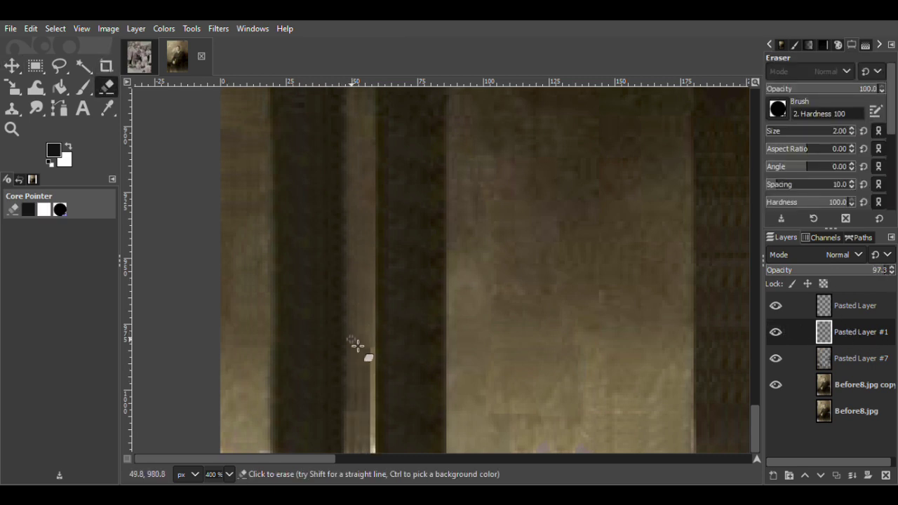
{"action": "left_click", "coordinate": [776, 332]}
{"action": "left_click", "coordinate": [776, 332]}
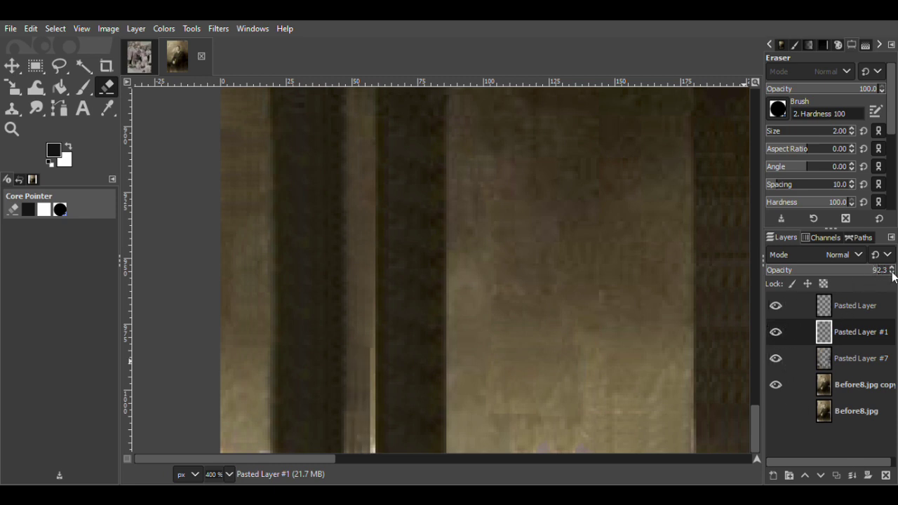
Duplicate Pasted Layer #1, shift the copy right over the remaining light streak, and delete its overhang on the second dark bar.
{"action": "key", "text": "ctrl+v"}
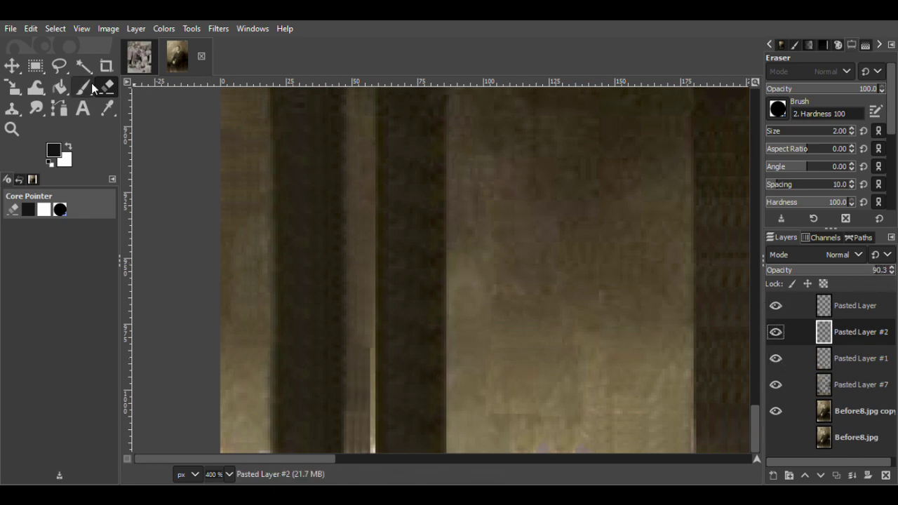
{"action": "key", "text": "m"}
{"action": "left_click_drag", "start_coordinate": [376, 409], "coordinate": [390, 414]}
{"action": "key", "text": "r"}
{"action": "left_click_drag", "start_coordinate": [400, 311], "coordinate": [377, 460]}
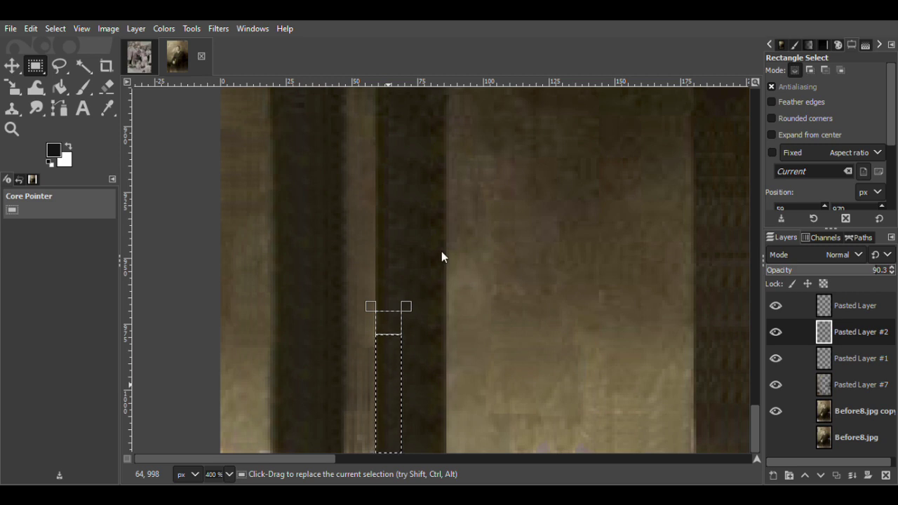
{"action": "left_click", "coordinate": [389, 307]}
Save the image and set the opacity of Pasted Layer #2 to 84.4.
{"action": "key", "text": "ctrl+s"}
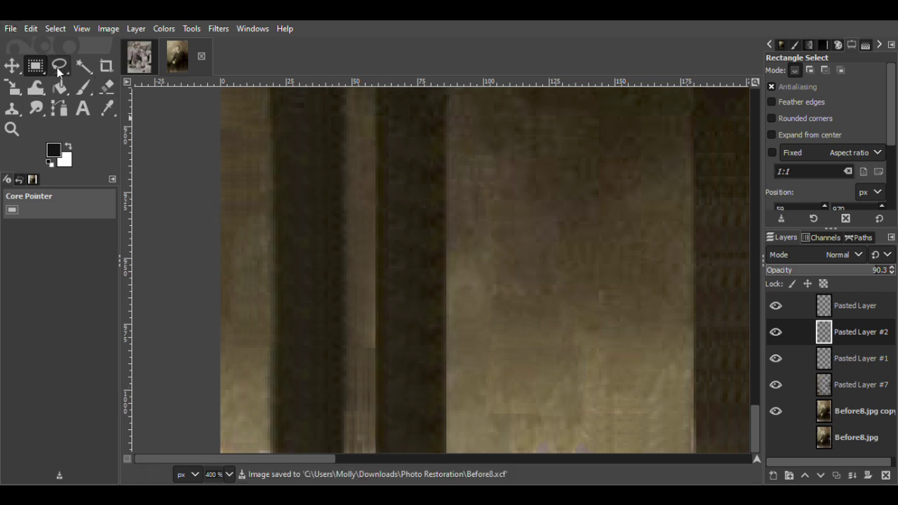
{"action": "key", "text": "m"}
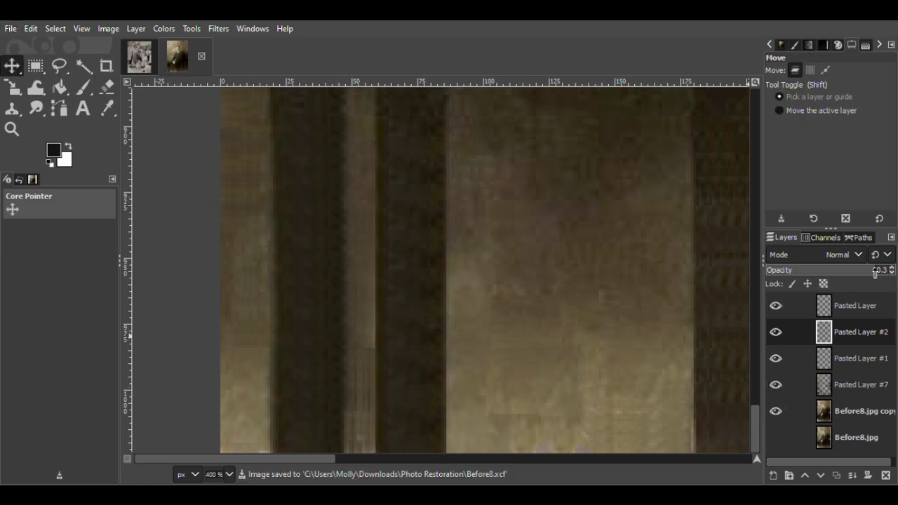
{"action": "left_click_drag", "start_coordinate": [865, 274], "coordinate": [871, 278]}
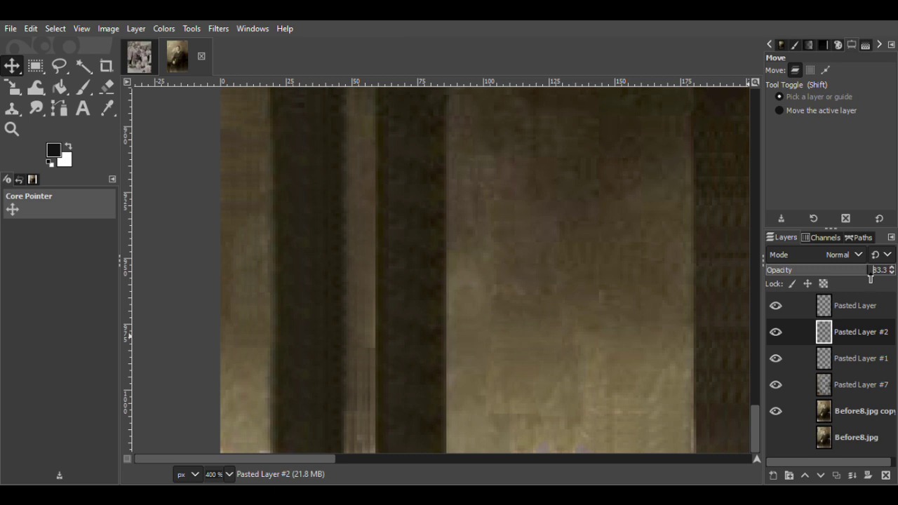
{"action": "left_click", "coordinate": [101, 88]}
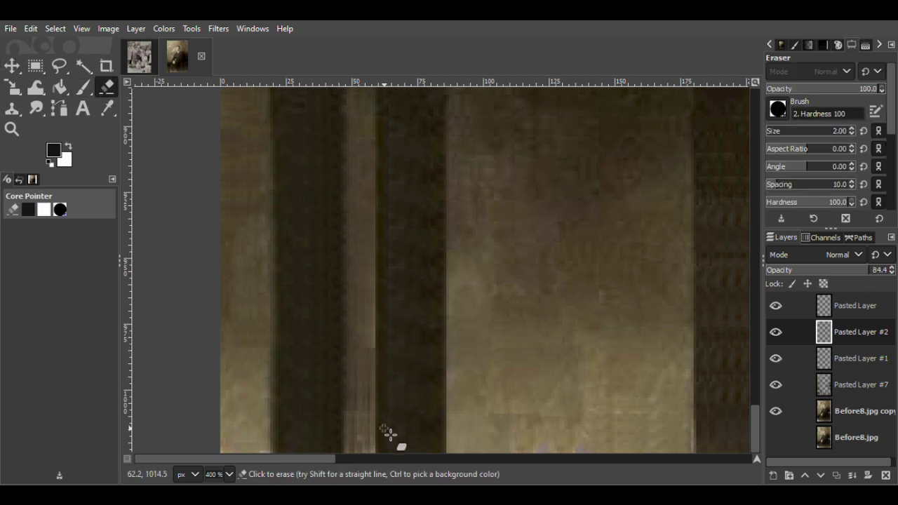
Delete the overlapping sliver of Pasted Layer #2 inside the gap and the lower left edge of Pasted Layer #1, and deselect.
{"action": "key", "text": "r"}
{"action": "left_click_drag", "start_coordinate": [350, 335], "coordinate": [372, 444]}
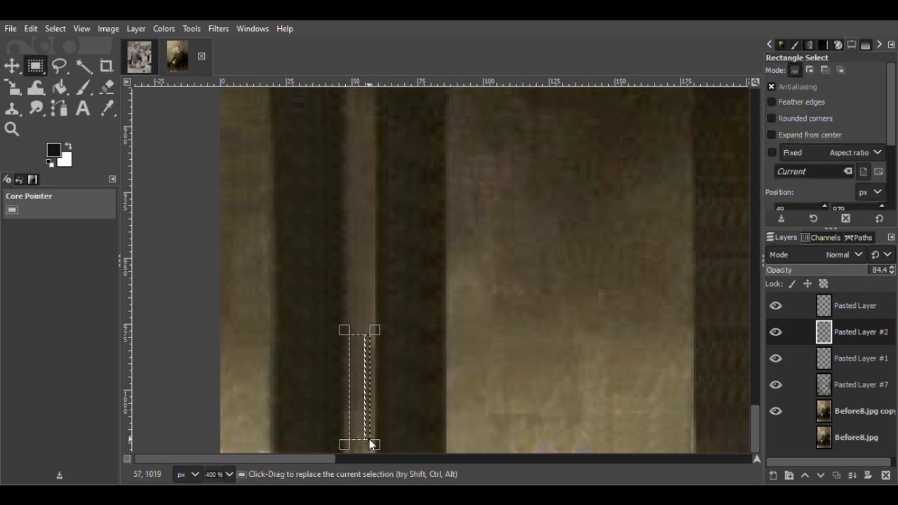
{"action": "left_click", "coordinate": [453, 250]}
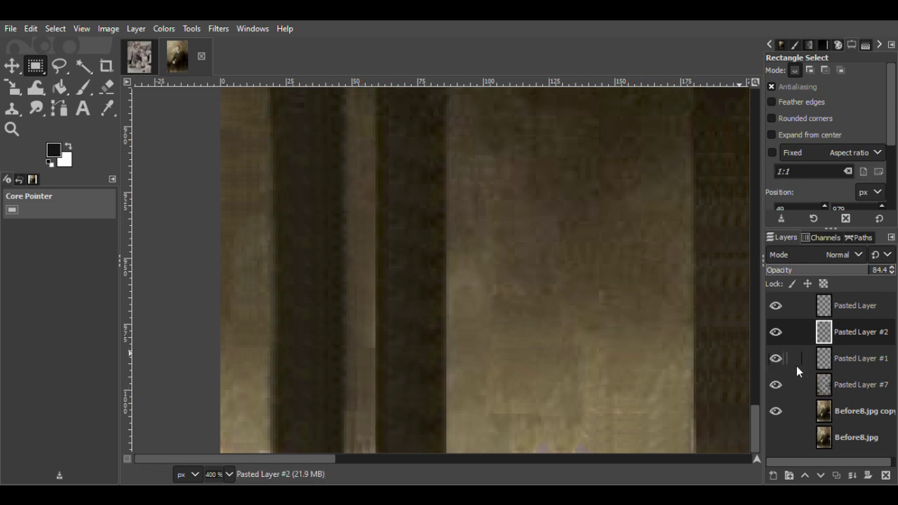
{"action": "left_click", "coordinate": [823, 363]}
{"action": "left_click_drag", "start_coordinate": [340, 397], "coordinate": [353, 446]}
{"action": "left_click", "coordinate": [395, 292]}
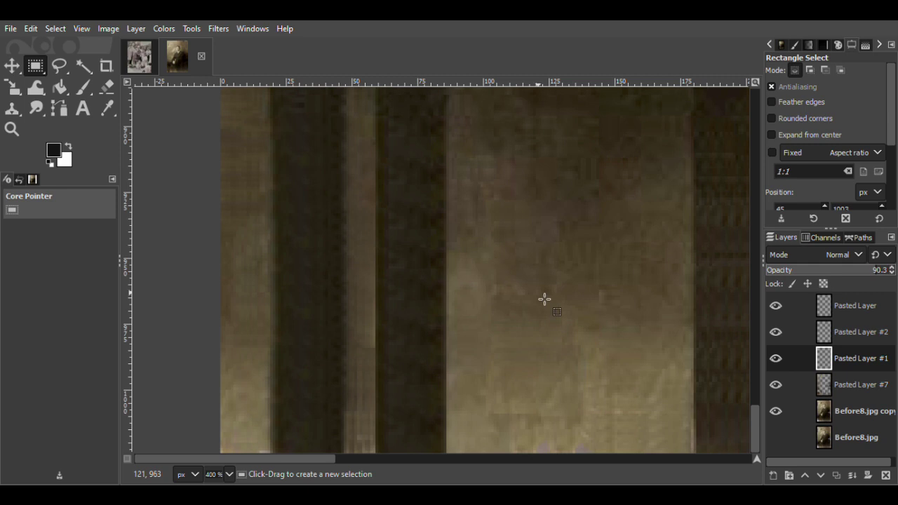
Merge Pasted Layer and Pasted Layer #2 down into Pasted Layer #1, and save the image.
{"action": "key", "text": "ctrl+z"}
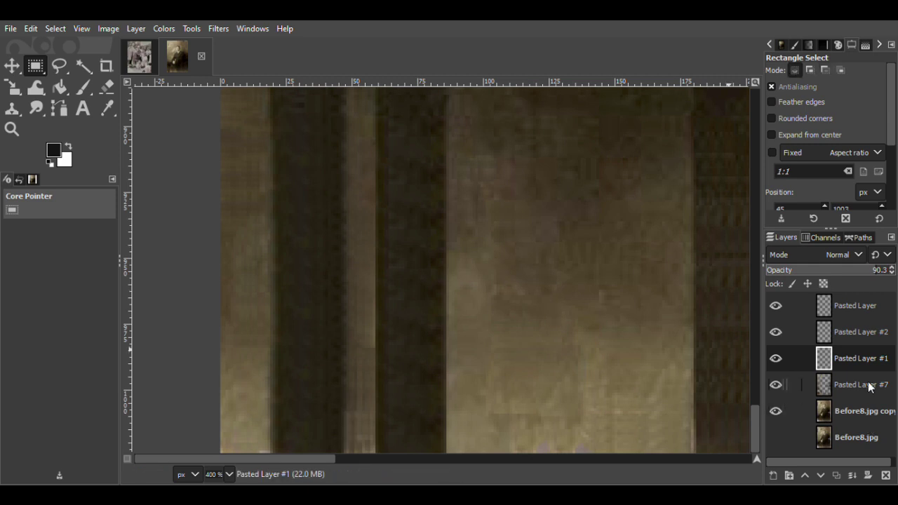
{"action": "right_click", "coordinate": [846, 305]}
{"action": "left_click", "coordinate": [768, 133]}
{"action": "right_click", "coordinate": [843, 302]}
{"action": "left_click", "coordinate": [771, 135]}
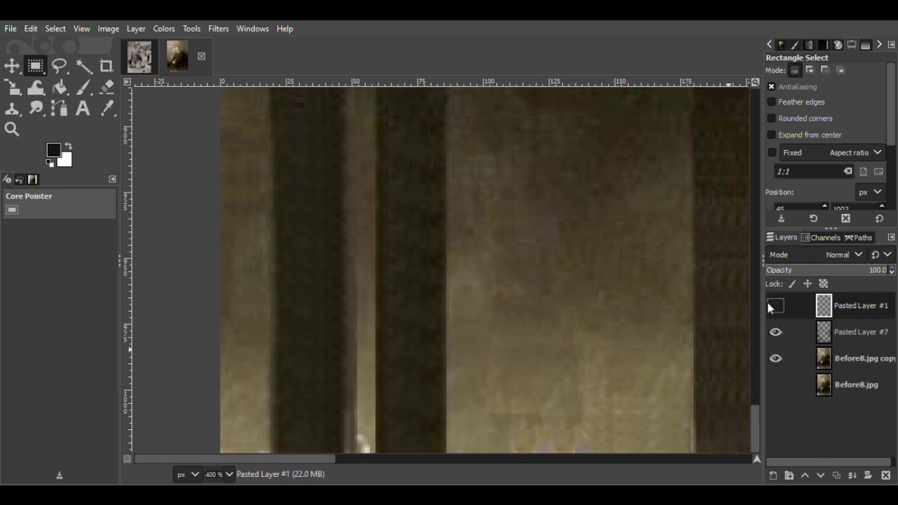
{"action": "key", "text": "ctrl+s"}
Inspect the background along the photo's left edge near the sleeve, comparing it with Pasted Layer #7 hidden and shown.
{"action": "key", "text": "z"}
{"action": "left_click", "coordinate": [821, 107]}
{"action": "left_click", "coordinate": [550, 235]}
{"action": "left_click", "coordinate": [549, 217]}
{"action": "left_click", "coordinate": [547, 171]}
{"action": "left_click", "coordinate": [545, 185]}
{"action": "left_click", "coordinate": [537, 281]}
{"action": "left_click_drag", "start_coordinate": [487, 460], "coordinate": [523, 458]}
{"action": "left_click_drag", "start_coordinate": [755, 361], "coordinate": [788, 105]}
{"action": "left_click", "coordinate": [811, 91]}
{"action": "left_click", "coordinate": [400, 282]}
{"action": "left_click", "coordinate": [400, 282]}
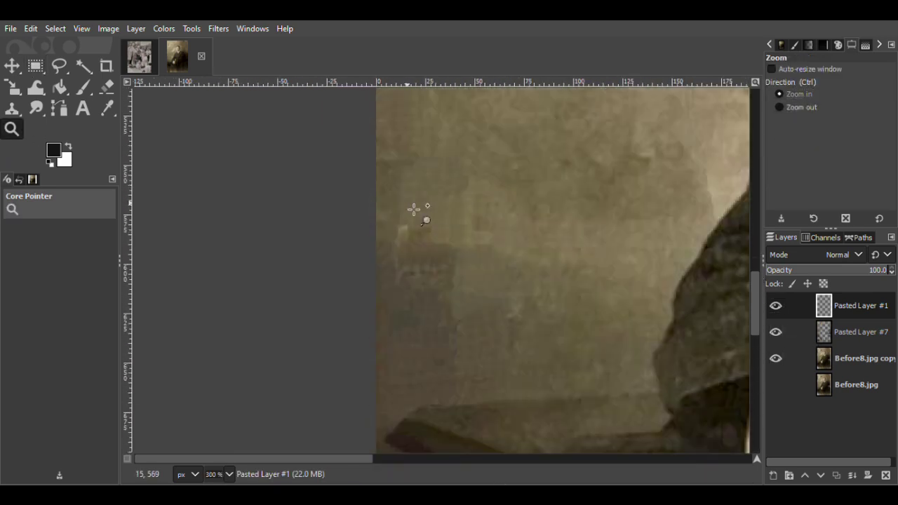
{"action": "left_click", "coordinate": [403, 214]}
{"action": "left_click", "coordinate": [776, 332]}
{"action": "left_click", "coordinate": [775, 331]}
{"action": "left_click", "coordinate": [775, 332]}
{"action": "left_click", "coordinate": [775, 332]}
Copy a patch about 26 px wide just above the pale mark from Pasted Layer #7 and place it over the mark as a new layer.
{"action": "key", "text": "f"}
{"action": "mouse_move", "coordinate": [451, 200]}
{"action": "left_mouse_down"}
{"action": "mouse_move", "coordinate": [398, 211]}
{"action": "mouse_move", "coordinate": [427, 236]}
{"action": "left_mouse_up"}
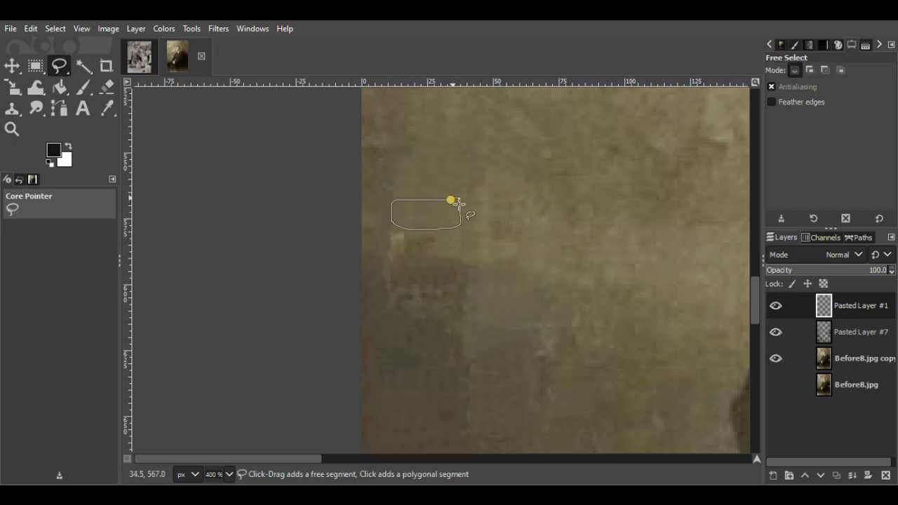
{"action": "left_click_drag", "start_coordinate": [458, 204], "coordinate": [452, 199]}
{"action": "left_click", "coordinate": [784, 331]}
{"action": "key", "text": "m"}
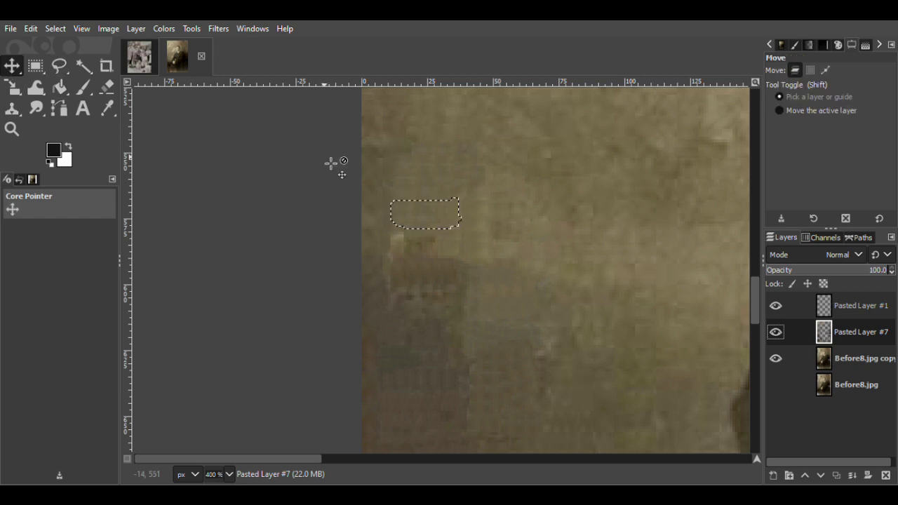
{"action": "key", "text": "ctrl+c"}
{"action": "key", "text": "ctrl+v"}
{"action": "left_click", "coordinate": [774, 476]}
{"action": "left_click_drag", "start_coordinate": [447, 226], "coordinate": [509, 285]}
Duplicate the pasted patch twice at 57.5 opacity and delete the upper copy's overhang beside the mark.
{"action": "key", "text": "shift+ctrl+d"}
{"action": "key", "text": "shift+ctrl+d"}
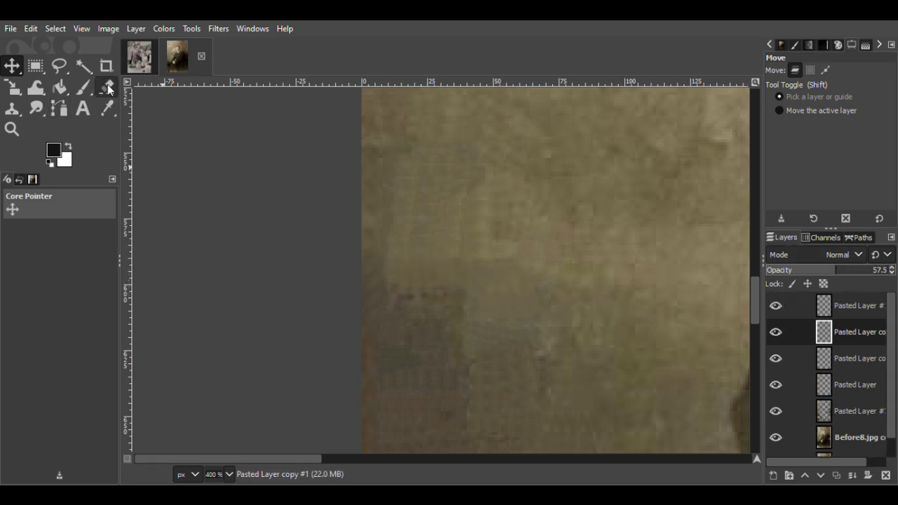
{"action": "key", "text": "r"}
{"action": "left_click_drag", "start_coordinate": [559, 219], "coordinate": [479, 305]}
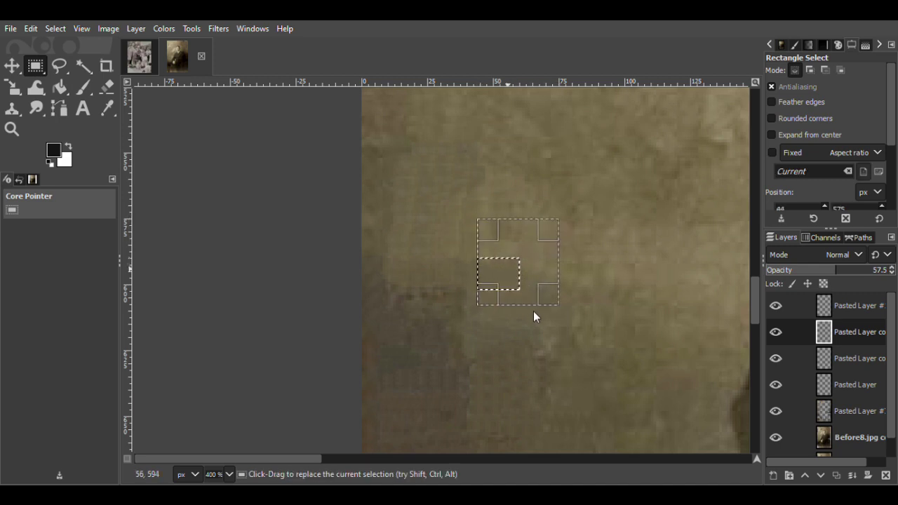
{"action": "left_click", "coordinate": [533, 317]}
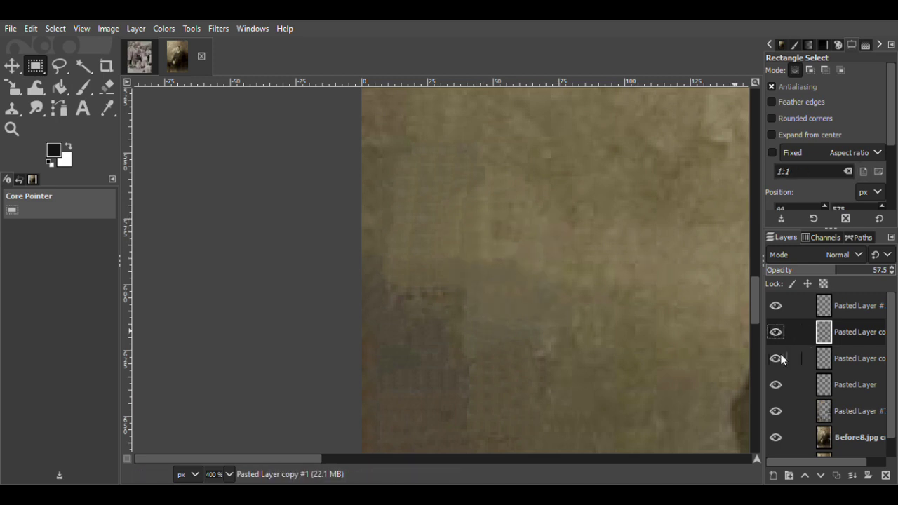
Merge both patch copies down into Pasted Layer and set the merged layer's opacity to 60.2.
{"action": "right_click", "coordinate": [853, 332]}
{"action": "left_click", "coordinate": [785, 172]}
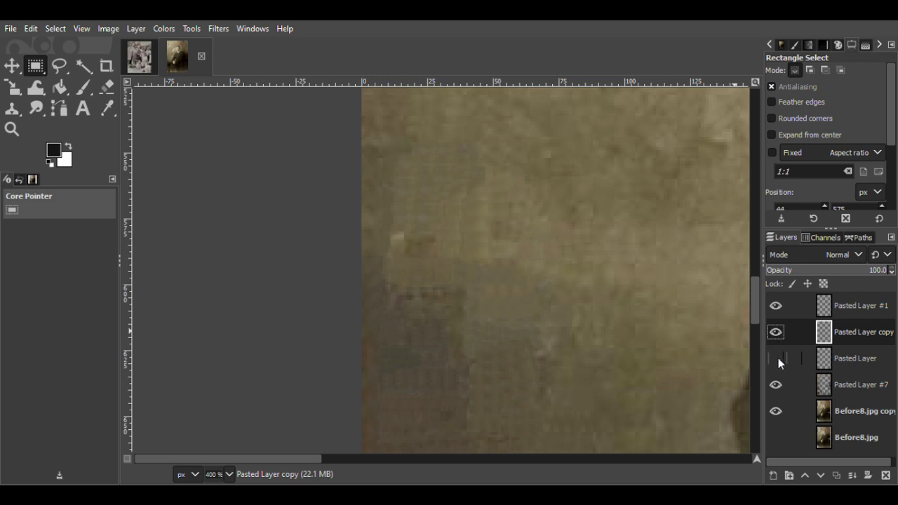
{"action": "key", "text": "Delete"}
{"action": "left_click", "coordinate": [775, 306]}
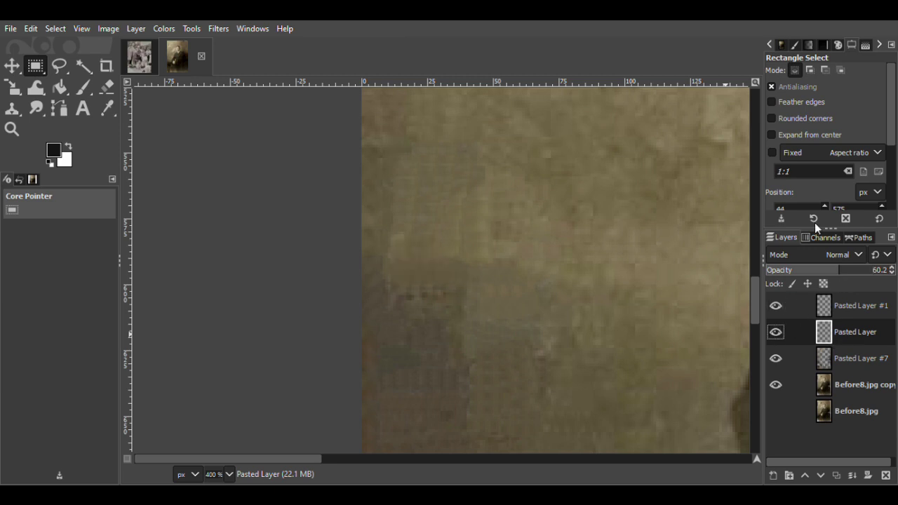
Duplicate Pasted Layer, move the copy down over the dark specks below, and trim its edge with a size 2 eraser.
{"action": "key", "text": "shift+ctrl+d"}
{"action": "key", "text": "m"}
{"action": "left_click_drag", "start_coordinate": [437, 278], "coordinate": [450, 333]}
{"action": "left_click", "coordinate": [772, 334]}
{"action": "left_click", "coordinate": [772, 334]}
{"action": "left_click", "coordinate": [106, 87]}
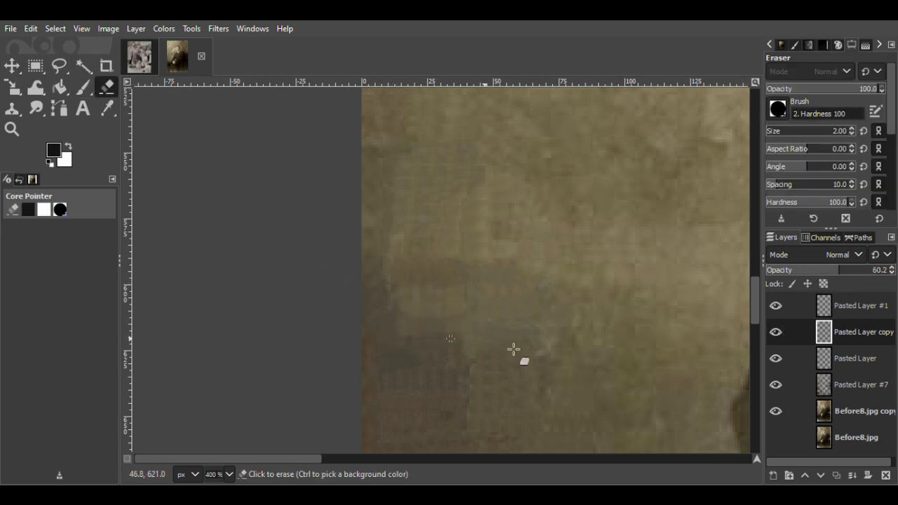
{"action": "left_click", "coordinate": [475, 351]}
{"action": "left_click", "coordinate": [779, 334]}
{"action": "left_click", "coordinate": [781, 334]}
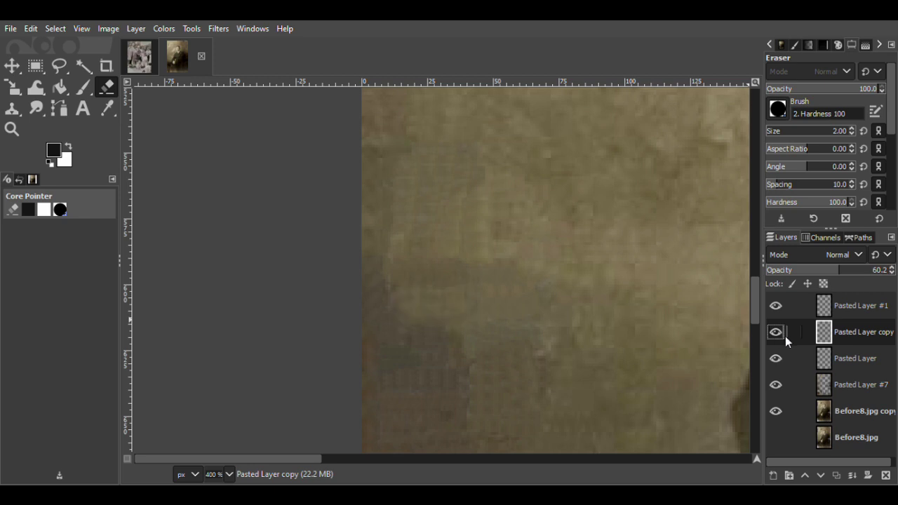
Nudge the trimmed copy slightly left, merge it down into Pasted Layer, and save the image.
{"action": "left_click", "coordinate": [13, 66]}
{"action": "left_click_drag", "start_coordinate": [447, 317], "coordinate": [443, 317]}
{"action": "left_click", "coordinate": [776, 335]}
{"action": "left_click", "coordinate": [775, 336]}
{"action": "right_click", "coordinate": [857, 325]}
{"action": "left_click", "coordinate": [798, 161]}
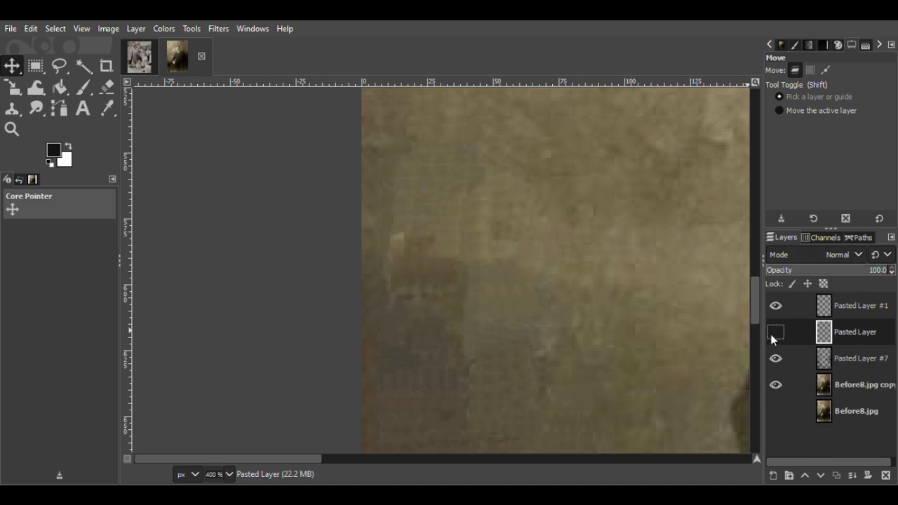
{"action": "left_click", "coordinate": [9, 29]}
{"action": "left_click", "coordinate": [28, 139]}
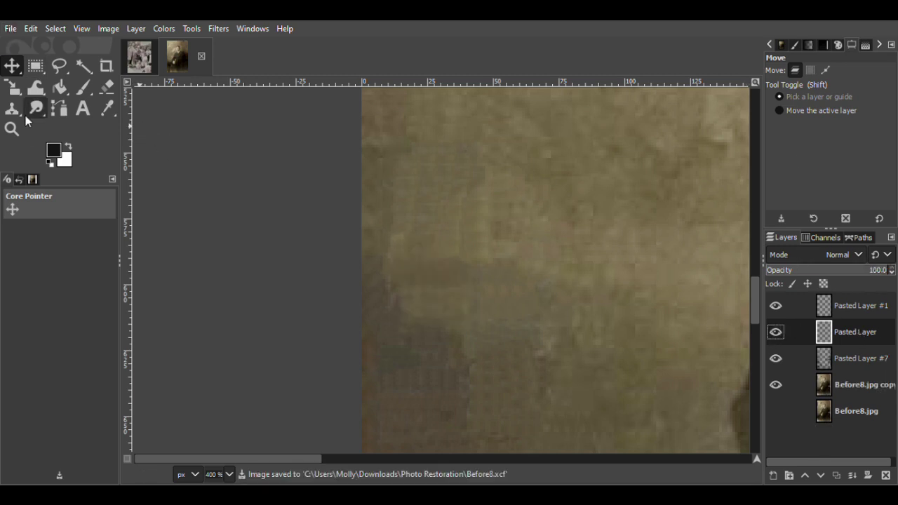
Select a strip about 8 px wide at the photo's left edge and make Pasted Layer #7 the active layer.
{"action": "left_click", "coordinate": [775, 359]}
{"action": "left_click", "coordinate": [776, 359]}
{"action": "left_click", "coordinate": [775, 359]}
{"action": "left_click", "coordinate": [776, 358]}
{"action": "left_click", "coordinate": [775, 358]}
{"action": "left_click", "coordinate": [776, 359]}
{"action": "key", "text": "f"}
{"action": "mouse_move", "coordinate": [346, 252]}
{"action": "left_mouse_down"}
{"action": "mouse_move", "coordinate": [384, 300]}
{"action": "mouse_move", "coordinate": [347, 254]}
{"action": "left_mouse_up"}
{"action": "left_click", "coordinate": [776, 385]}
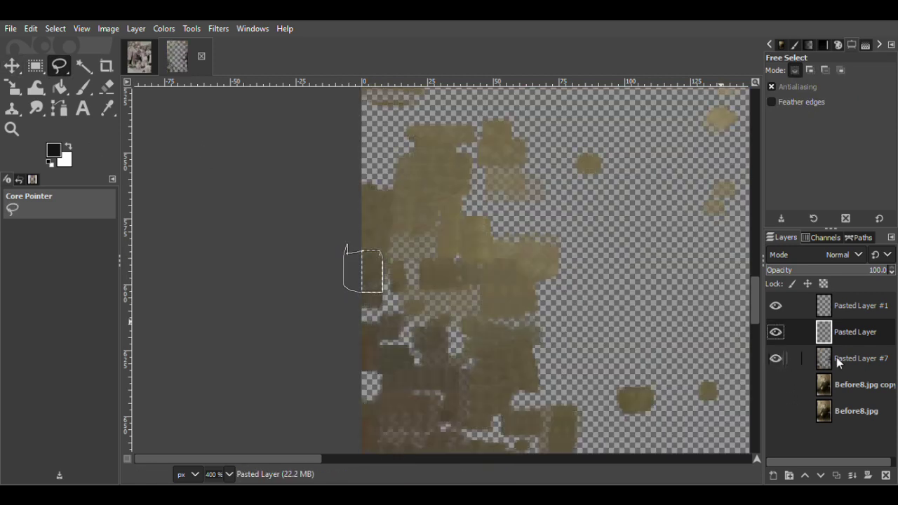
{"action": "left_click", "coordinate": [837, 359]}
{"action": "left_click", "coordinate": [775, 385]}
Copy the strip to a new layer over the adjacent pale line, raise it above Pasted Layer, and set its opacity to 58.6.
{"action": "left_click", "coordinate": [12, 66]}
{"action": "right_click", "coordinate": [371, 277]}
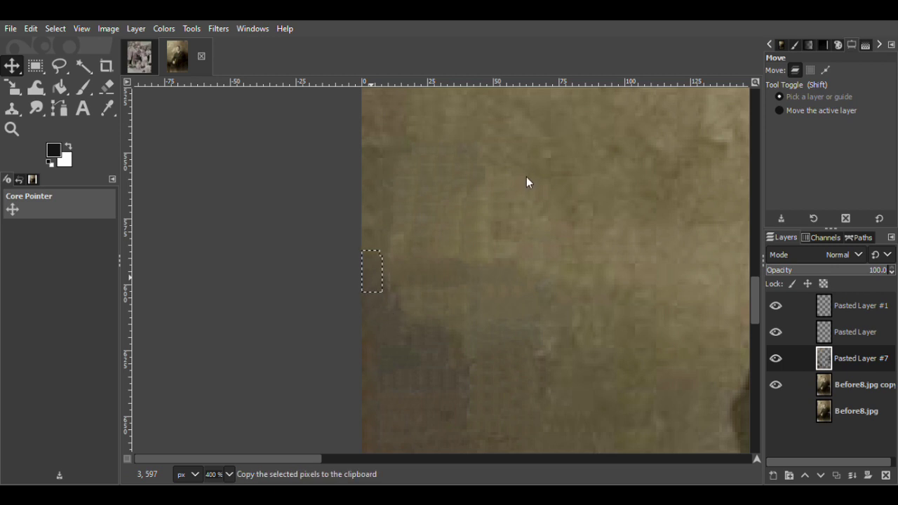
{"action": "key", "text": "ctrl+v"}
{"action": "key", "text": "shift+ctrl+n"}
{"action": "left_click_drag", "start_coordinate": [375, 278], "coordinate": [390, 281]}
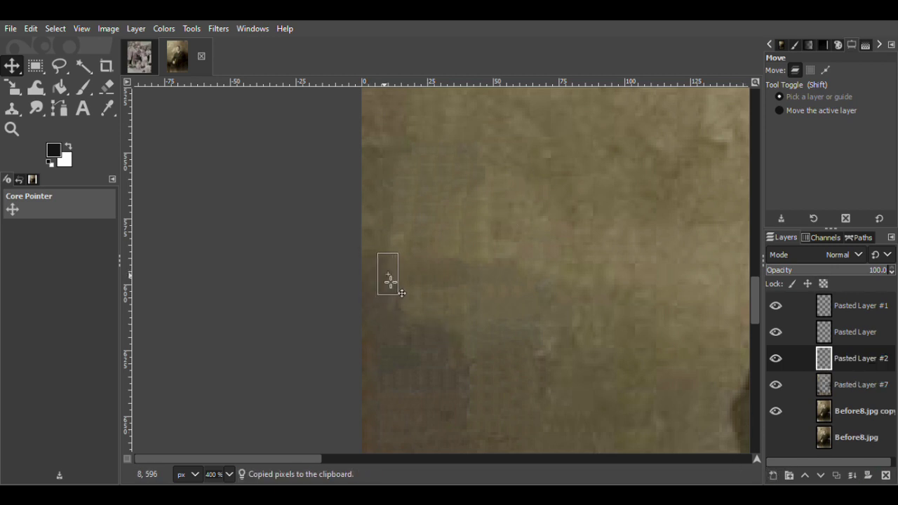
{"action": "left_click_drag", "start_coordinate": [834, 334], "coordinate": [827, 324]}
{"action": "left_click", "coordinate": [850, 272]}
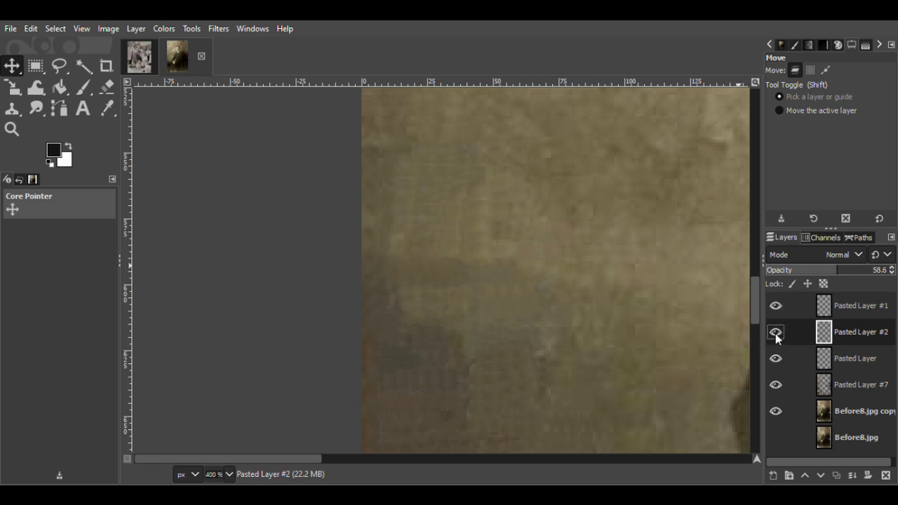
Paste a second strip lower along the pale line and merge it down into Pasted Layer #2.
{"action": "key", "text": "ctrl+v"}
{"action": "left_click_drag", "start_coordinate": [394, 288], "coordinate": [396, 325]}
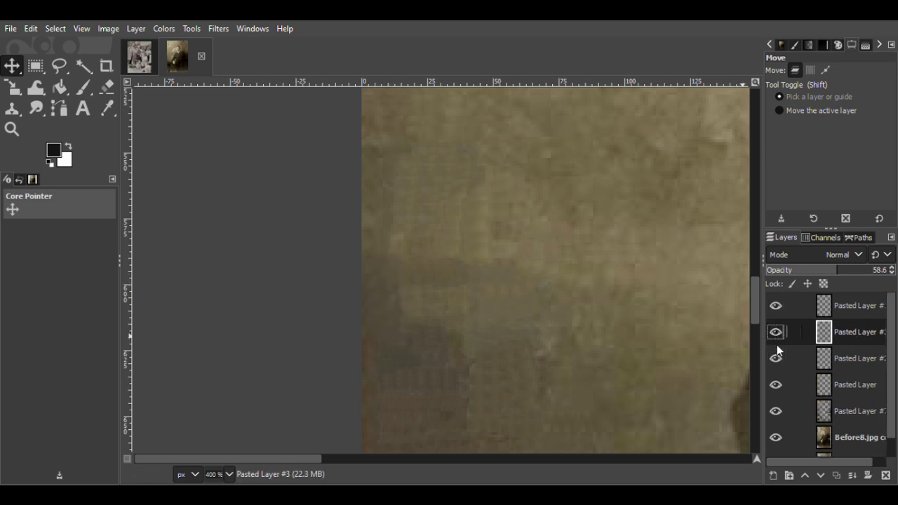
{"action": "key", "text": "ctrl+z"}
{"action": "left_click", "coordinate": [851, 274]}
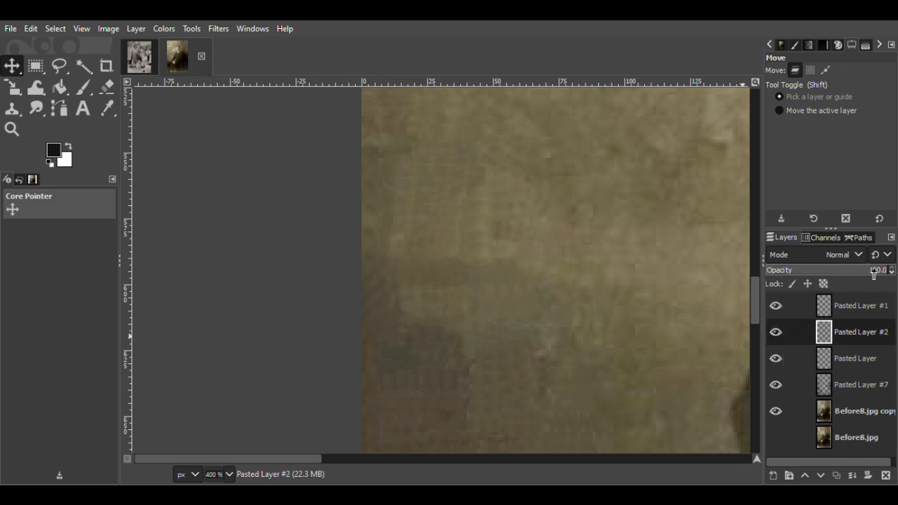
Merge Pasted Layer #1 and Pasted Layer #2 down into Pasted Layer, and save the image.
{"action": "key", "text": "ctrl+z"}
{"action": "key", "text": "ctrl+z"}
{"action": "key", "text": "ctrl+s"}
Examine the whole portrait and the damaged upper-left background, comparing the latter with Pasted Layer #7 hidden and shown.
{"action": "key", "text": "z"}
{"action": "left_click", "coordinate": [814, 109]}
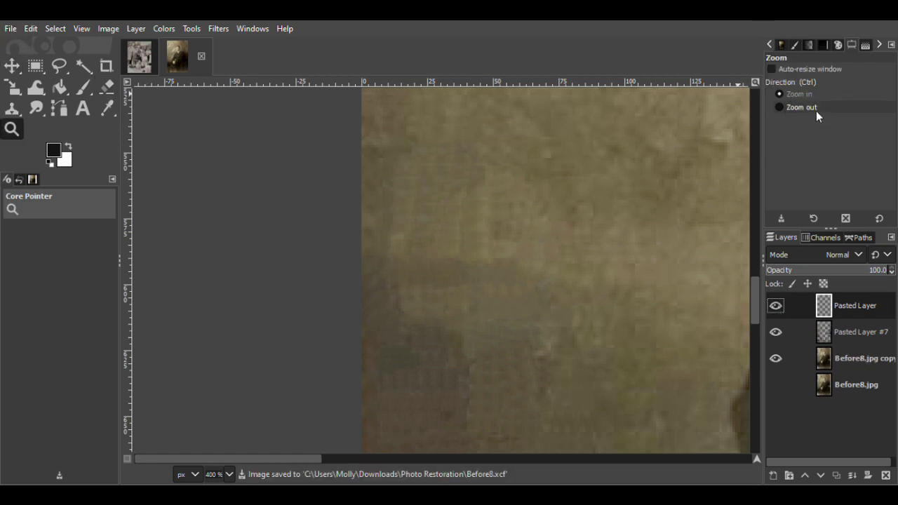
{"action": "left_click", "coordinate": [583, 220]}
{"action": "left_click", "coordinate": [583, 220]}
{"action": "left_click", "coordinate": [583, 220]}
{"action": "left_click", "coordinate": [583, 219]}
{"action": "left_click", "coordinate": [583, 220]}
{"action": "left_click", "coordinate": [583, 219]}
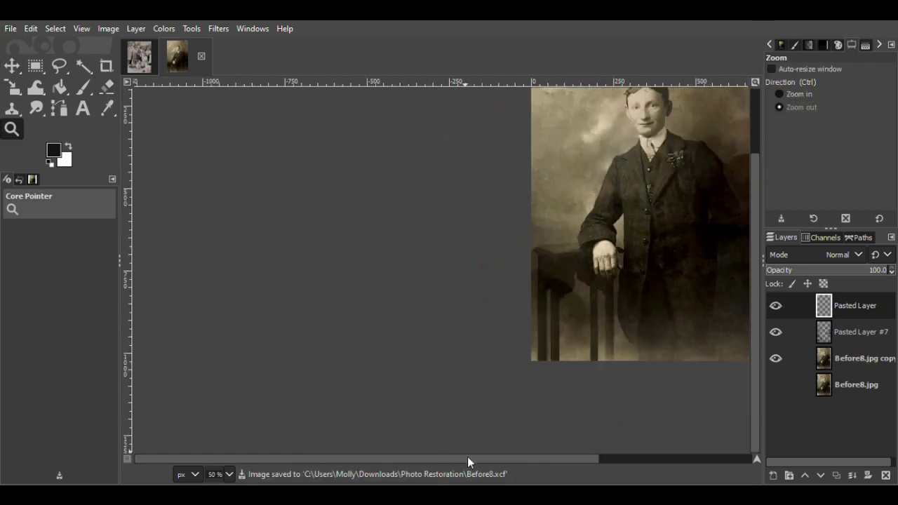
{"action": "left_click", "coordinate": [793, 94]}
{"action": "left_click", "coordinate": [358, 165]}
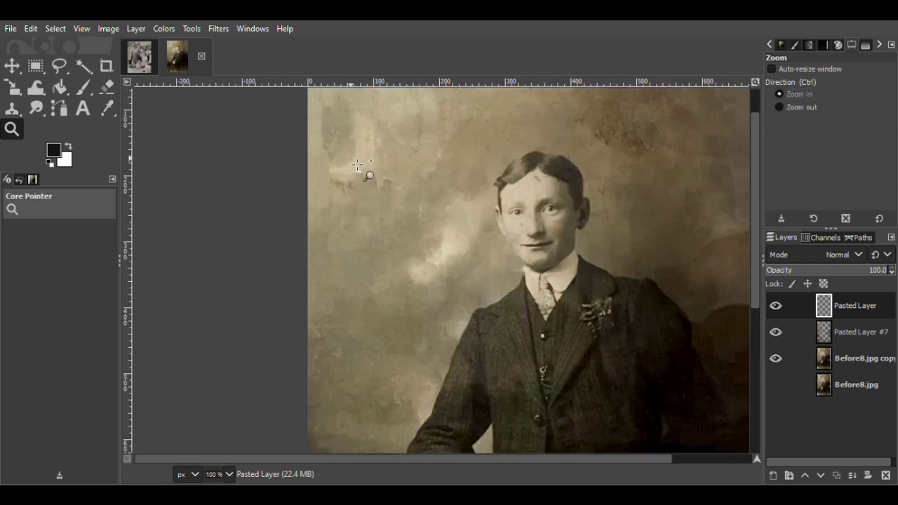
{"action": "left_click", "coordinate": [358, 165]}
{"action": "left_click", "coordinate": [358, 165]}
{"action": "left_click", "coordinate": [358, 165]}
{"action": "left_click", "coordinate": [358, 164]}
{"action": "key", "text": "f"}
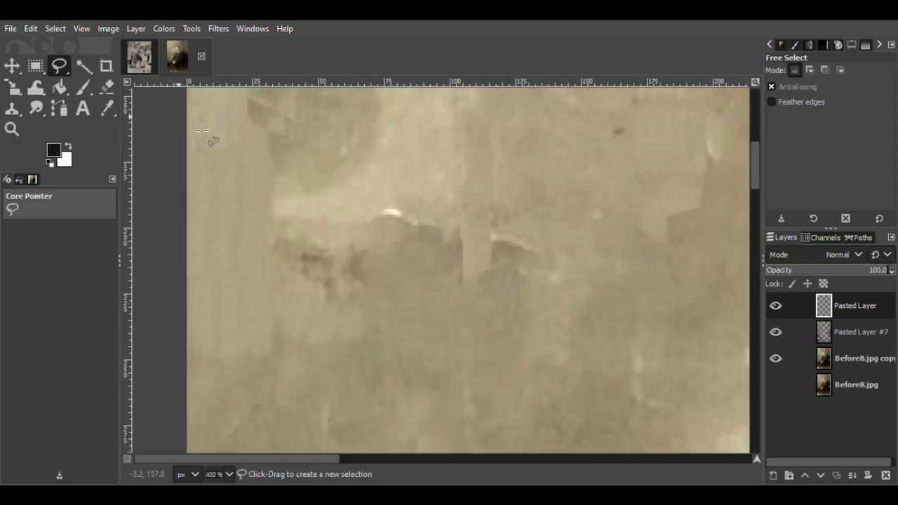
{"action": "left_click", "coordinate": [776, 331]}
{"action": "left_click", "coordinate": [776, 331]}
{"action": "left_click", "coordinate": [777, 332]}
{"action": "left_click", "coordinate": [778, 335]}
Copy an oval patch about 14 px wide below the white spot from Before8.jpg copy and place it over the spot as a new layer.
{"action": "mouse_move", "coordinate": [399, 230]}
{"action": "left_mouse_down"}
{"action": "mouse_move", "coordinate": [380, 250]}
{"action": "mouse_move", "coordinate": [410, 248]}
{"action": "mouse_move", "coordinate": [398, 229]}
{"action": "left_mouse_up"}
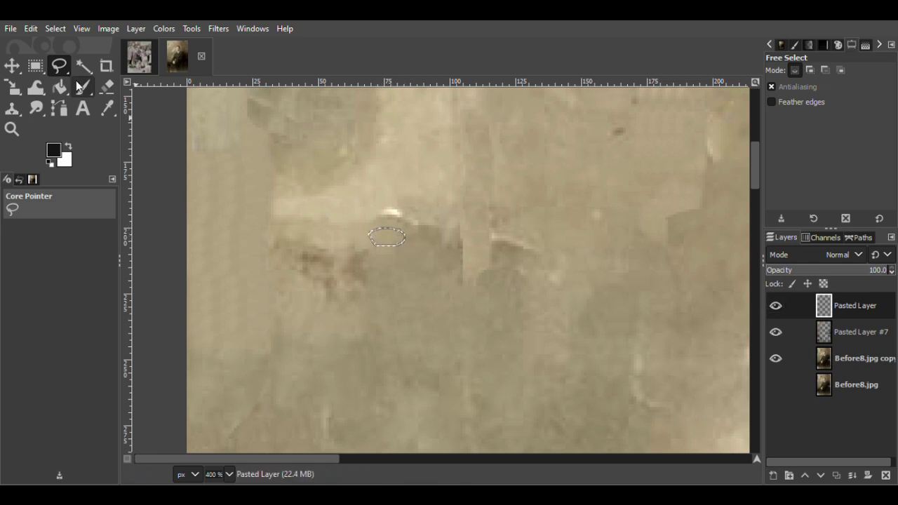
{"action": "key", "text": "m"}
{"action": "left_click", "coordinate": [835, 356]}
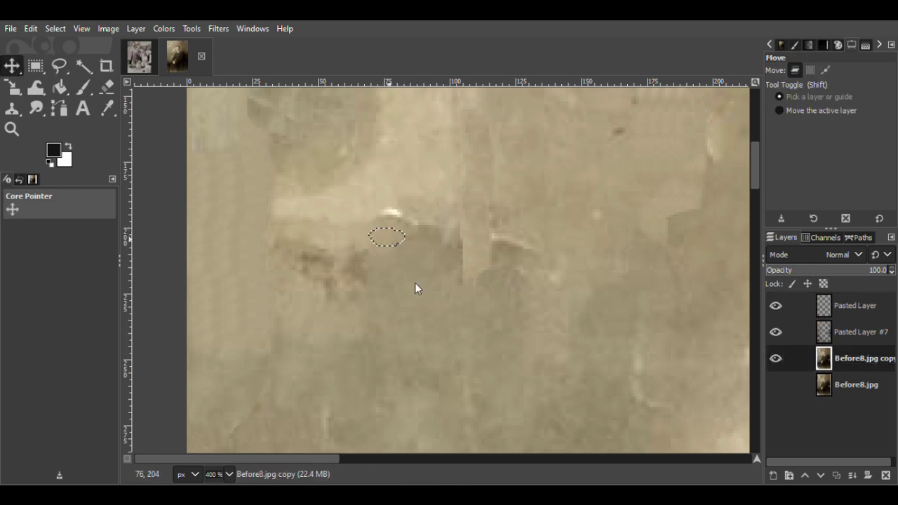
{"action": "key", "text": "ctrl+c"}
{"action": "key", "text": "ctrl+v"}
{"action": "left_click", "coordinate": [773, 476]}
{"action": "left_click_drag", "start_coordinate": [382, 240], "coordinate": [397, 215]}
Paste the oval patch again as a new layer beside the first and merge it down into Pasted Layer #1.
{"action": "left_click", "coordinate": [853, 359]}
{"action": "key", "text": "ctrl+v"}
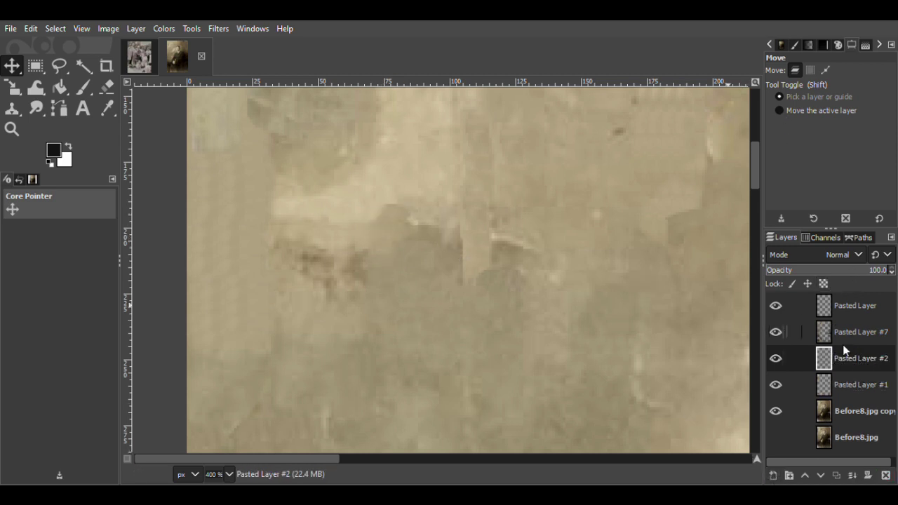
{"action": "left_click", "coordinate": [852, 476]}
{"action": "left_click", "coordinate": [870, 271]}
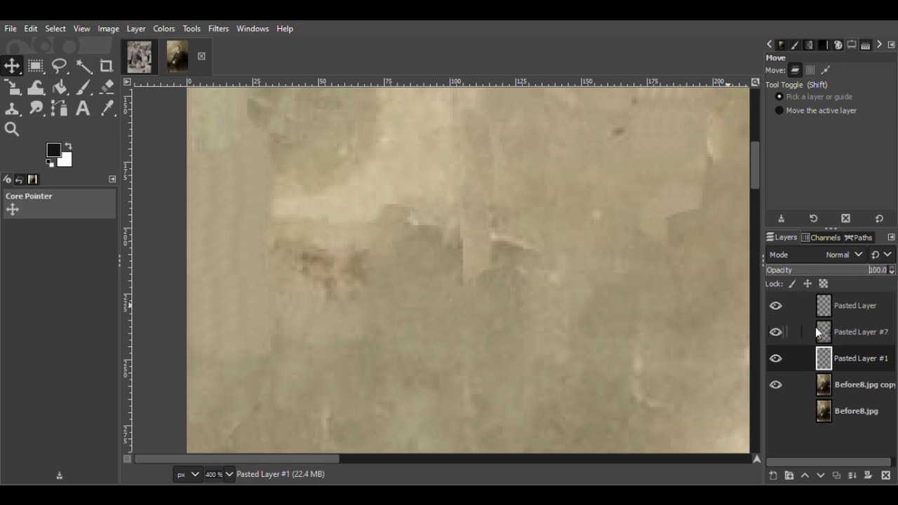
Paste more oval patches as new layers along the remaining bright crease up to the vertical seam, merging the extra ones together.
{"action": "key", "text": "ctrl+v"}
{"action": "key", "text": "ctrl+shift+n"}
{"action": "left_click_drag", "start_coordinate": [419, 242], "coordinate": [468, 238]}
{"action": "key", "text": "ctrl+v"}
{"action": "key", "text": "ctrl+shift+n"}
{"action": "key", "text": "ctrl+v"}
{"action": "key", "text": "ctrl+shift+n"}
{"action": "left_click", "coordinate": [773, 164]}
{"action": "left_click", "coordinate": [776, 339]}
{"action": "left_click", "coordinate": [776, 339]}
{"action": "left_click", "coordinate": [778, 360]}
{"action": "left_click", "coordinate": [781, 197]}
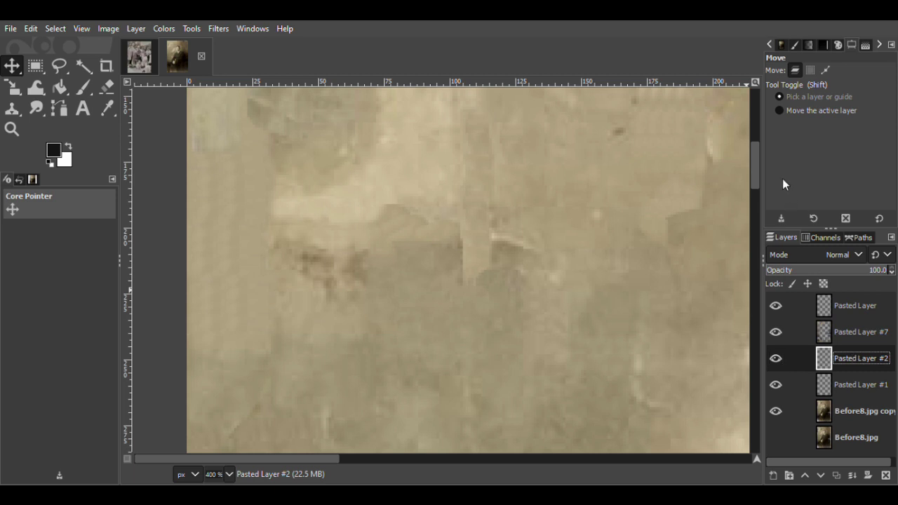
Merge Pasted Layer #2 down into Pasted Layer #1 and set the merged layer's opacity to 89.8.
{"action": "key", "text": "ctrl+z"}
{"action": "left_click_drag", "start_coordinate": [862, 273], "coordinate": [853, 273]}
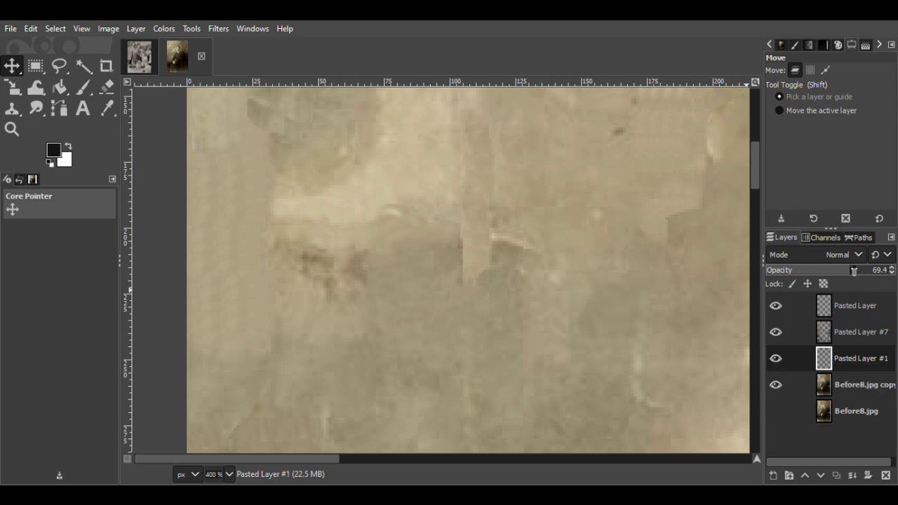
{"action": "key", "text": "f"}
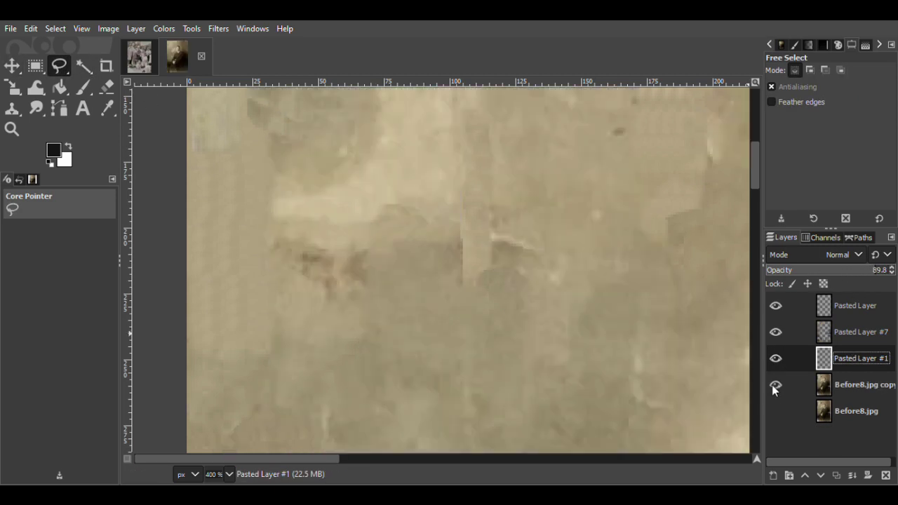
Copy an irregular light patch about 16 px wide above the repaired crease from Before8.jpg copy and paste it as a new layer over the crease.
{"action": "mouse_move", "coordinate": [404, 180]}
{"action": "left_mouse_down"}
{"action": "mouse_move", "coordinate": [379, 204]}
{"action": "mouse_move", "coordinate": [419, 199]}
{"action": "mouse_move", "coordinate": [405, 180]}
{"action": "left_mouse_up"}
{"action": "left_click", "coordinate": [850, 385]}
{"action": "key", "text": "m"}
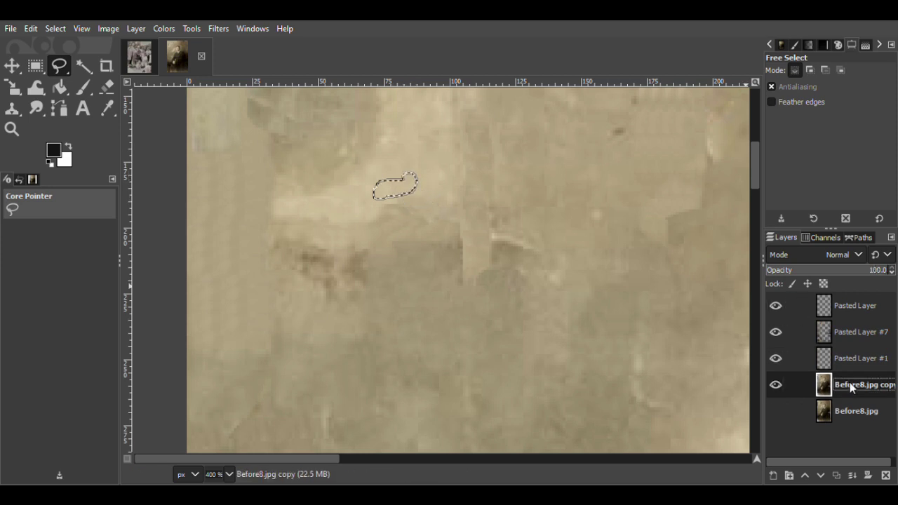
{"action": "key", "text": "ctrl+c"}
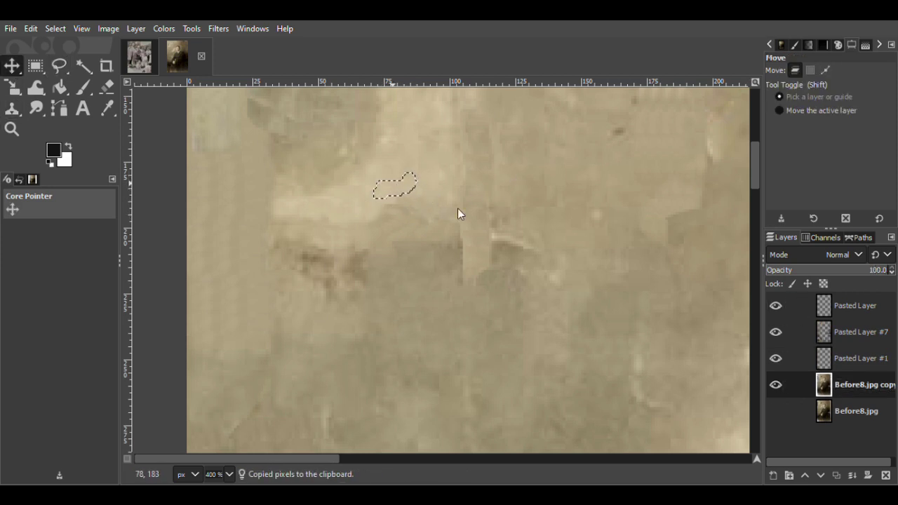
{"action": "key", "text": "ctrl+v"}
{"action": "left_click", "coordinate": [773, 475]}
{"action": "left_click_drag", "start_coordinate": [411, 196], "coordinate": [419, 215]}
Raise the light patch to the top of the stack over the crease at 38.7 opacity and merge it down into Pasted Layer.
{"action": "left_click_drag", "start_coordinate": [827, 381], "coordinate": [831, 301]}
{"action": "left_click_drag", "start_coordinate": [398, 210], "coordinate": [416, 229]}
{"action": "left_click", "coordinate": [845, 271]}
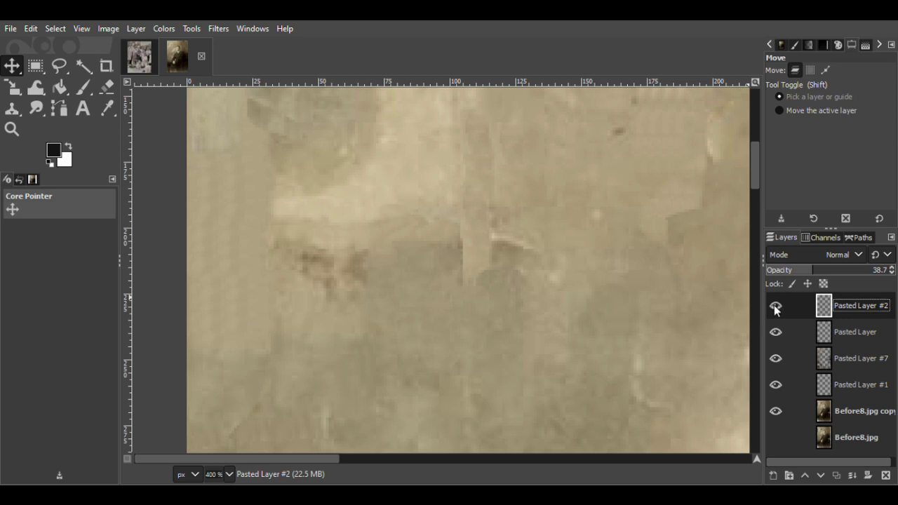
{"action": "right_click", "coordinate": [842, 303]}
{"action": "left_click", "coordinate": [779, 311]}
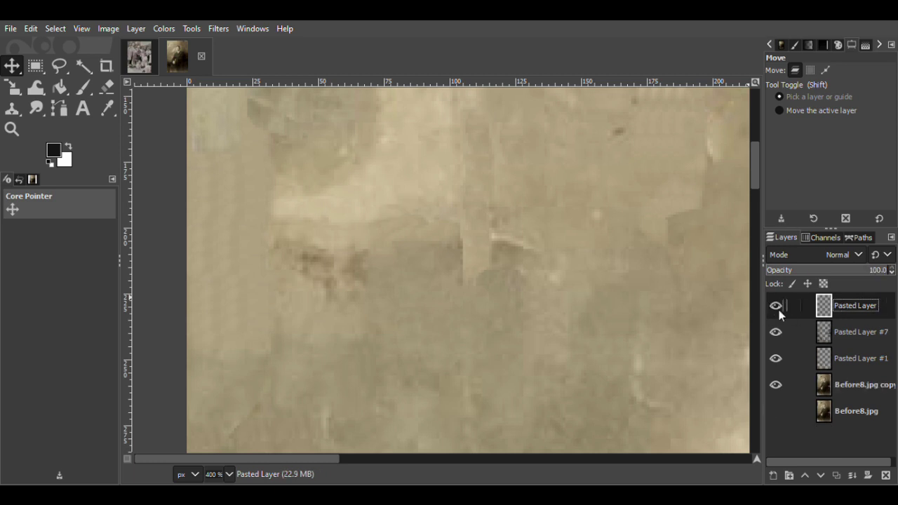
Save the image, then copy an irregular patch about 28 px wide below the brown stain from Before8.jpg copy.
{"action": "key", "text": "ctrl+s"}
{"action": "left_click", "coordinate": [58, 68]}
{"action": "left_click", "coordinate": [776, 384]}
{"action": "left_click", "coordinate": [776, 385]}
{"action": "mouse_move", "coordinate": [338, 359]}
{"action": "left_mouse_down"}
{"action": "mouse_move", "coordinate": [370, 342]}
{"action": "mouse_move", "coordinate": [352, 310]}
{"action": "left_mouse_up"}
{"action": "key", "text": "Return"}
{"action": "left_click", "coordinate": [863, 384]}
{"action": "key", "text": "m"}
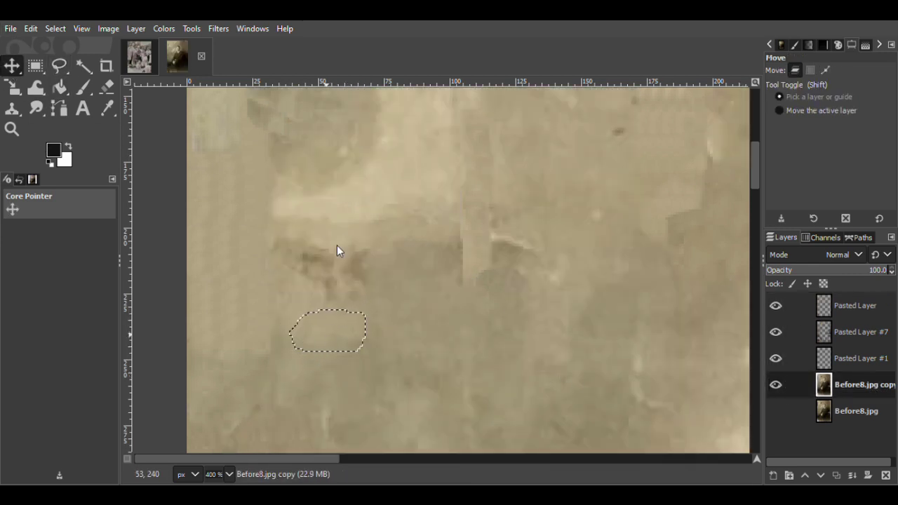
{"action": "key", "text": "ctrl+c"}
Paste the patch as a new layer over the lower left part of the brown stain and erase its hard edge.
{"action": "key", "text": "ctrl+v"}
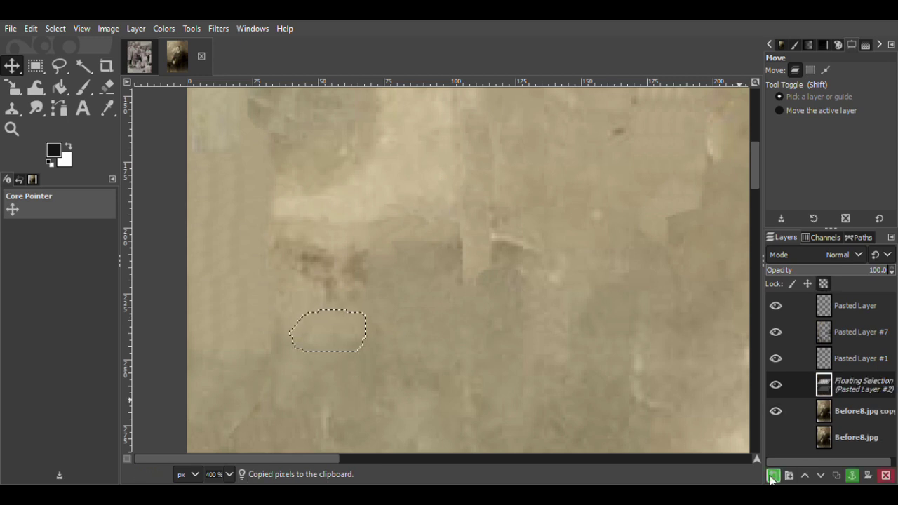
{"action": "left_click", "coordinate": [772, 477]}
{"action": "mouse_move", "coordinate": [333, 337]}
{"action": "left_mouse_down"}
{"action": "mouse_move", "coordinate": [344, 305]}
{"action": "mouse_move", "coordinate": [304, 261]}
{"action": "mouse_move", "coordinate": [312, 299]}
{"action": "left_mouse_up"}
{"action": "key", "text": "shift+e"}
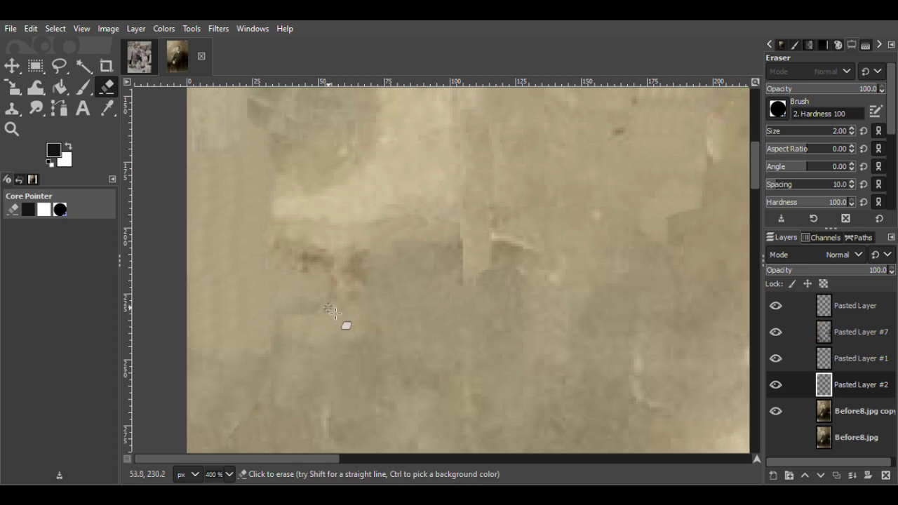
{"action": "key", "text": "m"}
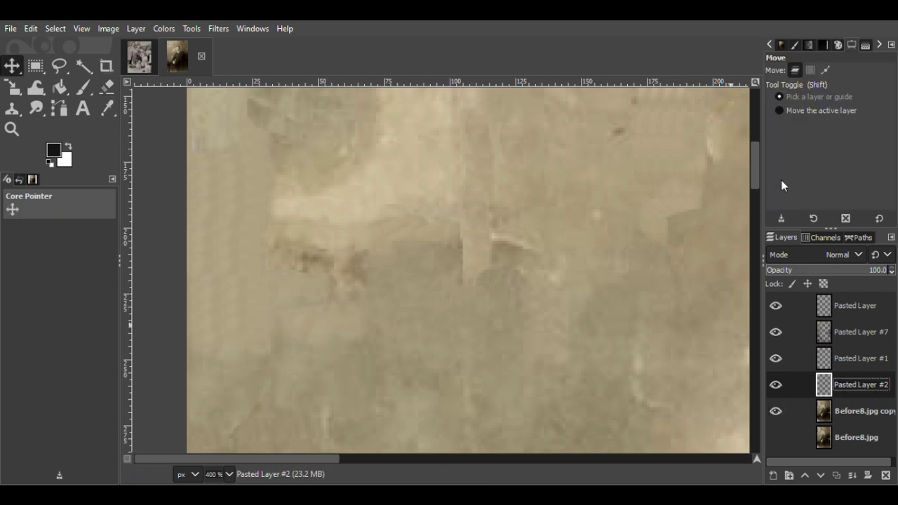
Paste the patch again over the lower right part of the stain and merge it down into Pasted Layer #2.
{"action": "key", "text": "ctrl+v"}
{"action": "left_click", "coordinate": [772, 476]}
{"action": "left_click_drag", "start_coordinate": [338, 302], "coordinate": [375, 296]}
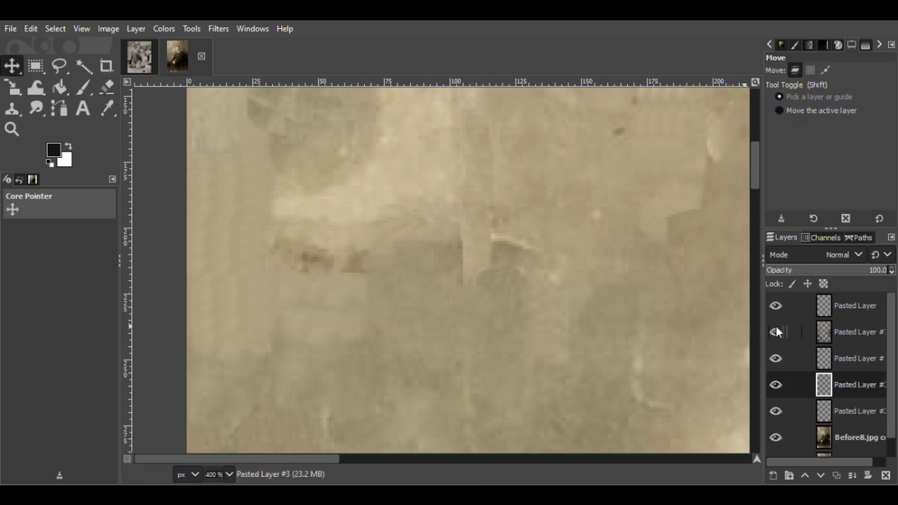
{"action": "key", "text": "ctrl+z"}
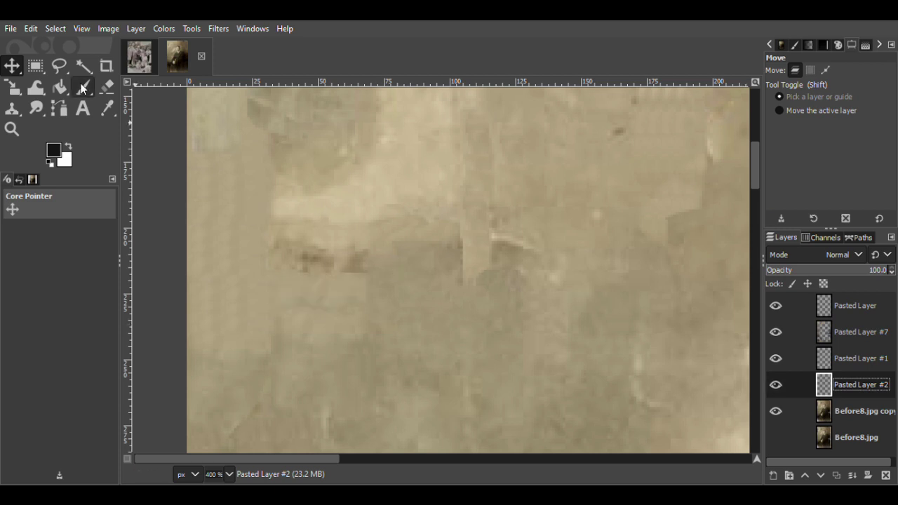
Copy a flat irregular patch about 32 px wide from just above the brown stain on Before8.jpg copy.
{"action": "key", "text": "f"}
{"action": "left_click", "coordinate": [776, 385]}
{"action": "left_click", "coordinate": [776, 385]}
{"action": "left_click", "coordinate": [775, 412]}
{"action": "left_click", "coordinate": [775, 411]}
{"action": "left_click_drag", "start_coordinate": [371, 227], "coordinate": [300, 240]}
{"action": "left_click_drag", "start_coordinate": [379, 251], "coordinate": [372, 228]}
{"action": "left_click", "coordinate": [882, 411]}
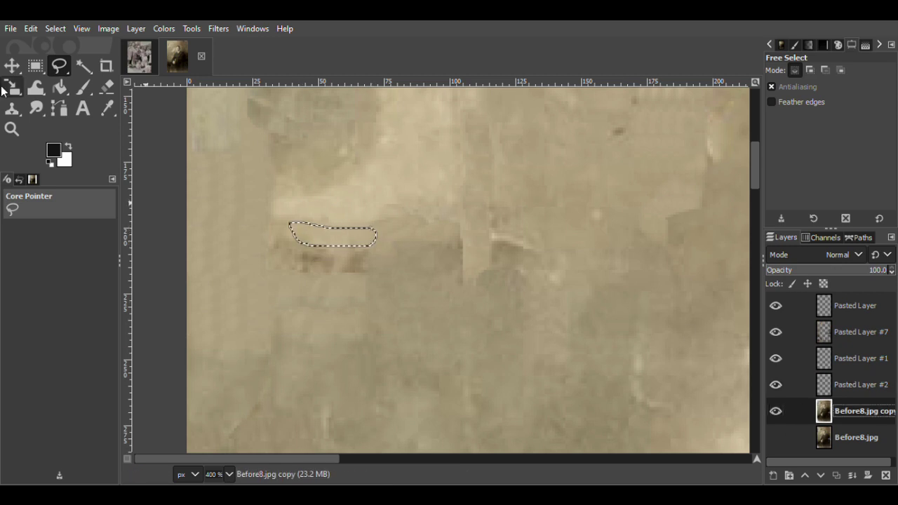
{"action": "left_click", "coordinate": [12, 65]}
{"action": "right_click", "coordinate": [344, 243]}
{"action": "left_click", "coordinate": [462, 177]}
Paste the flat patch as a new layer over the remaining stain at 87.6 opacity and raise it to the top of the stack.
{"action": "key", "text": "ctrl+v"}
{"action": "left_click", "coordinate": [773, 476]}
{"action": "left_click_drag", "start_coordinate": [335, 242], "coordinate": [360, 278]}
{"action": "left_click", "coordinate": [855, 413]}
{"action": "key", "text": "ctrl+shift+d"}
{"action": "left_click", "coordinate": [852, 476]}
{"action": "left_click", "coordinate": [778, 391]}
{"action": "left_click", "coordinate": [778, 390]}
{"action": "left_click_drag", "start_coordinate": [870, 271], "coordinate": [859, 270]}
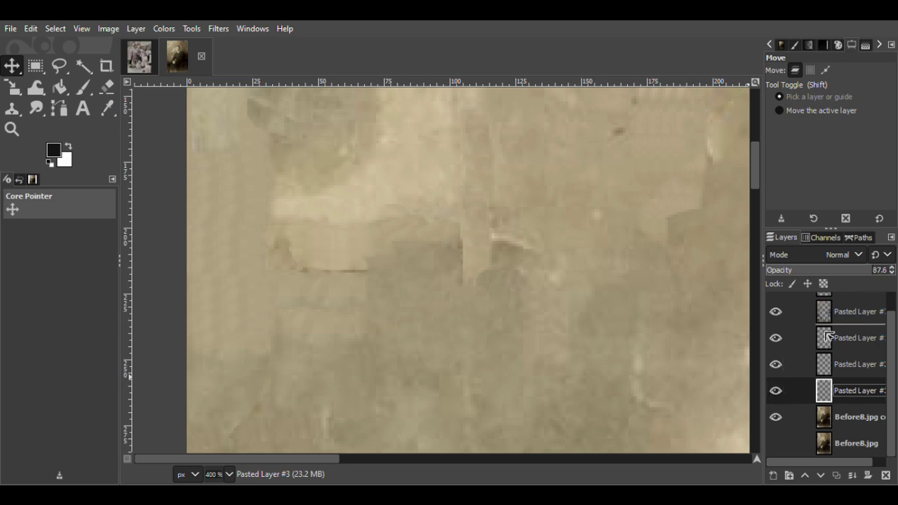
{"action": "left_click_drag", "start_coordinate": [828, 337], "coordinate": [824, 302]}
Duplicate the flat patch over the stain's left end and trim away the overlapping part with a rectangular selection.
{"action": "left_click", "coordinate": [836, 475]}
{"action": "left_click_drag", "start_coordinate": [330, 263], "coordinate": [301, 266]}
{"action": "key", "text": "r"}
{"action": "left_click_drag", "start_coordinate": [382, 225], "coordinate": [294, 277]}
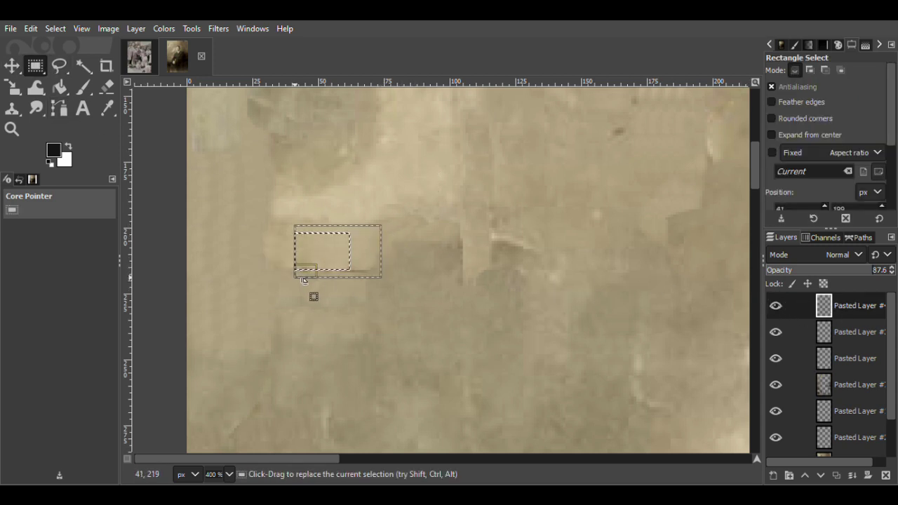
{"action": "left_click", "coordinate": [449, 242]}
{"action": "key", "text": "m"}
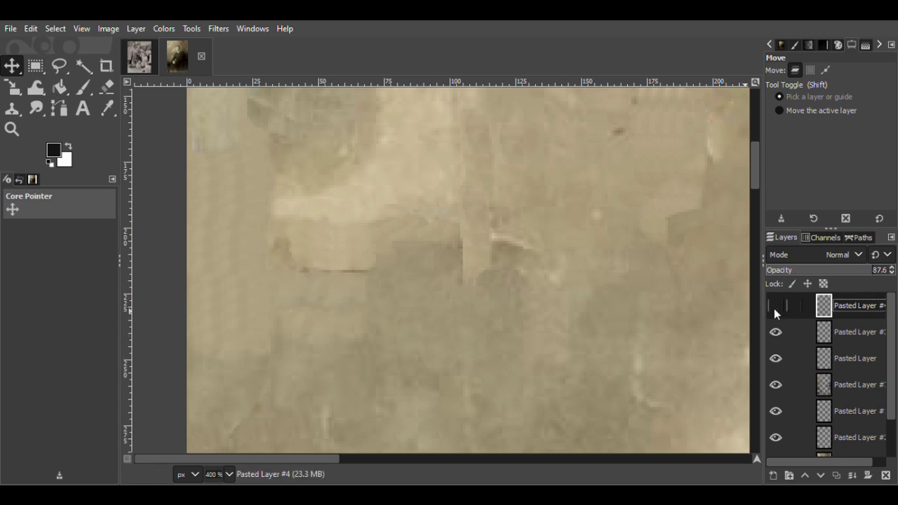
Place the trimmed duplicate directly above Before8.jpg copy in the stack and check the patches by toggling their visibility.
{"action": "scroll", "coordinate": [840, 418], "scroll_direction": "down", "scroll_amount": 2}
{"action": "left_click_drag", "start_coordinate": [839, 414], "coordinate": [836, 411]}
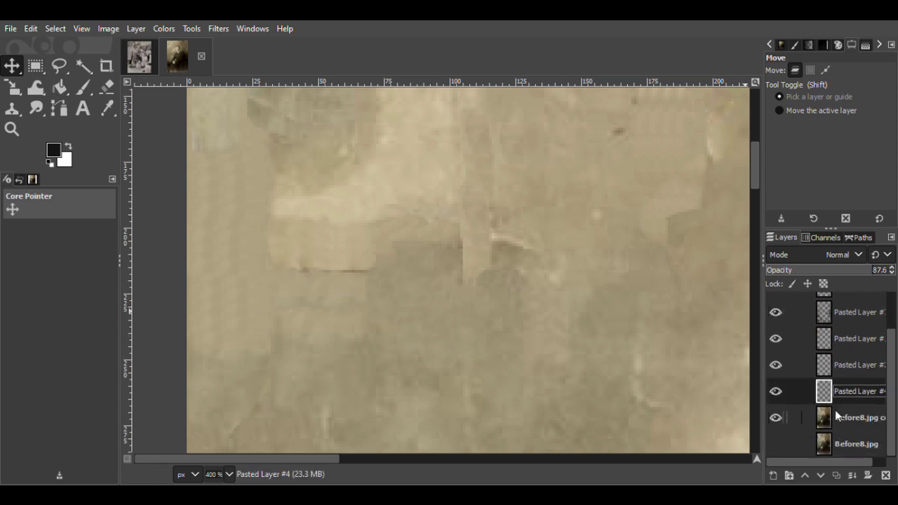
{"action": "left_click", "coordinate": [778, 392]}
{"action": "left_click", "coordinate": [778, 392]}
{"action": "left_click", "coordinate": [777, 370]}
{"action": "left_click", "coordinate": [777, 370]}
{"action": "left_click", "coordinate": [775, 338]}
{"action": "left_click", "coordinate": [776, 338]}
{"action": "scroll", "coordinate": [876, 298], "scroll_direction": "up", "scroll_amount": 1}
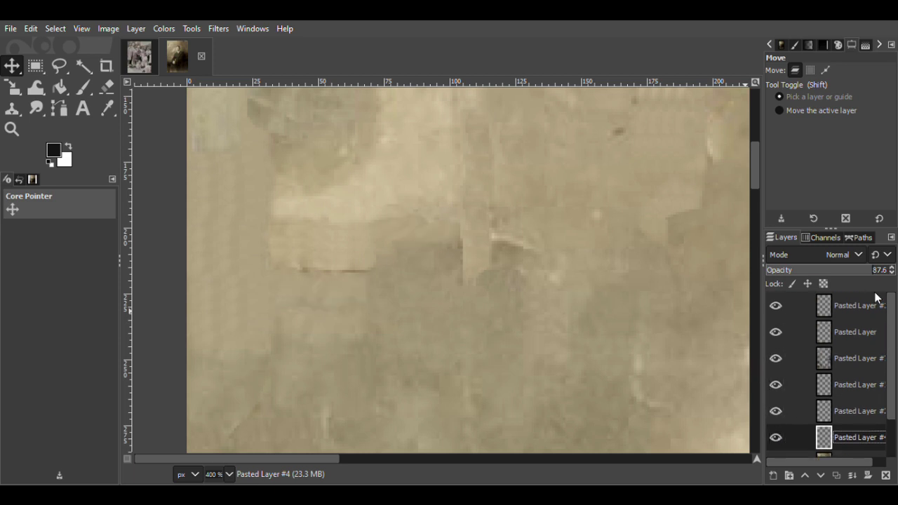
Duplicate the top patch slightly lower over the dark bottom edge at 54.5 opacity and merge it down into Pasted Layer #3.
{"action": "left_click", "coordinate": [826, 306]}
{"action": "left_click_drag", "start_coordinate": [356, 264], "coordinate": [355, 286]}
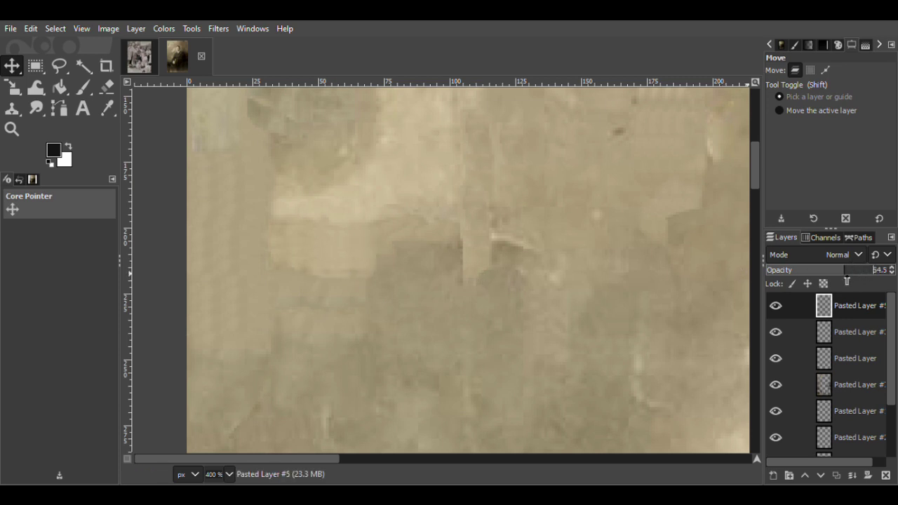
{"action": "left_click", "coordinate": [776, 332]}
Examine what each patch layer contributes to the repaired stain by hiding and showing the layers one at a time.
{"action": "left_click", "coordinate": [776, 305]}
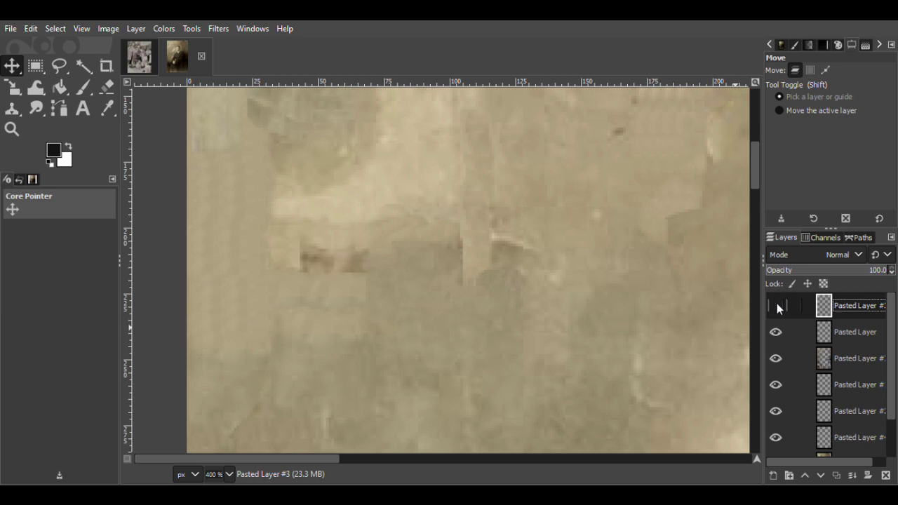
{"action": "left_click", "coordinate": [776, 306]}
{"action": "scroll", "coordinate": [776, 316], "scroll_direction": "down", "scroll_amount": 2}
{"action": "left_click", "coordinate": [773, 392]}
{"action": "left_click", "coordinate": [773, 392]}
{"action": "left_click", "coordinate": [775, 364]}
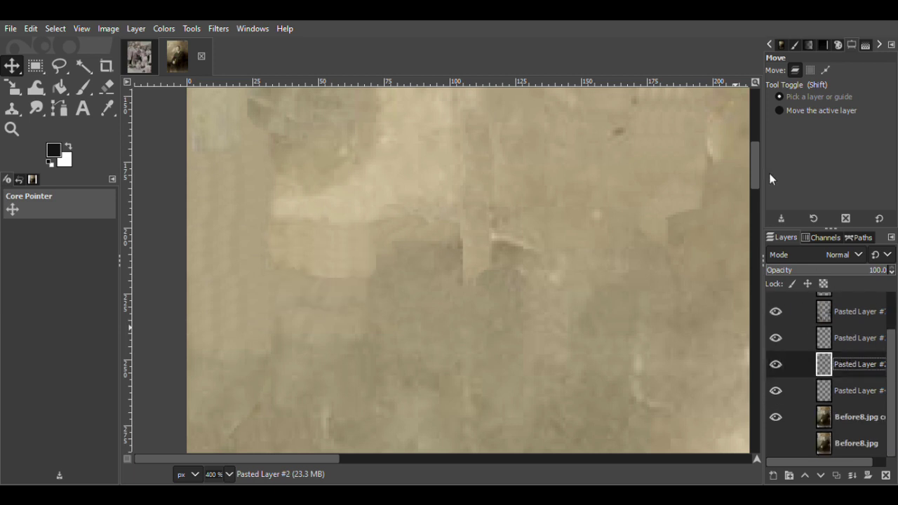
{"action": "left_click", "coordinate": [774, 367]}
{"action": "left_click", "coordinate": [773, 368]}
{"action": "left_click", "coordinate": [775, 365]}
{"action": "left_click", "coordinate": [775, 366]}
{"action": "left_click", "coordinate": [774, 339]}
{"action": "left_click", "coordinate": [773, 320]}
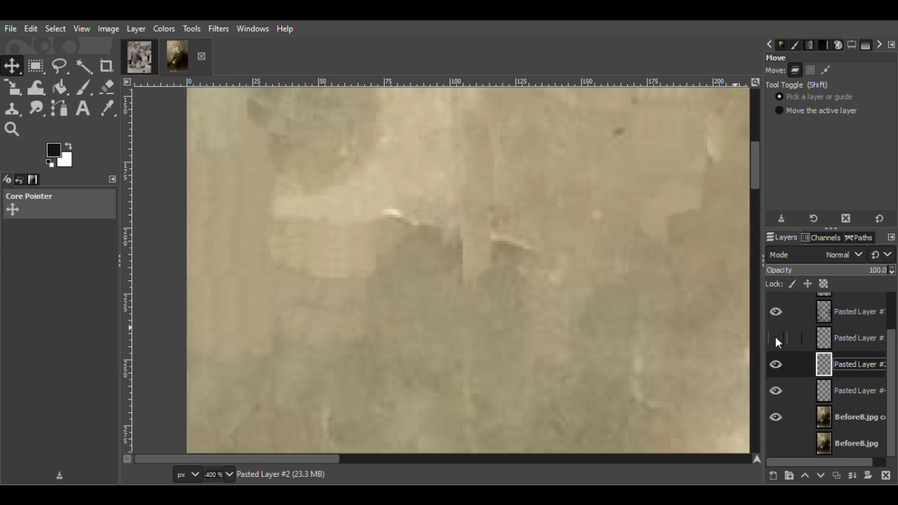
{"action": "left_click", "coordinate": [776, 338]}
{"action": "left_click", "coordinate": [775, 390]}
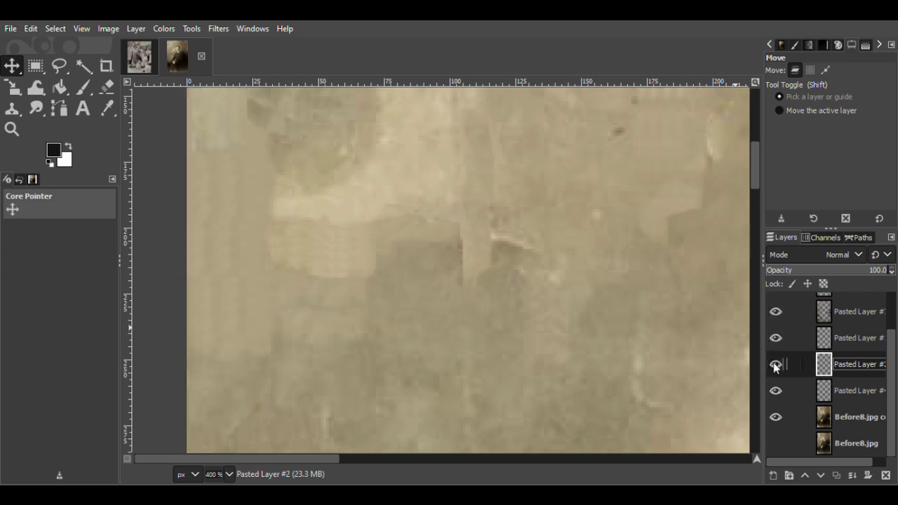
{"action": "scroll", "coordinate": [827, 337], "scroll_direction": "up", "scroll_amount": 2}
{"action": "left_click_drag", "start_coordinate": [822, 301], "coordinate": [822, 300]}
{"action": "key", "text": "ctrl+z"}
Merge Pasted Layer #1 and Pasted Layer #2 down into Pasted Layer #4.
{"action": "left_click", "coordinate": [775, 410]}
{"action": "left_click", "coordinate": [774, 411]}
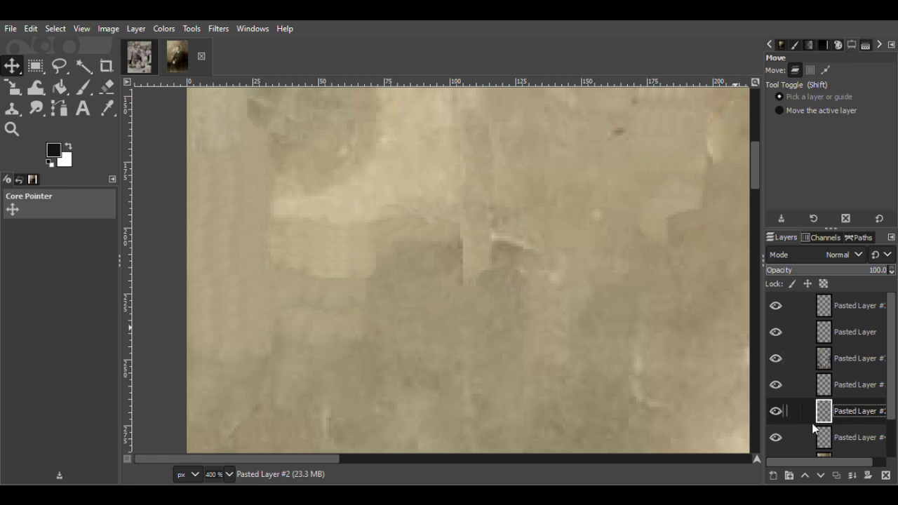
{"action": "left_click", "coordinate": [783, 210]}
{"action": "right_click", "coordinate": [814, 366]}
{"action": "left_click", "coordinate": [784, 213]}
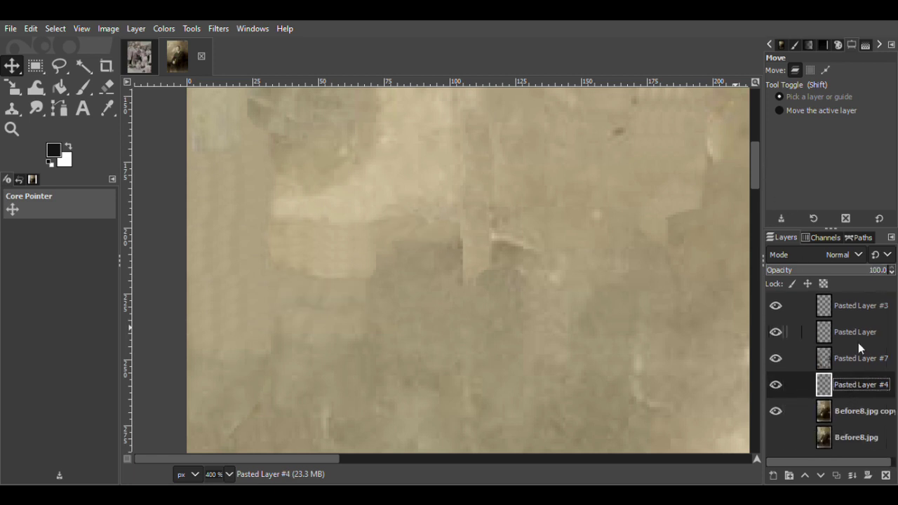
Merge Pasted Layer #3 down into Pasted Layer and save the image.
{"action": "right_click", "coordinate": [844, 308]}
{"action": "left_click", "coordinate": [783, 156]}
{"action": "left_click", "coordinate": [776, 333]}
{"action": "left_click", "coordinate": [778, 336]}
{"action": "key", "text": "ctrl+s"}
Copy an irregular patch about 21 px wide just above the short bright crease beside the vertical seam from Before8.jpg copy.
{"action": "left_click", "coordinate": [59, 66]}
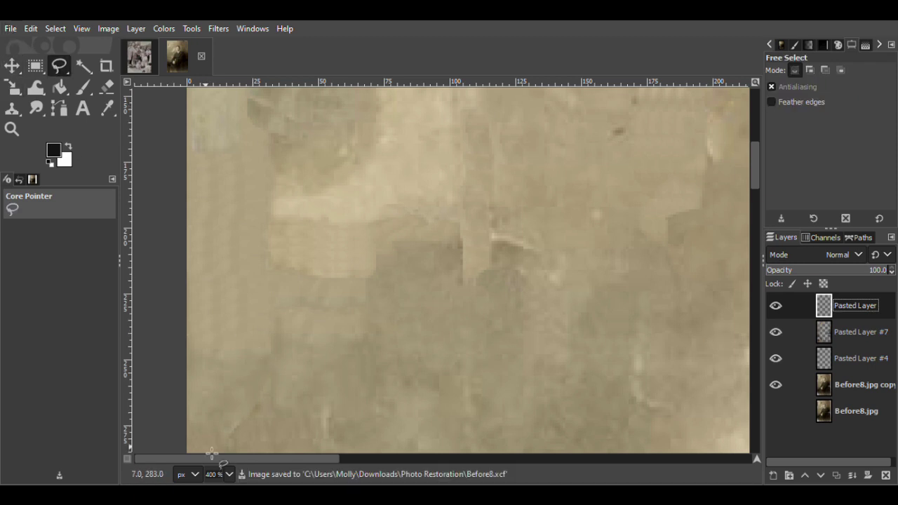
{"action": "scroll", "coordinate": [212, 455], "scroll_direction": "right", "scroll_amount": 2}
{"action": "left_click", "coordinate": [776, 384]}
{"action": "left_click", "coordinate": [775, 385]}
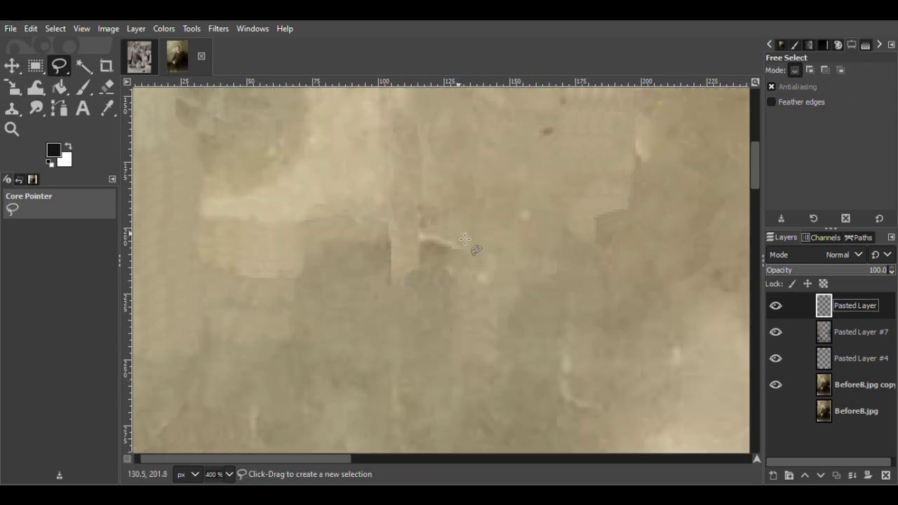
{"action": "left_click", "coordinate": [776, 384]}
{"action": "left_click", "coordinate": [775, 384]}
{"action": "mouse_move", "coordinate": [484, 219]}
{"action": "left_mouse_down"}
{"action": "mouse_move", "coordinate": [440, 212]}
{"action": "mouse_move", "coordinate": [442, 242]}
{"action": "mouse_move", "coordinate": [491, 249]}
{"action": "mouse_move", "coordinate": [484, 219]}
{"action": "left_mouse_up"}
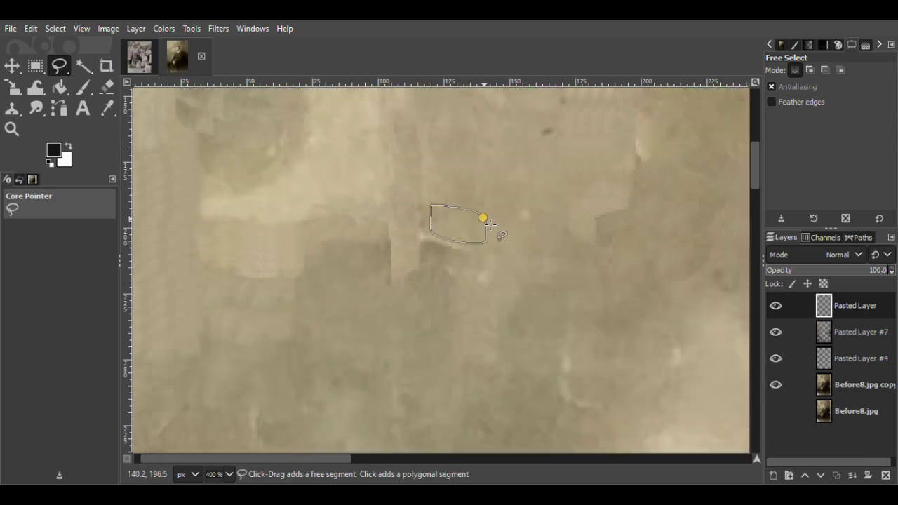
{"action": "left_click", "coordinate": [857, 385]}
{"action": "left_click", "coordinate": [11, 66]}
{"action": "key", "text": "ctrl+c"}
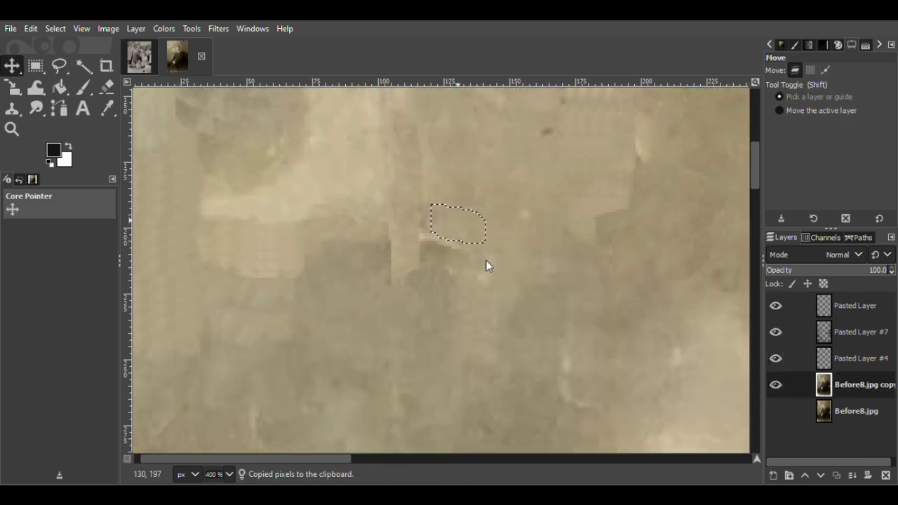
Paste the patch as a new layer over the short bright crease and erase its edge near the seam.
{"action": "key", "text": "ctrl+v"}
{"action": "left_click", "coordinate": [785, 476]}
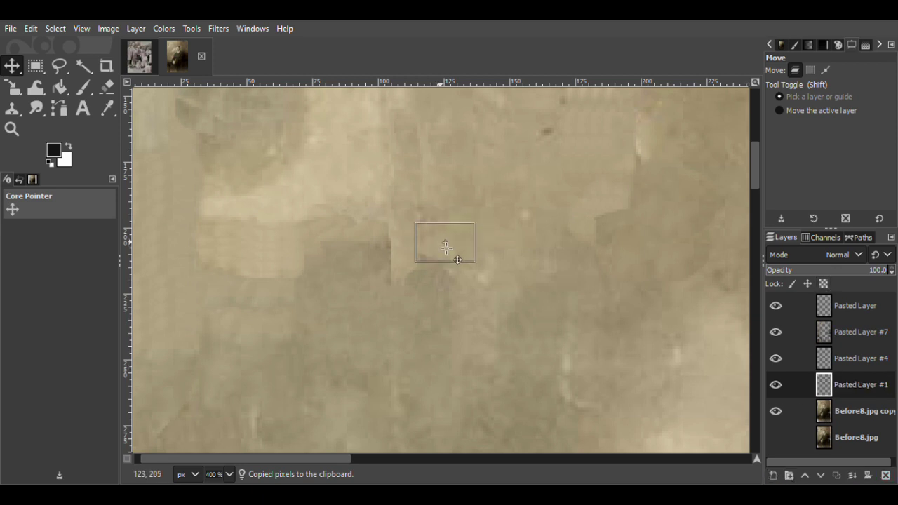
{"action": "key", "text": "shift+e"}
{"action": "left_click_drag", "start_coordinate": [423, 237], "coordinate": [434, 240]}
{"action": "left_click", "coordinate": [19, 67]}
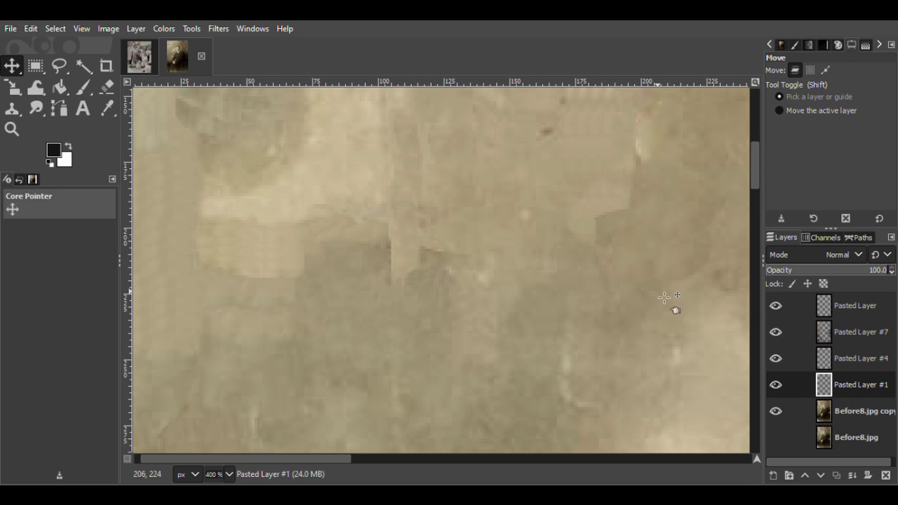
Add two more copies of the patch over the dark area just below the repaired crease.
{"action": "key", "text": "ctrl+shift+d"}
{"action": "left_click_drag", "start_coordinate": [453, 242], "coordinate": [501, 289]}
{"action": "key", "text": "ctrl+v"}
{"action": "left_click", "coordinate": [776, 385]}
{"action": "left_click", "coordinate": [777, 385]}
{"action": "left_click_drag", "start_coordinate": [448, 273], "coordinate": [467, 276]}
Merge the two extra copies down into Pasted Layer #1 and set the merged layer's opacity to 94.6.
{"action": "left_click", "coordinate": [774, 412]}
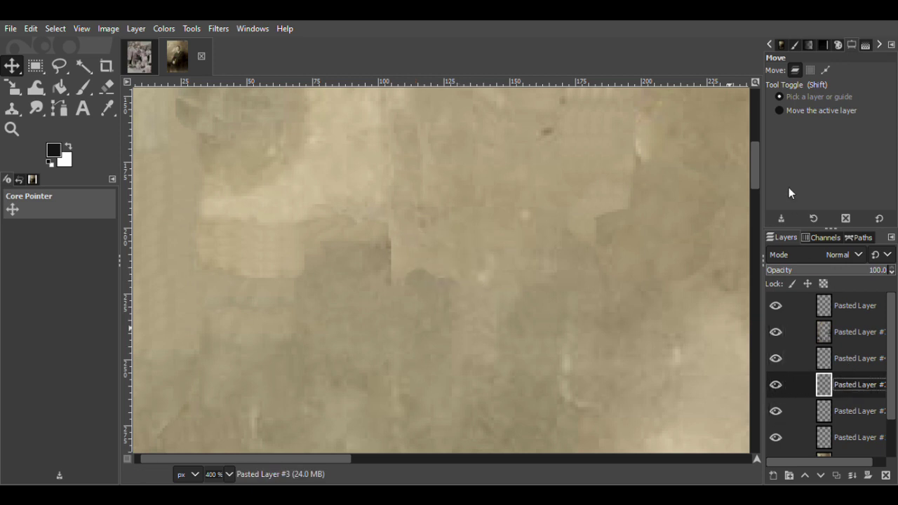
{"action": "scroll", "coordinate": [806, 364], "scroll_direction": "down", "scroll_amount": 2}
{"action": "left_click", "coordinate": [774, 365]}
{"action": "left_click", "coordinate": [807, 185]}
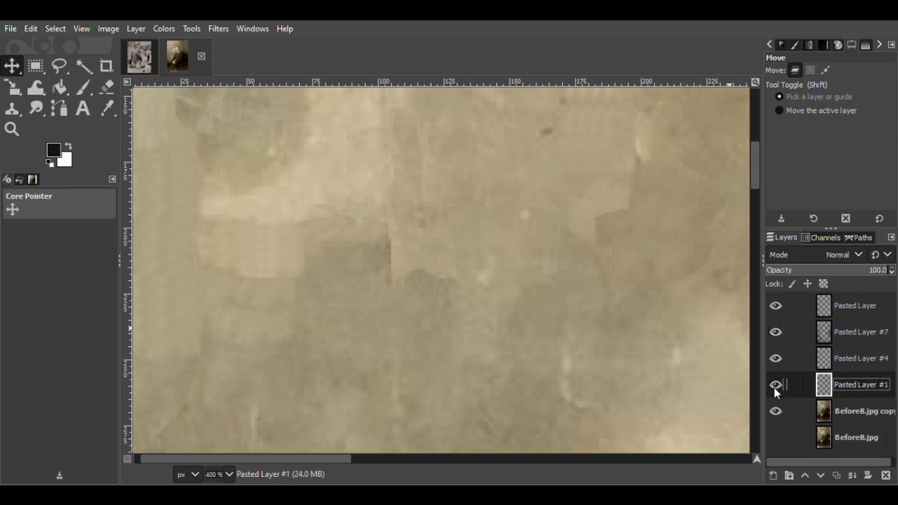
{"action": "left_click", "coordinate": [871, 271]}
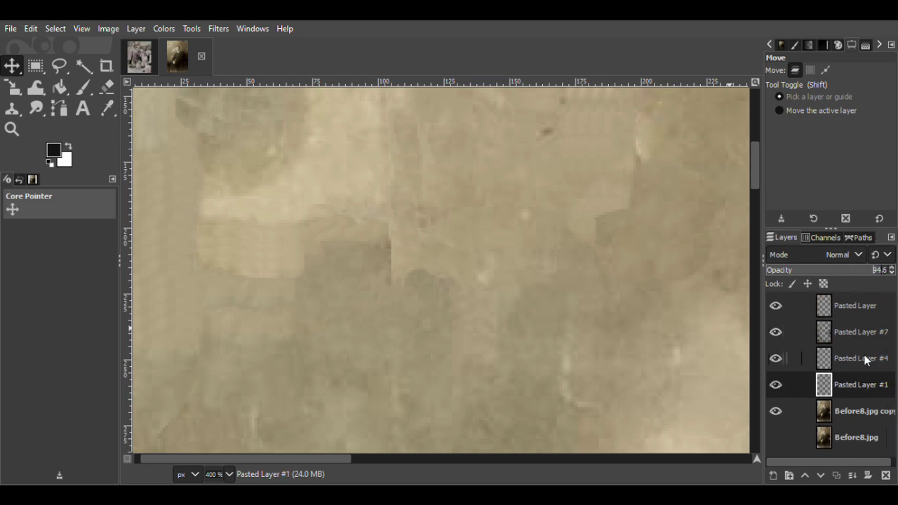
Place another patch copy over the dark spot below the crease at the top of the stack with 48.9 opacity.
{"action": "left_click", "coordinate": [779, 147]}
{"action": "left_click_drag", "start_coordinate": [457, 267], "coordinate": [457, 312]}
{"action": "left_click_drag", "start_coordinate": [738, 378], "coordinate": [828, 301]}
{"action": "left_click_drag", "start_coordinate": [420, 317], "coordinate": [460, 320]}
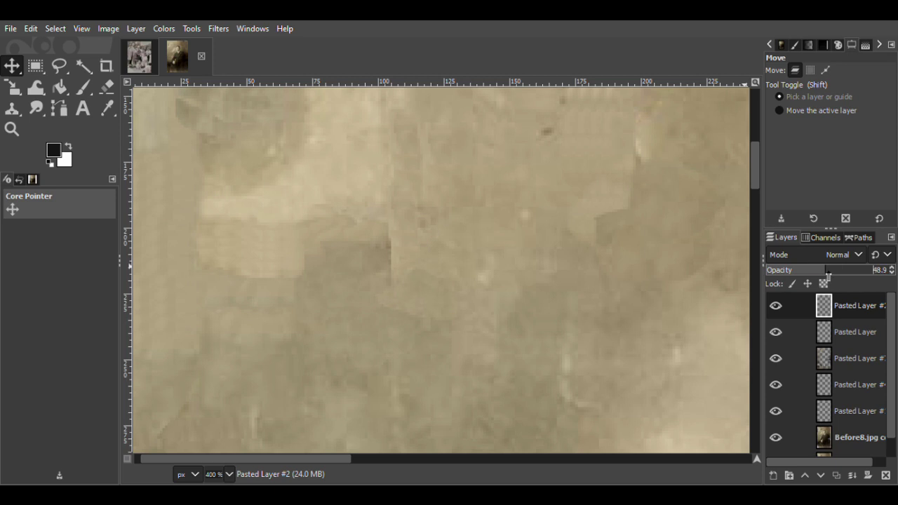
Duplicate the top patch over the dark corner left of the vertical seam and set its opacity to 100.
{"action": "key", "text": "ctrl+shift+d"}
{"action": "left_click_drag", "start_coordinate": [429, 301], "coordinate": [369, 268]}
{"action": "left_click_drag", "start_coordinate": [883, 273], "coordinate": [892, 274]}
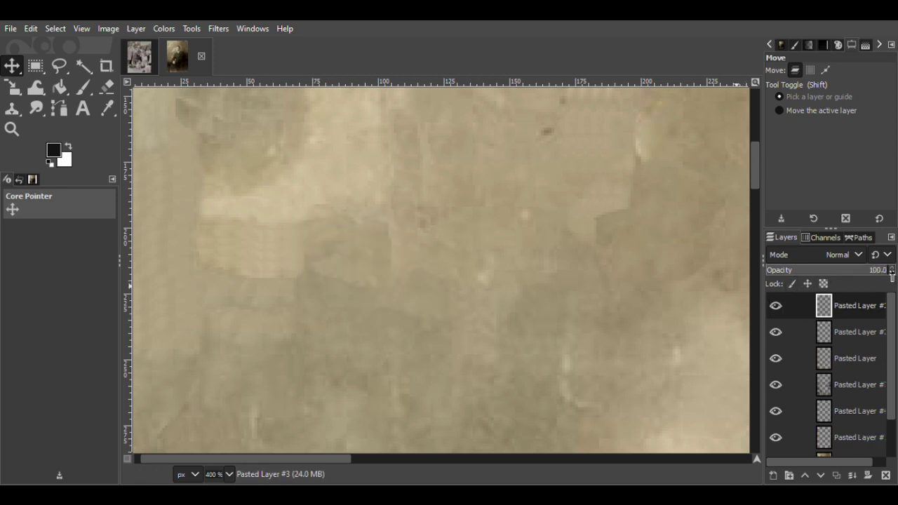
Try to blend the dark corner with one more pasted patch, trimmed, moved and changed in opacity, and delete that layer.
{"action": "key", "text": "ctrl+v"}
{"action": "left_click_drag", "start_coordinate": [385, 291], "coordinate": [337, 281]}
{"action": "key", "text": "shift+e"}
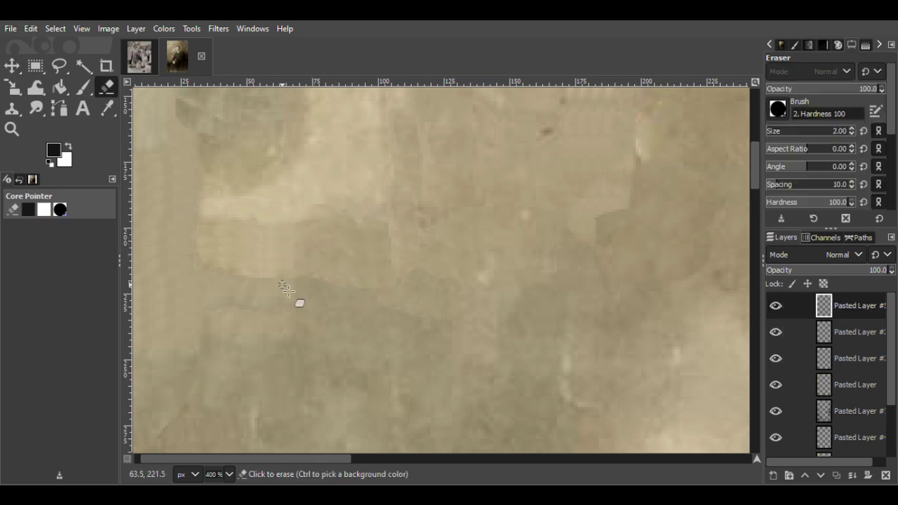
{"action": "key", "text": "m"}
{"action": "left_click_drag", "start_coordinate": [407, 286], "coordinate": [403, 284]}
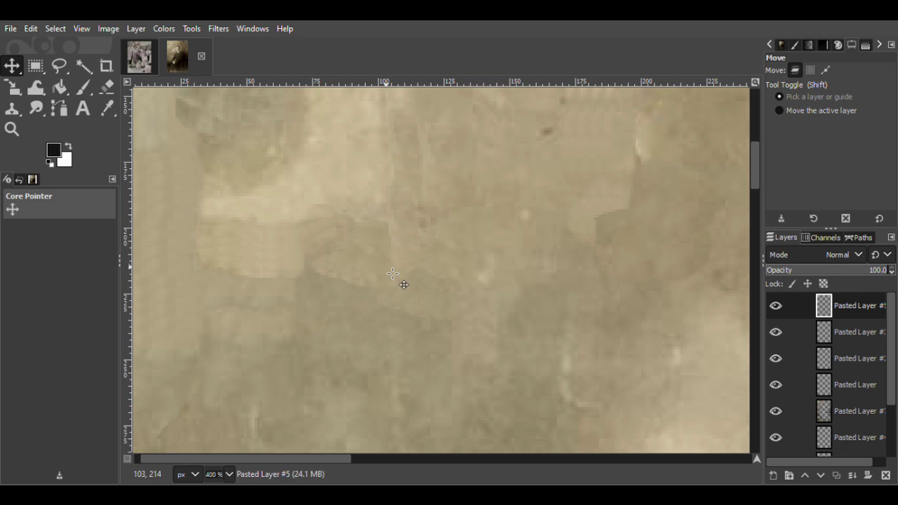
{"action": "left_click_drag", "start_coordinate": [842, 270], "coordinate": [875, 271]}
{"action": "left_click_drag", "start_coordinate": [376, 274], "coordinate": [533, 344]}
{"action": "left_click", "coordinate": [774, 304]}
{"action": "left_click", "coordinate": [776, 306]}
{"action": "left_click", "coordinate": [886, 476]}
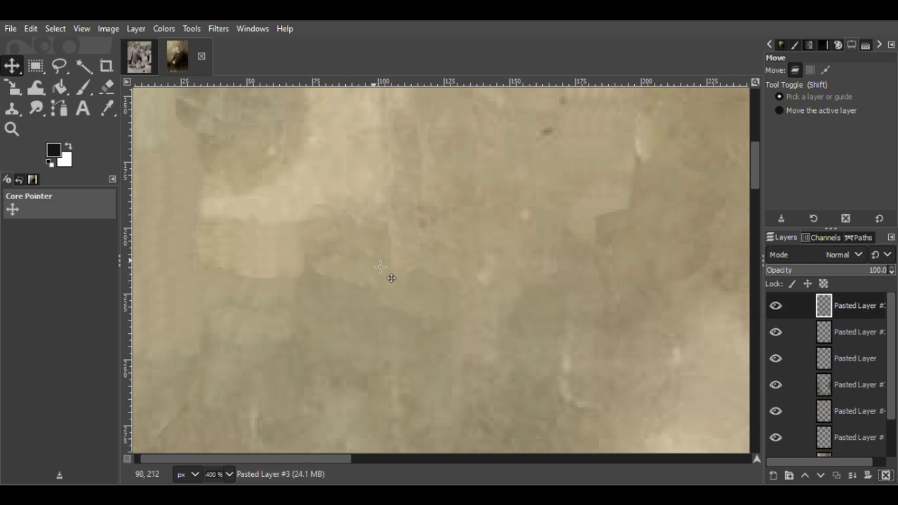
Outline a small freehand region of Pasted Layer #7 just beside the dark corner at the vertical seam.
{"action": "left_click", "coordinate": [776, 305]}
{"action": "scroll", "coordinate": [776, 303], "scroll_direction": "down", "scroll_amount": 2}
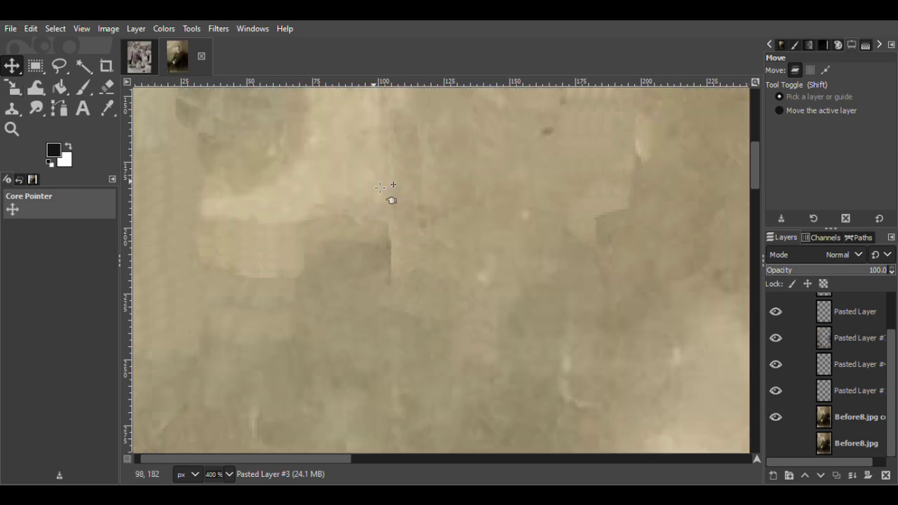
{"action": "left_click", "coordinate": [797, 390]}
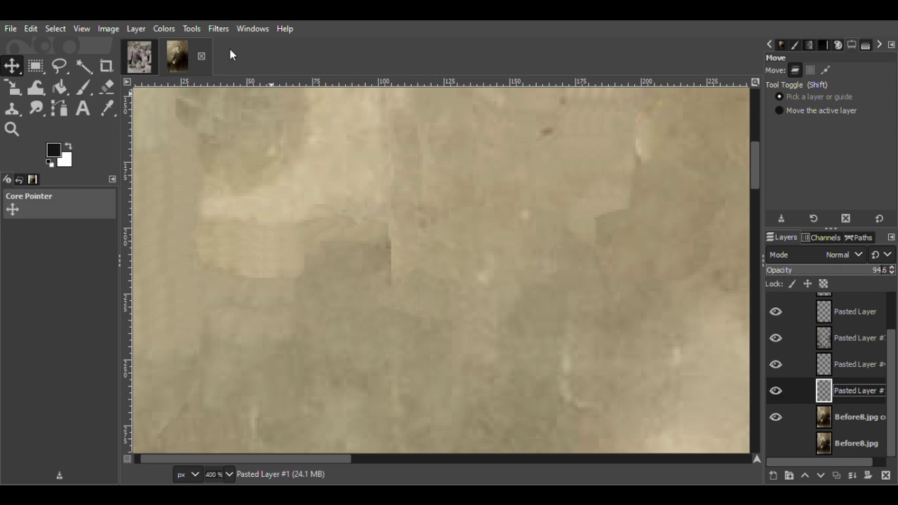
{"action": "key", "text": "f"}
{"action": "left_click", "coordinate": [776, 338]}
{"action": "left_click", "coordinate": [776, 339]}
{"action": "left_click", "coordinate": [849, 338]}
{"action": "mouse_move", "coordinate": [416, 218]}
{"action": "left_mouse_down"}
{"action": "mouse_move", "coordinate": [395, 224]}
{"action": "mouse_move", "coordinate": [400, 290]}
{"action": "left_mouse_up"}
{"action": "key", "text": "Return"}
{"action": "key", "text": "m"}
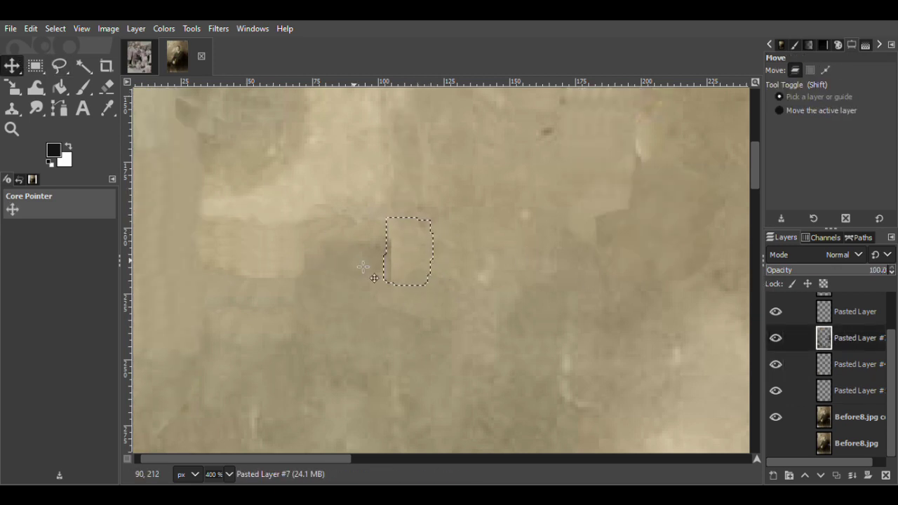
Copy the outlined region to a new layer and move it left over the dark corner.
{"action": "key", "text": "ctrl+c"}
{"action": "key", "text": "ctrl+v"}
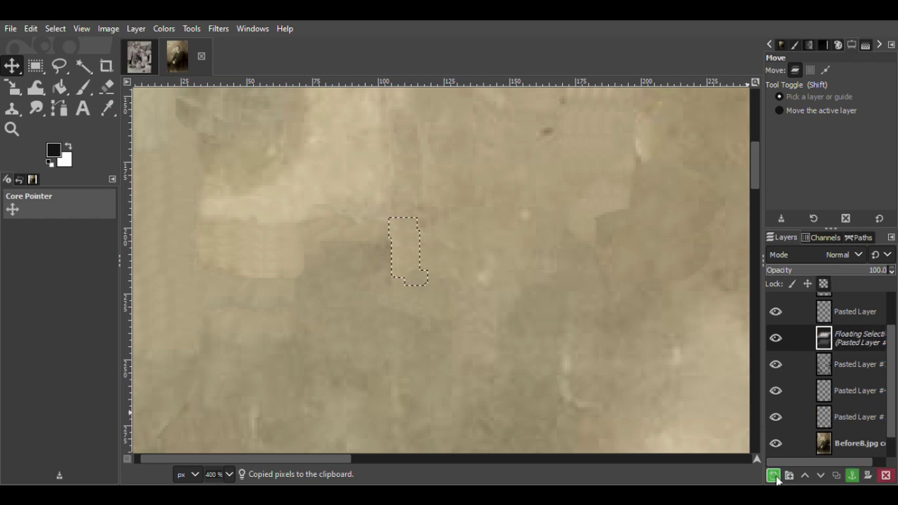
{"action": "key", "text": "shift+ctrl+n"}
{"action": "left_click_drag", "start_coordinate": [417, 263], "coordinate": [393, 254]}
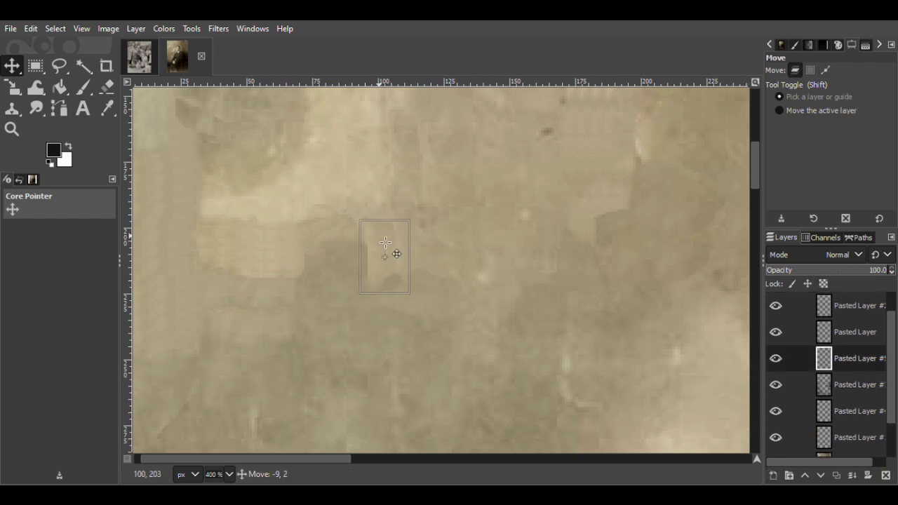
Place a second copy of the patch lower along the dark corner and merge it down into Pasted Layer #5.
{"action": "key", "text": "shift+e"}
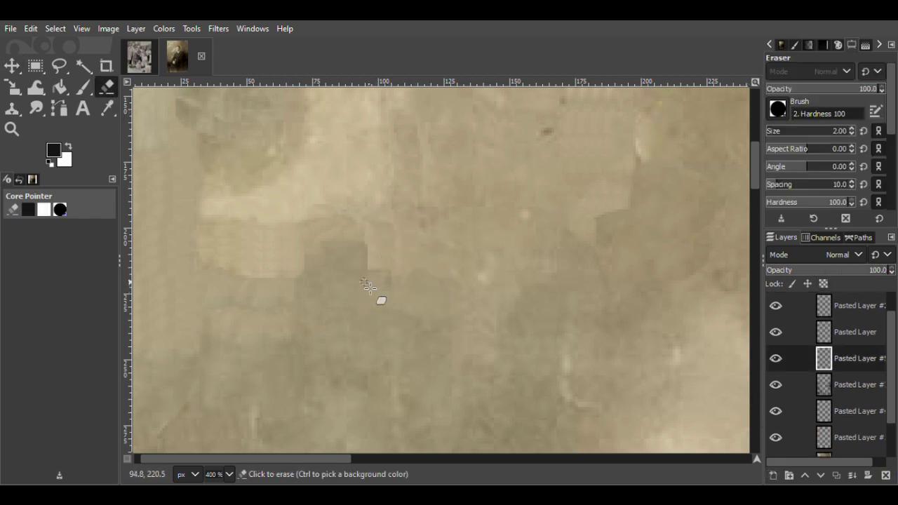
{"action": "key", "text": "m"}
{"action": "left_click_drag", "start_coordinate": [383, 278], "coordinate": [386, 248]}
{"action": "key", "text": "ctrl+v"}
{"action": "left_click_drag", "start_coordinate": [391, 265], "coordinate": [393, 312]}
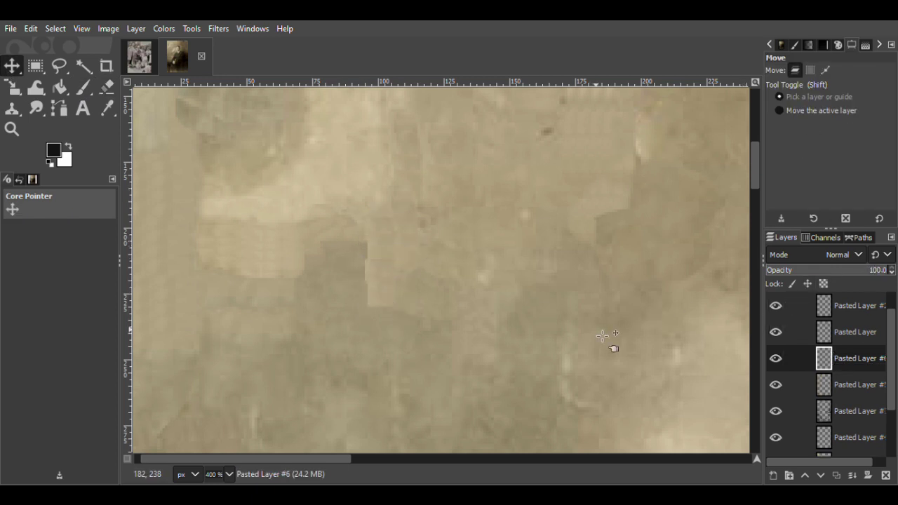
{"action": "key", "text": "ctrl+z"}
{"action": "left_click", "coordinate": [778, 332]}
{"action": "left_click", "coordinate": [777, 331]}
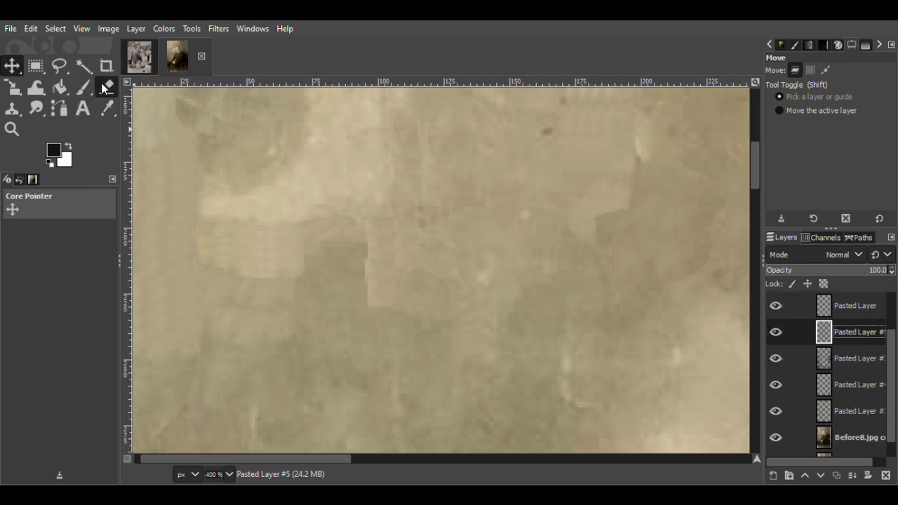
Place another patch copy further left over the dark band and merge it into Pasted Layer #5 with 79.0 opacity.
{"action": "left_click", "coordinate": [103, 85]}
{"action": "key", "text": "ctrl+v"}
{"action": "left_click", "coordinate": [11, 67]}
{"action": "left_click_drag", "start_coordinate": [398, 300], "coordinate": [374, 297]}
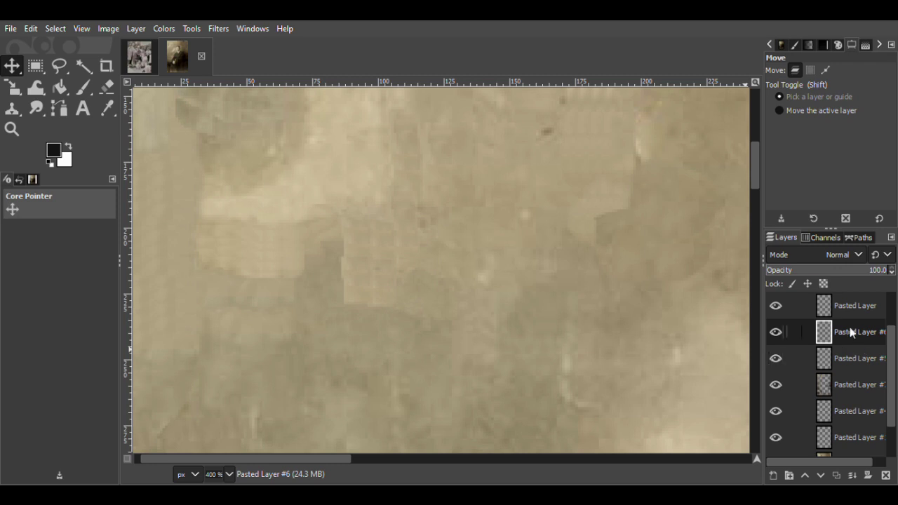
{"action": "left_click", "coordinate": [798, 169]}
{"action": "left_click_drag", "start_coordinate": [867, 275], "coordinate": [856, 276]}
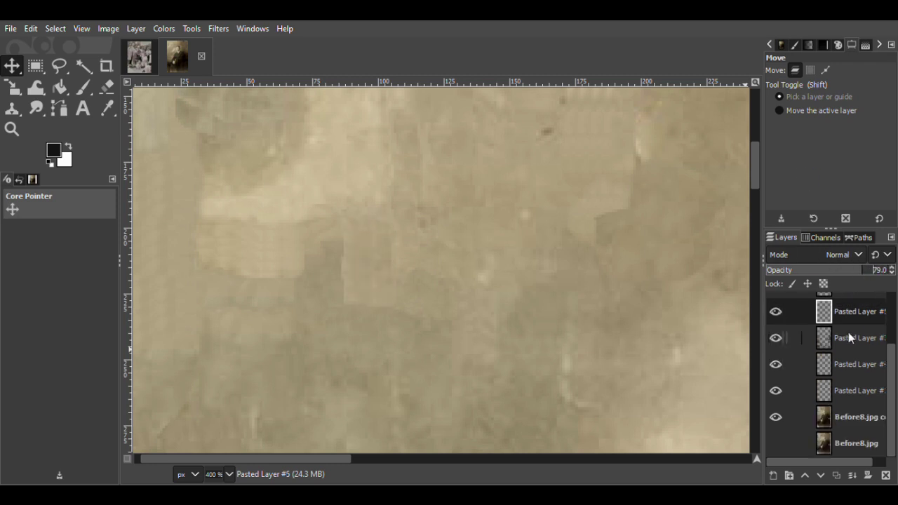
Cover the remaining dark gap with one more patch copy merged into Pasted Layer #5, and merge Pasted Layer #4 into Pasted Layer #1.
{"action": "key", "text": "ctrl+y"}
{"action": "left_click_drag", "start_coordinate": [377, 297], "coordinate": [327, 294]}
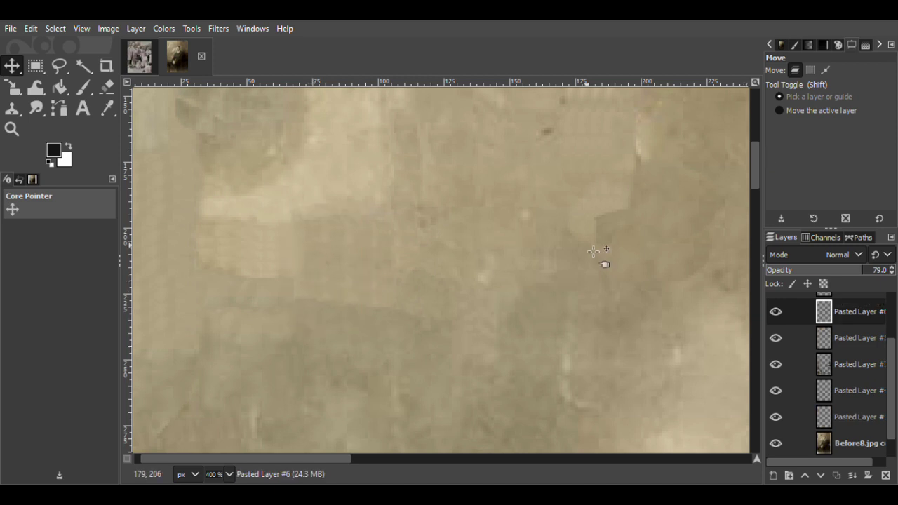
{"action": "right_click", "coordinate": [860, 325]}
{"action": "left_click", "coordinate": [801, 199]}
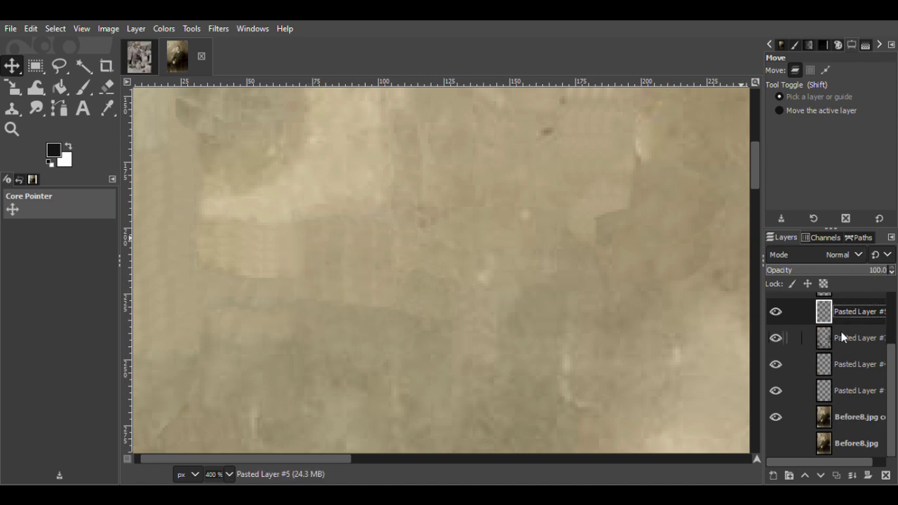
{"action": "right_click", "coordinate": [842, 361]}
{"action": "left_click", "coordinate": [795, 235]}
Merge the three patch layers above Pasted Layer #5 down into it and save the image.
{"action": "left_click_drag", "start_coordinate": [891, 389], "coordinate": [890, 346]}
{"action": "left_click", "coordinate": [838, 306]}
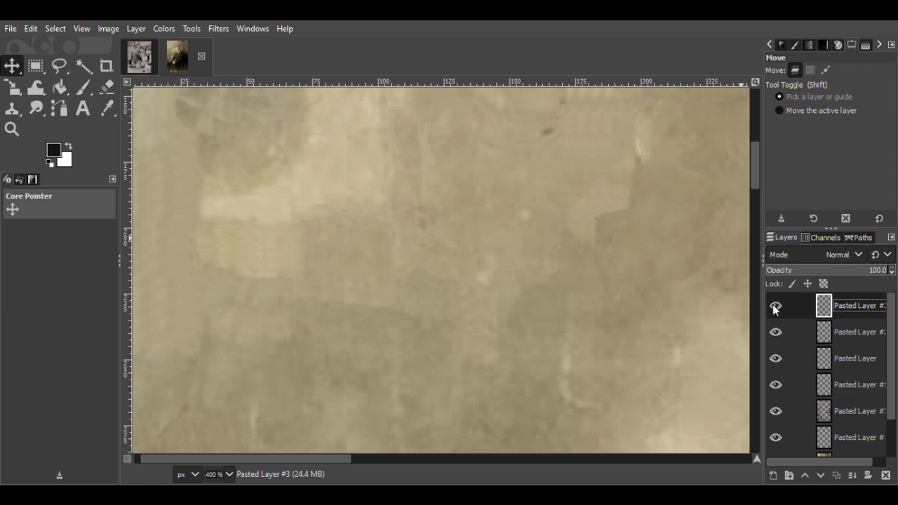
{"action": "left_click", "coordinate": [845, 272]}
{"action": "right_click", "coordinate": [839, 307]}
{"action": "left_click", "coordinate": [789, 180]}
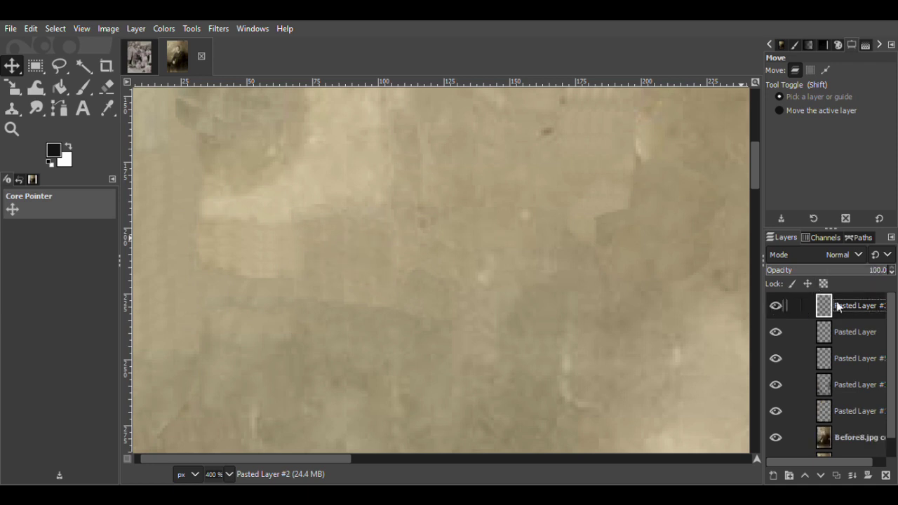
{"action": "right_click", "coordinate": [842, 305]}
{"action": "left_click", "coordinate": [793, 180]}
{"action": "key", "text": "ctrl+m"}
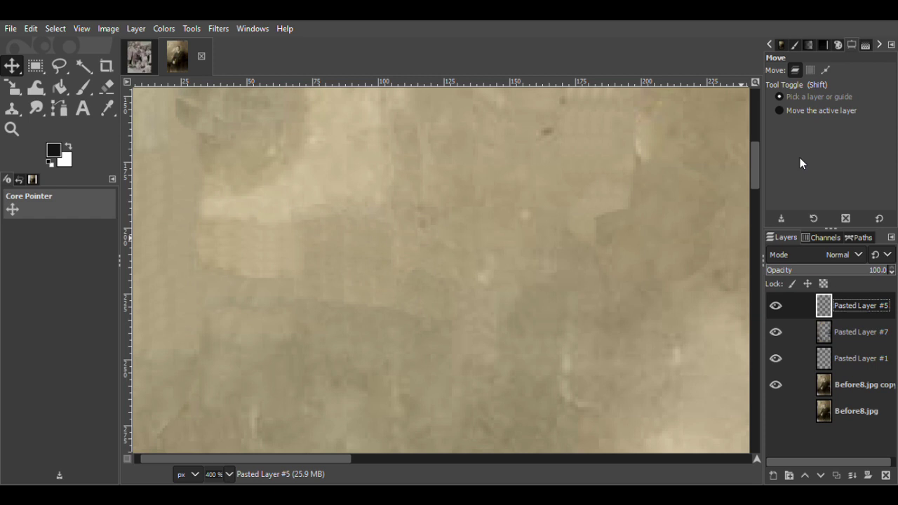
{"action": "key", "text": "ctrl+s"}
Cover the small dark speck with a freehand patch copied to a new layer from just above it on Before8.jpg copy.
{"action": "scroll", "coordinate": [756, 170], "scroll_direction": "up", "scroll_amount": 3}
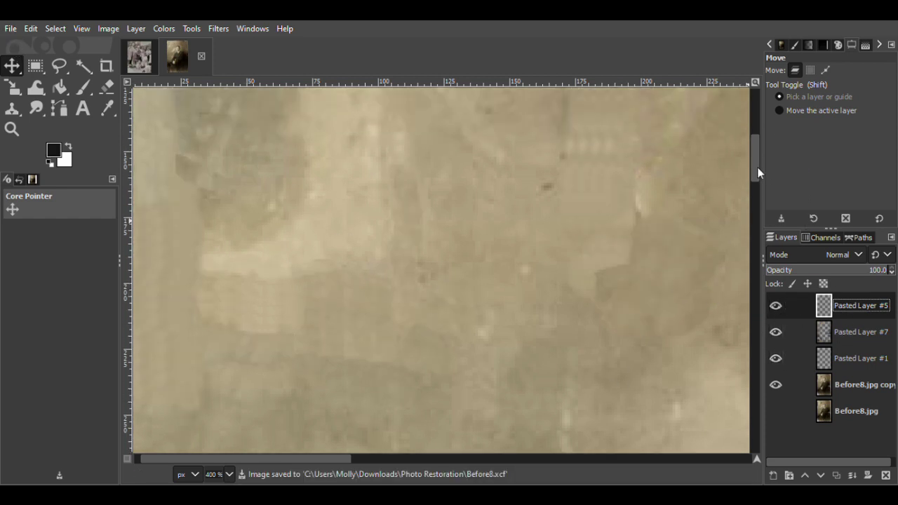
{"action": "left_click", "coordinate": [848, 384]}
{"action": "left_click", "coordinate": [775, 386]}
{"action": "left_click", "coordinate": [775, 386]}
{"action": "left_click", "coordinate": [59, 67]}
{"action": "left_click_drag", "start_coordinate": [551, 164], "coordinate": [552, 166]}
{"action": "key", "text": "Return"}
{"action": "key", "text": "m"}
{"action": "key", "text": "ctrl+c"}
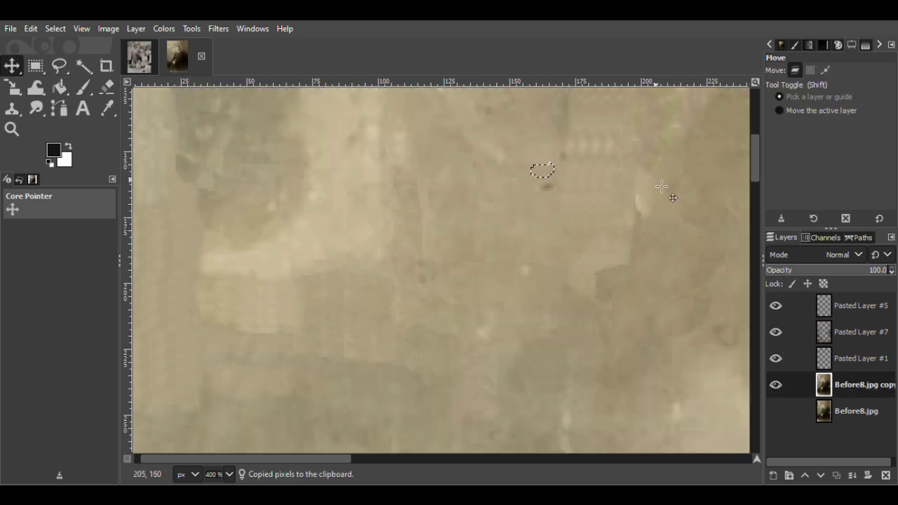
{"action": "key", "text": "ctrl+v"}
{"action": "left_click", "coordinate": [772, 476]}
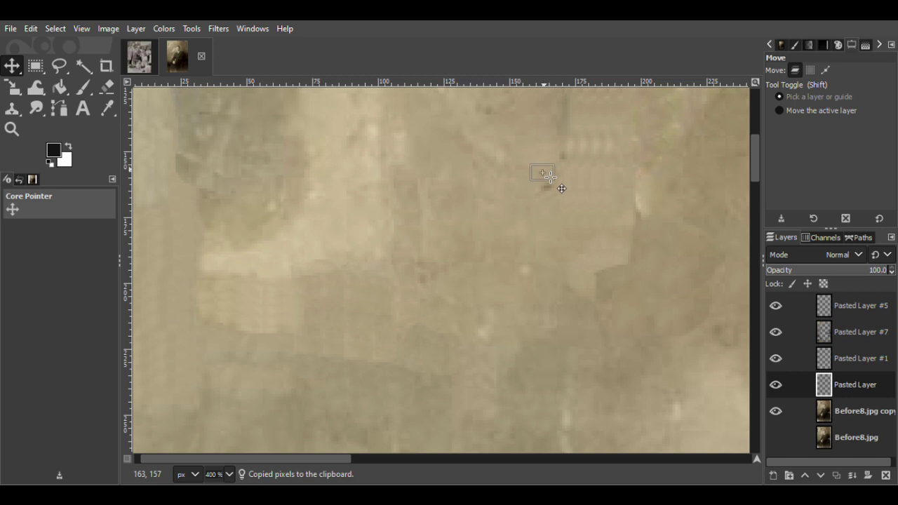
Merge Pasted Layer #1 down into the new speck patch layer.
{"action": "key", "text": "f"}
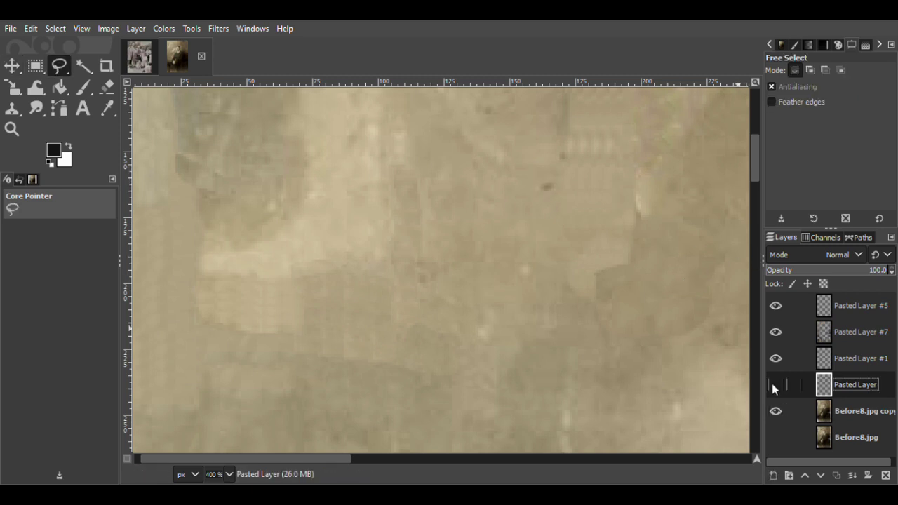
{"action": "left_click", "coordinate": [854, 360]}
{"action": "key", "text": "ctrl+e"}
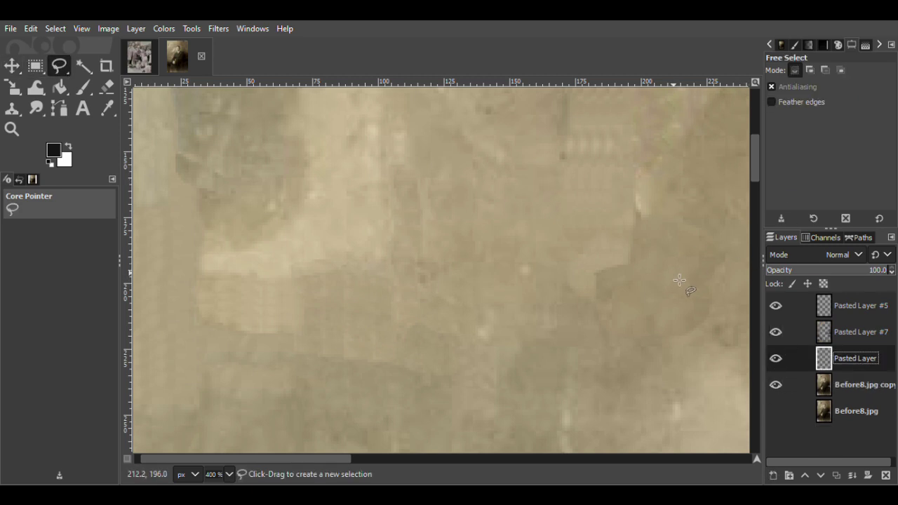
Cover the small light speck with a round freehand patch copied to a new layer from just left of it on Before8.jpg copy.
{"action": "mouse_move", "coordinate": [515, 260]}
{"action": "left_mouse_down"}
{"action": "mouse_move", "coordinate": [515, 282]}
{"action": "mouse_move", "coordinate": [515, 260]}
{"action": "left_mouse_up"}
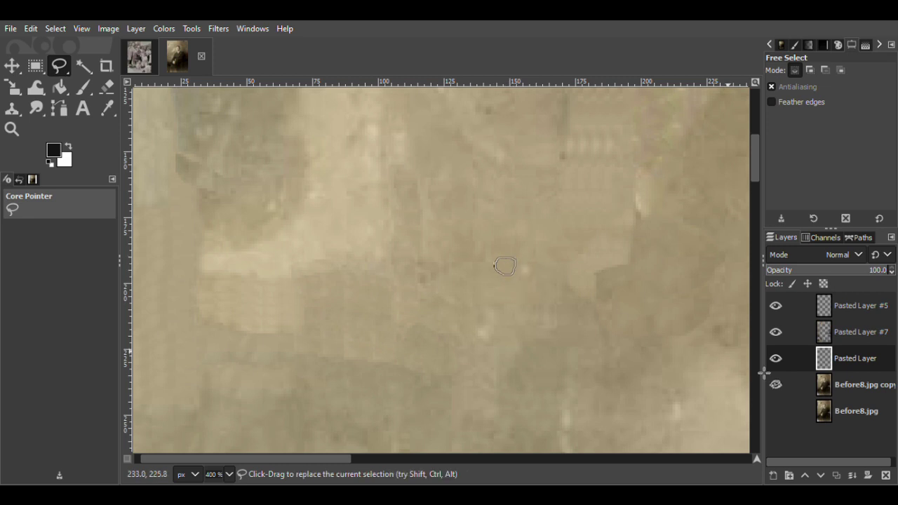
{"action": "left_click", "coordinate": [804, 383]}
{"action": "left_click", "coordinate": [13, 66]}
{"action": "key", "text": "ctrl+c"}
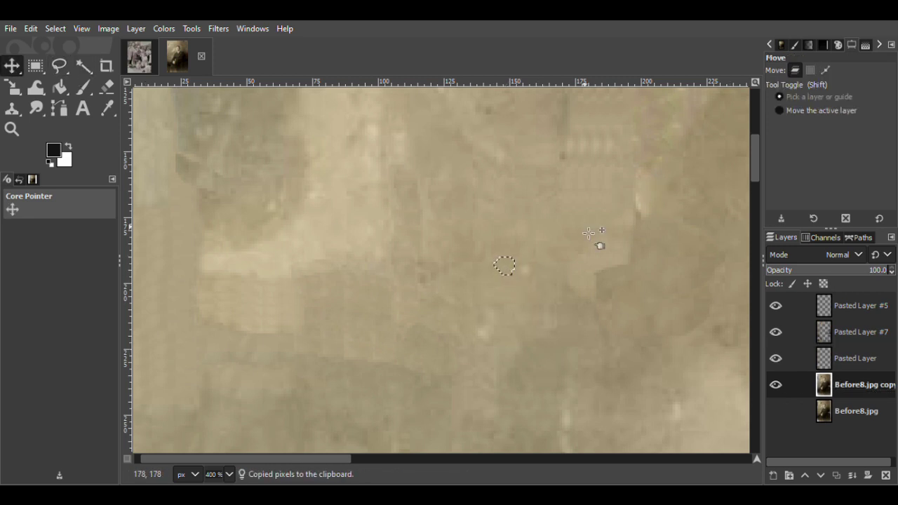
{"action": "key", "text": "ctrl+v"}
{"action": "key", "text": "ctrl+shift+n"}
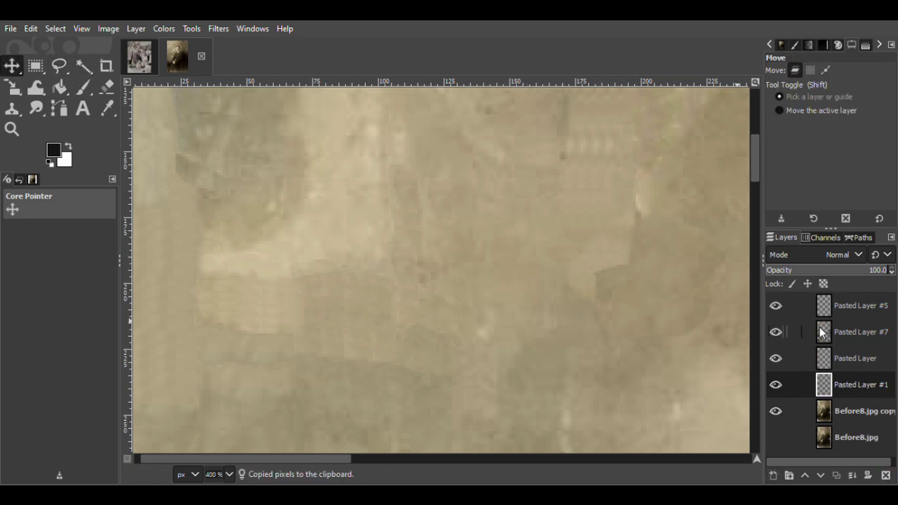
Copy a narrow vertical strip of Before8.jpg copy from left of the thin dark line onto a new layer over the line's lower end.
{"action": "left_click", "coordinate": [775, 411]}
{"action": "left_click", "coordinate": [776, 411]}
{"action": "left_click", "coordinate": [856, 411]}
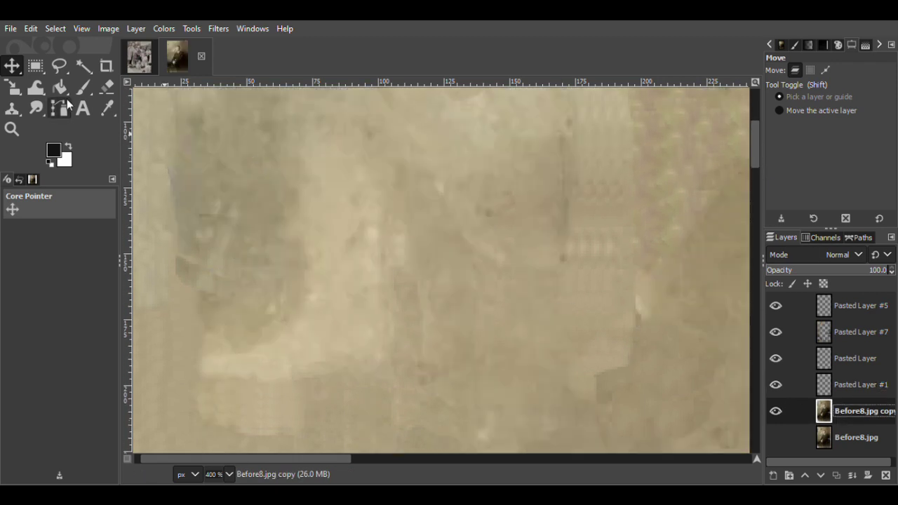
{"action": "left_click", "coordinate": [59, 66]}
{"action": "mouse_move", "coordinate": [543, 221]}
{"action": "left_mouse_down"}
{"action": "mouse_move", "coordinate": [546, 280]}
{"action": "mouse_move", "coordinate": [544, 222]}
{"action": "left_mouse_up"}
{"action": "left_click", "coordinate": [12, 66]}
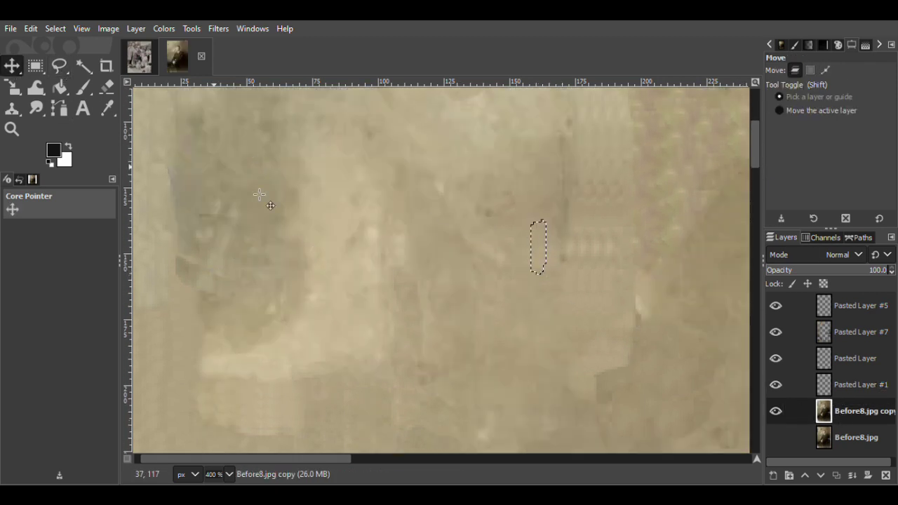
{"action": "key", "text": "ctrl+c"}
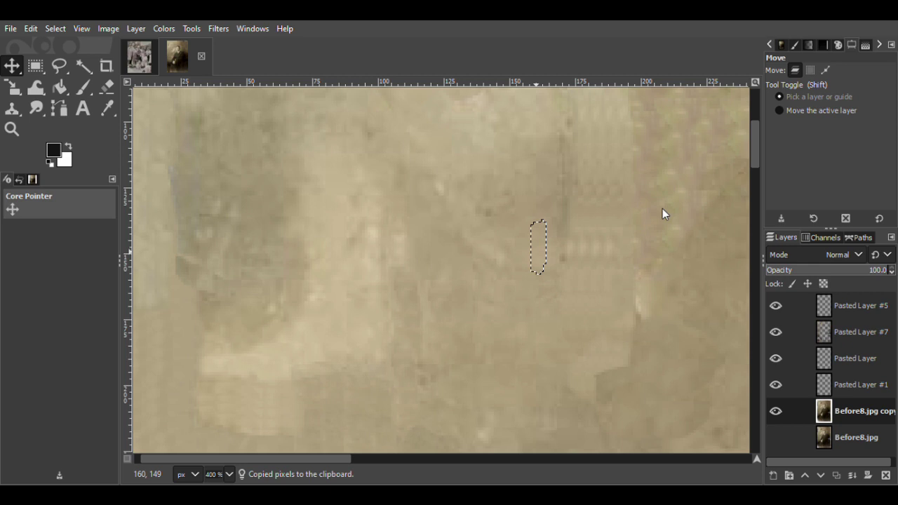
{"action": "key", "text": "ctrl+v"}
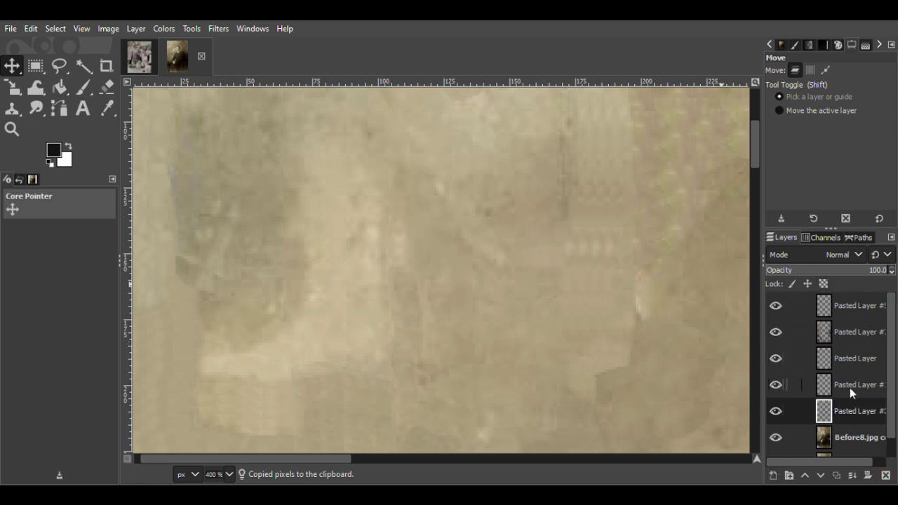
Place another copy of the strip higher up along the thin dark vertical line.
{"action": "left_click", "coordinate": [778, 411]}
{"action": "key", "text": "ctrl+v"}
{"action": "left_click_drag", "start_coordinate": [570, 261], "coordinate": [568, 207]}
Merge the small speck and strip patch layers down into Pasted Layer #2 and save the image.
{"action": "right_click", "coordinate": [844, 359]}
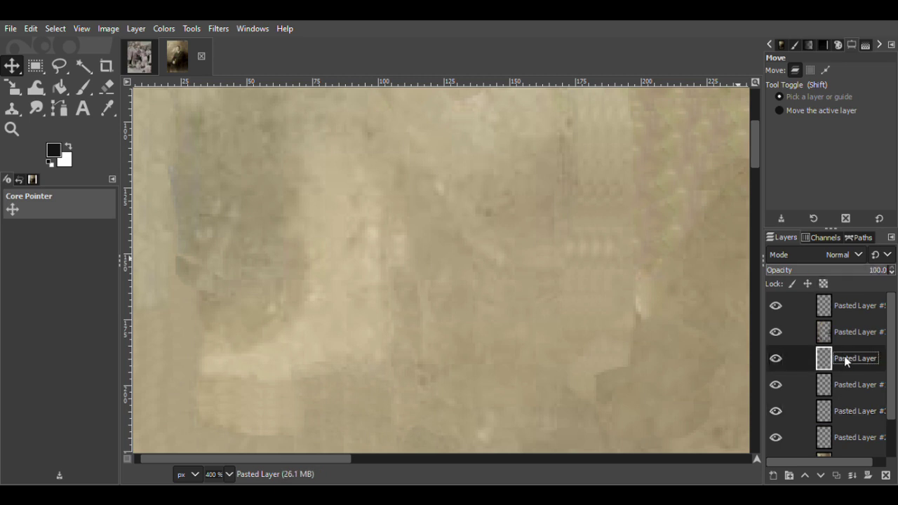
{"action": "left_click", "coordinate": [786, 168]}
{"action": "right_click", "coordinate": [826, 334]}
{"action": "left_click", "coordinate": [786, 169]}
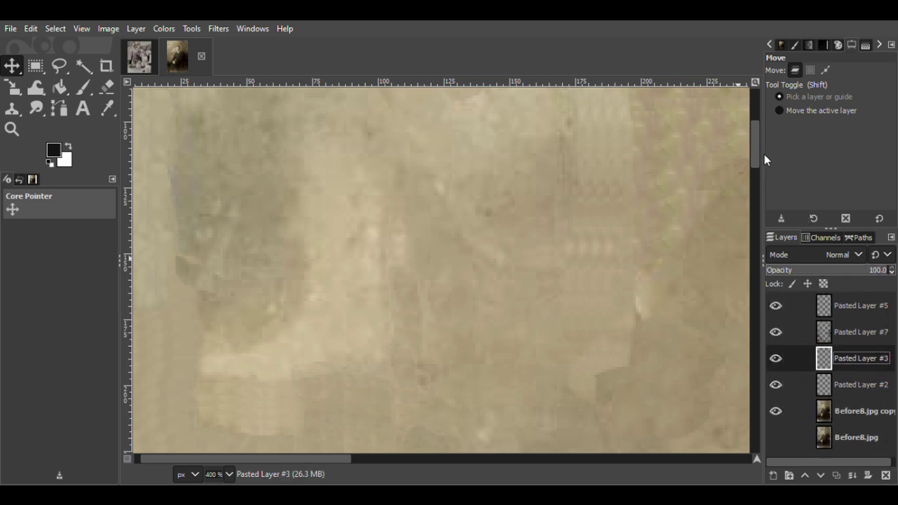
{"action": "key", "text": "Delete"}
{"action": "left_click", "coordinate": [14, 31]}
{"action": "left_click", "coordinate": [68, 177]}
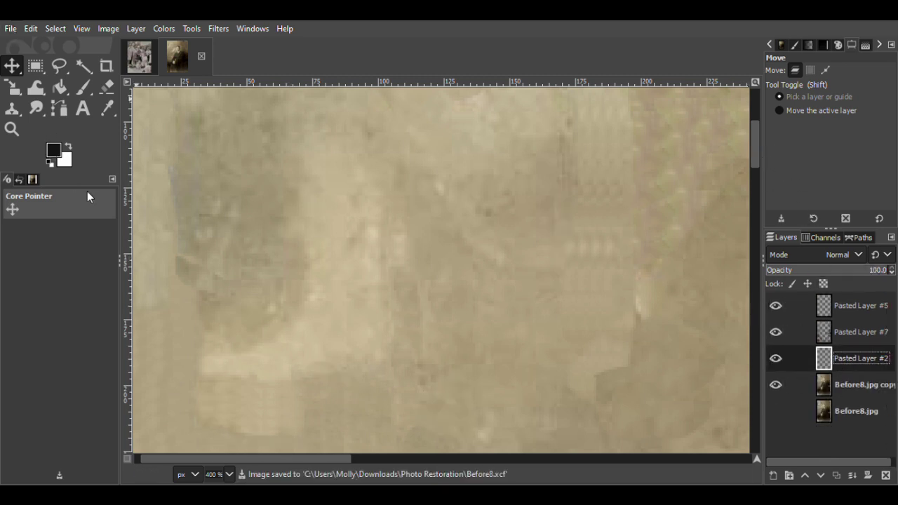
Inspect the overall background at 100% zoom and the area below the top crease at 550%.
{"action": "left_click", "coordinate": [12, 129]}
{"action": "left_click", "coordinate": [825, 111]}
{"action": "left_click", "coordinate": [469, 215]}
{"action": "left_click", "coordinate": [469, 215]}
{"action": "left_click", "coordinate": [468, 215]}
{"action": "left_click", "coordinate": [469, 215]}
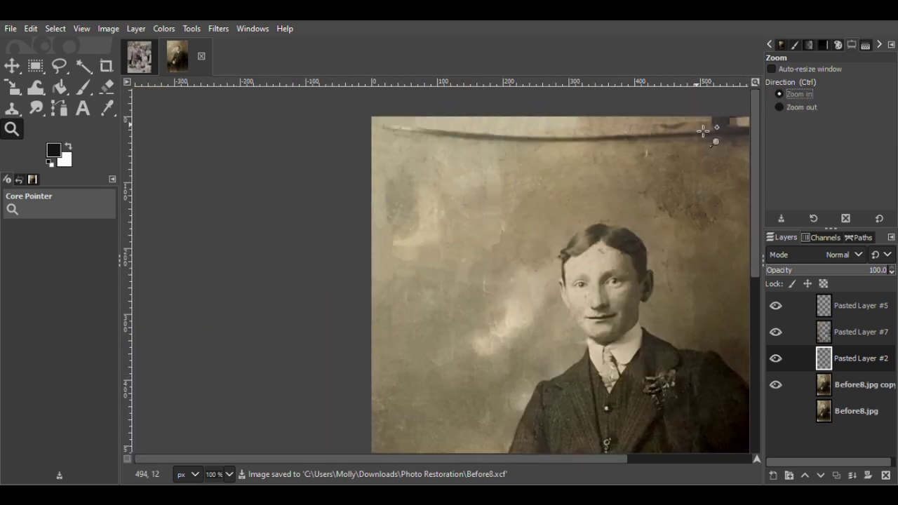
{"action": "left_click", "coordinate": [702, 141]}
{"action": "left_click", "coordinate": [684, 151]}
{"action": "left_click", "coordinate": [646, 196]}
{"action": "left_click", "coordinate": [541, 203]}
Copy a tall freehand patch of Before8.jpg copy below the top crease to a new layer and shift it slightly down and left.
{"action": "left_click", "coordinate": [776, 385]}
{"action": "left_click", "coordinate": [776, 385]}
{"action": "left_click", "coordinate": [60, 66]}
{"action": "mouse_move", "coordinate": [294, 158]}
{"action": "left_mouse_down"}
{"action": "mouse_move", "coordinate": [288, 210]}
{"action": "mouse_move", "coordinate": [309, 239]}
{"action": "left_mouse_up"}
{"action": "left_click", "coordinate": [294, 159]}
{"action": "key", "text": "Return"}
{"action": "key", "text": "Page_Down"}
{"action": "key", "text": "m"}
{"action": "key", "text": "ctrl+c"}
{"action": "key", "text": "ctrl+v"}
{"action": "left_click", "coordinate": [774, 476]}
{"action": "left_click_drag", "start_coordinate": [302, 199], "coordinate": [286, 219]}
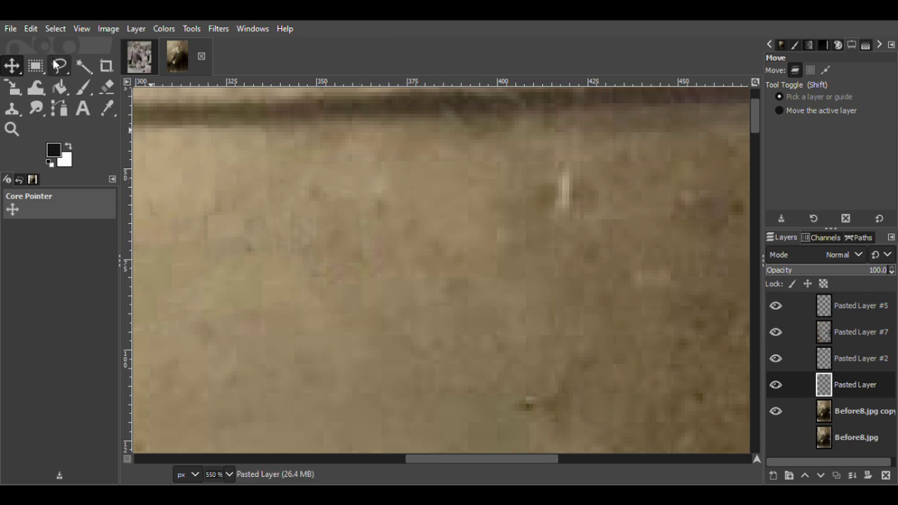
Cover the dark speck below the white streak with a freehand patch copied to a new layer from its left side.
{"action": "key", "text": "f"}
{"action": "mouse_move", "coordinate": [517, 406]}
{"action": "left_mouse_down"}
{"action": "mouse_move", "coordinate": [488, 418]}
{"action": "mouse_move", "coordinate": [517, 425]}
{"action": "left_mouse_up"}
{"action": "key", "text": "Return"}
{"action": "key", "text": "Page_Down"}
{"action": "key", "text": "m"}
{"action": "key", "text": "ctrl+c"}
{"action": "key", "text": "ctrl+v"}
{"action": "key", "text": "ctrl+shift+n"}
{"action": "left_click_drag", "start_coordinate": [500, 412], "coordinate": [533, 416]}
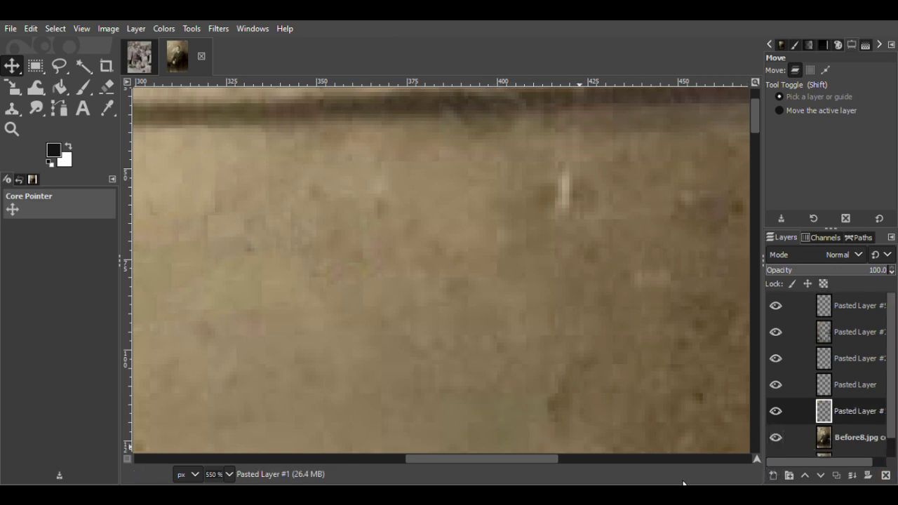
Copy a freehand patch from left of the white streak to a new layer right of the streak with 54.8 opacity.
{"action": "left_click_drag", "start_coordinate": [531, 458], "coordinate": [554, 458]}
{"action": "key", "text": "f"}
{"action": "mouse_move", "coordinate": [425, 169]}
{"action": "left_mouse_down"}
{"action": "mouse_move", "coordinate": [384, 204]}
{"action": "mouse_move", "coordinate": [435, 180]}
{"action": "left_mouse_up"}
{"action": "left_click", "coordinate": [857, 437]}
{"action": "key", "text": "m"}
{"action": "key", "text": "ctrl+c"}
{"action": "key", "text": "ctrl+v"}
{"action": "key", "text": "shift+ctrl+n"}
{"action": "left_click_drag", "start_coordinate": [423, 202], "coordinate": [526, 195]}
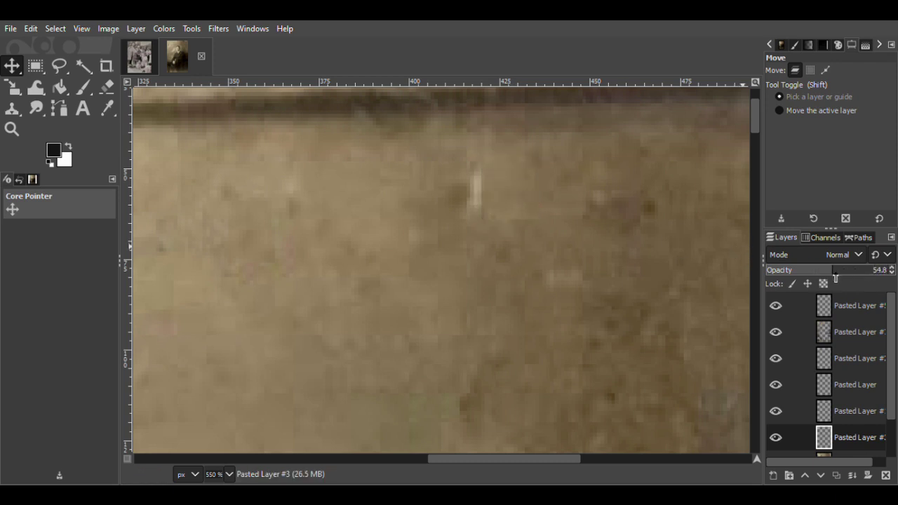
Place another copy of that patch directly below it and set its opacity to 24.7.
{"action": "key", "text": "shift+ctrl+d"}
{"action": "left_click_drag", "start_coordinate": [532, 189], "coordinate": [534, 246]}
{"action": "left_click_drag", "start_coordinate": [817, 274], "coordinate": [799, 275]}
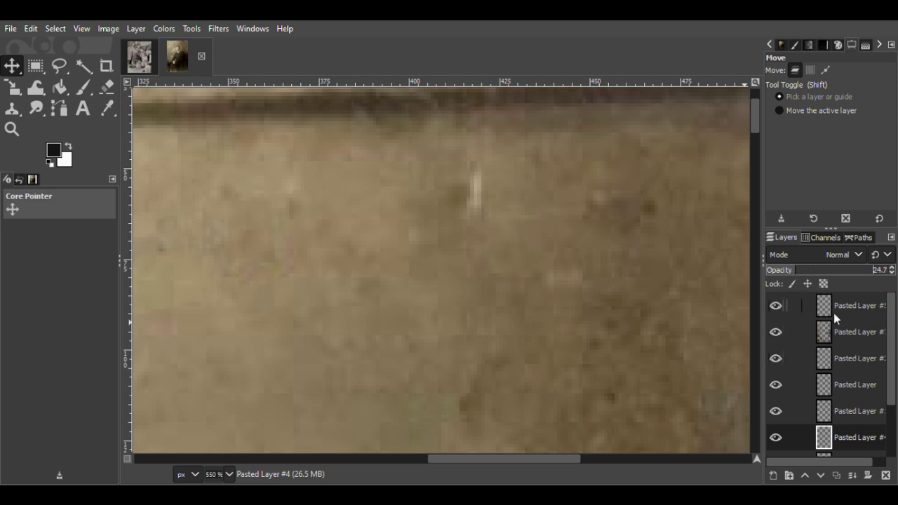
Merge the lower pasted patch layers down into Pasted Layer #3, leaving Pasted Layer #5 and Pasted Layer #7 separate.
{"action": "left_click", "coordinate": [845, 414]}
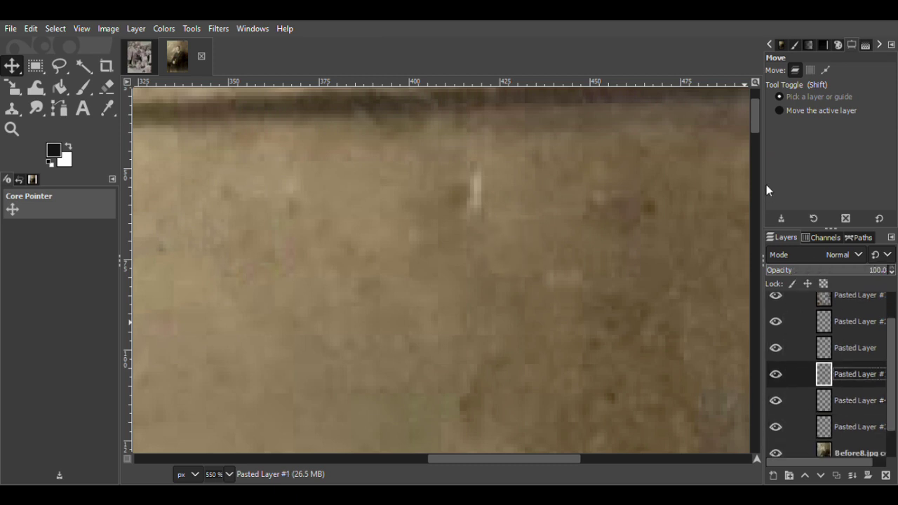
{"action": "scroll", "coordinate": [777, 367], "scroll_direction": "down", "scroll_amount": 2}
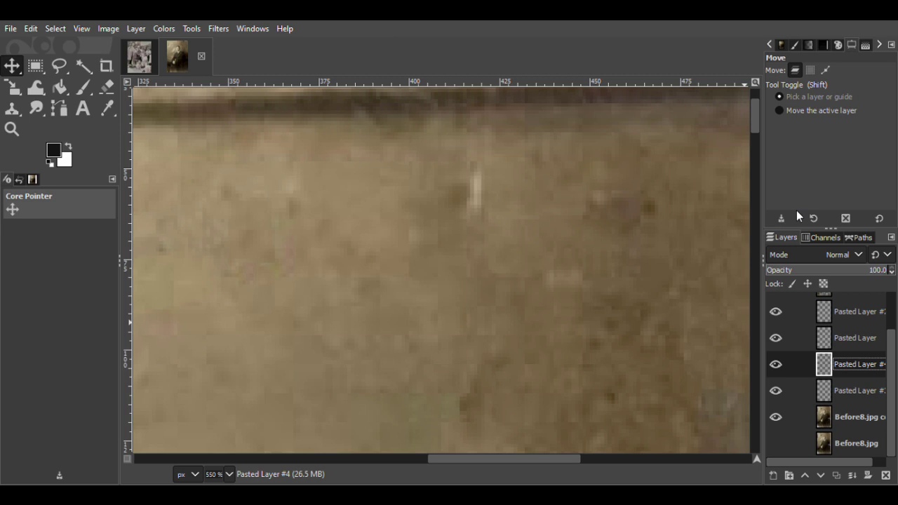
{"action": "key", "text": "Delete"}
{"action": "left_click", "coordinate": [776, 363]}
{"action": "left_click", "coordinate": [776, 364]}
{"action": "left_click", "coordinate": [785, 339]}
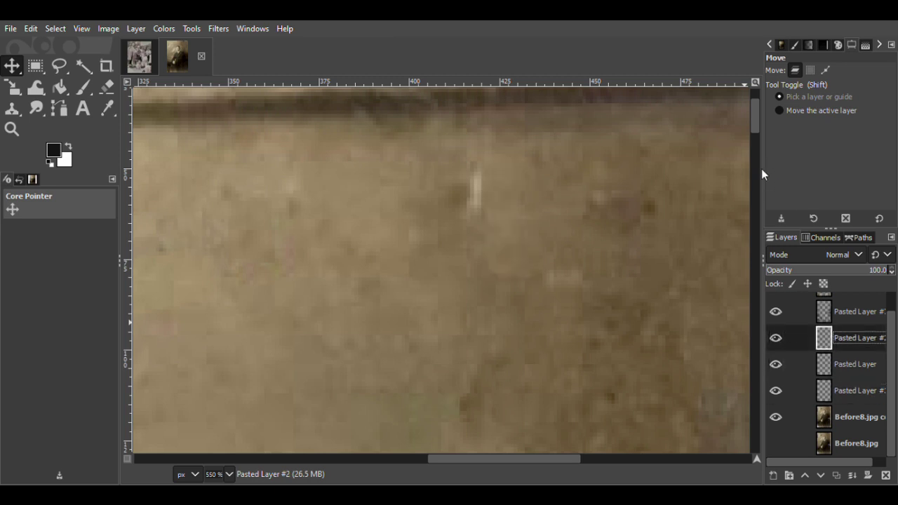
{"action": "left_click", "coordinate": [764, 171]}
{"action": "right_click", "coordinate": [843, 350]}
{"action": "left_click", "coordinate": [775, 175]}
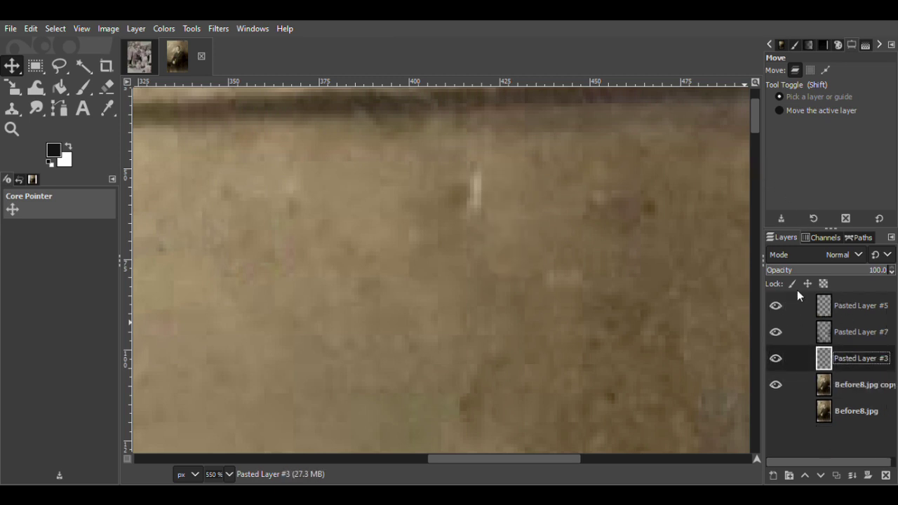
Copy a small freehand patch of Before8.jpg copy from right of the faint dark speck to a new layer with 67.2 opacity.
{"action": "left_click", "coordinate": [67, 73]}
{"action": "mouse_move", "coordinate": [329, 205]}
{"action": "left_mouse_down"}
{"action": "mouse_move", "coordinate": [318, 226]}
{"action": "mouse_move", "coordinate": [328, 205]}
{"action": "left_mouse_up"}
{"action": "key", "text": "Return"}
{"action": "left_click", "coordinate": [806, 383]}
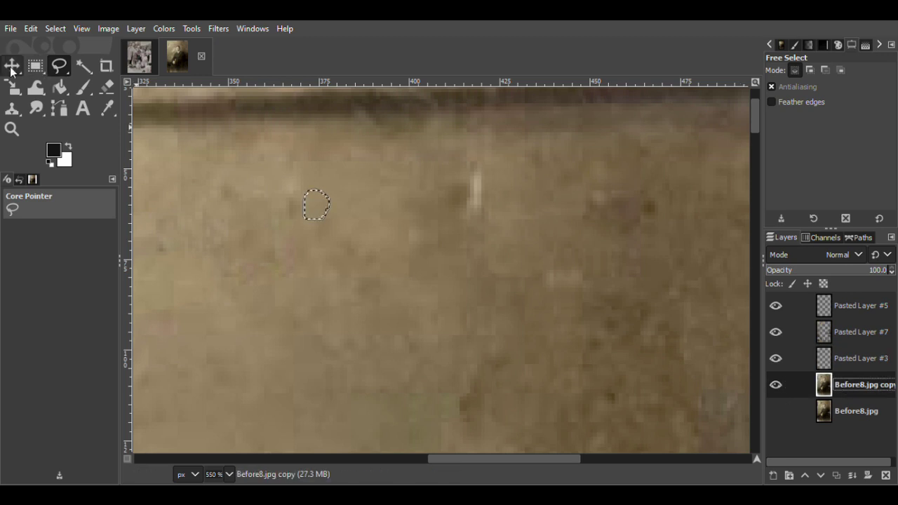
{"action": "left_click", "coordinate": [12, 66]}
{"action": "key", "text": "ctrl+shift+c"}
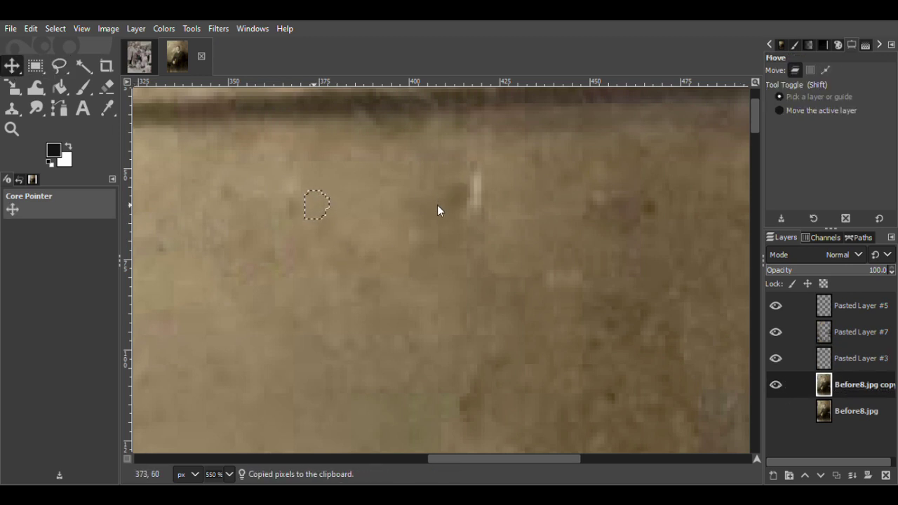
{"action": "key", "text": "ctrl+v"}
{"action": "key", "text": "ctrl+shift+n"}
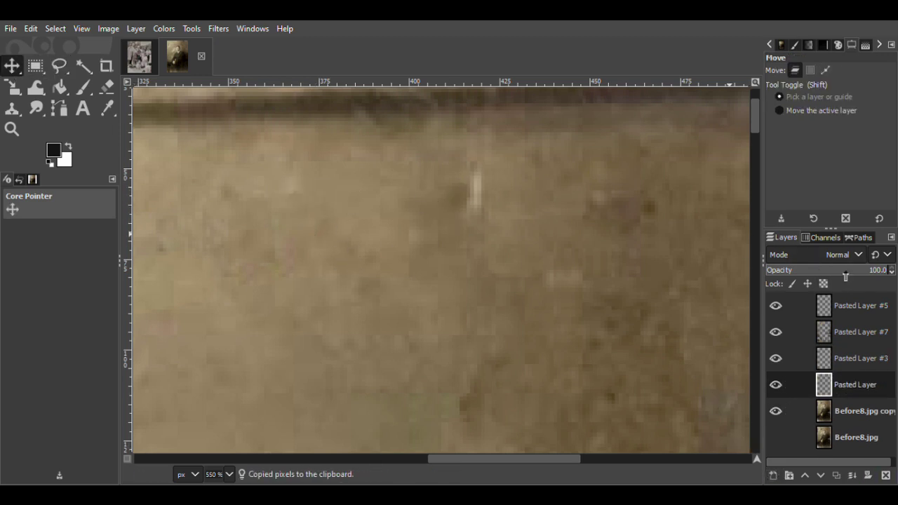
{"action": "left_click_drag", "start_coordinate": [845, 276], "coordinate": [850, 277]}
Duplicate the patch, set the copy's opacity to 49.5, and merge these patches and Pasted Layer #3 into Pasted Layer.
{"action": "key", "text": "ctrl+shift+d"}
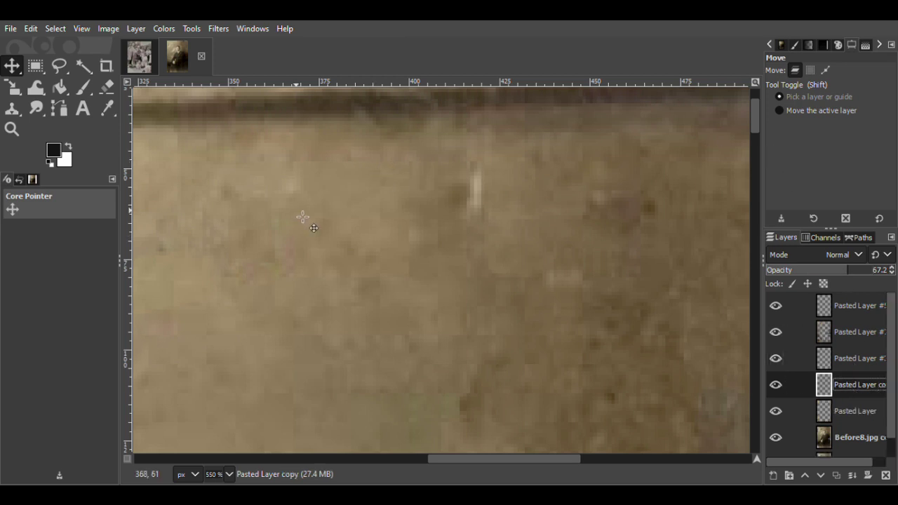
{"action": "right_click", "coordinate": [846, 383]}
{"action": "left_click", "coordinate": [784, 170]}
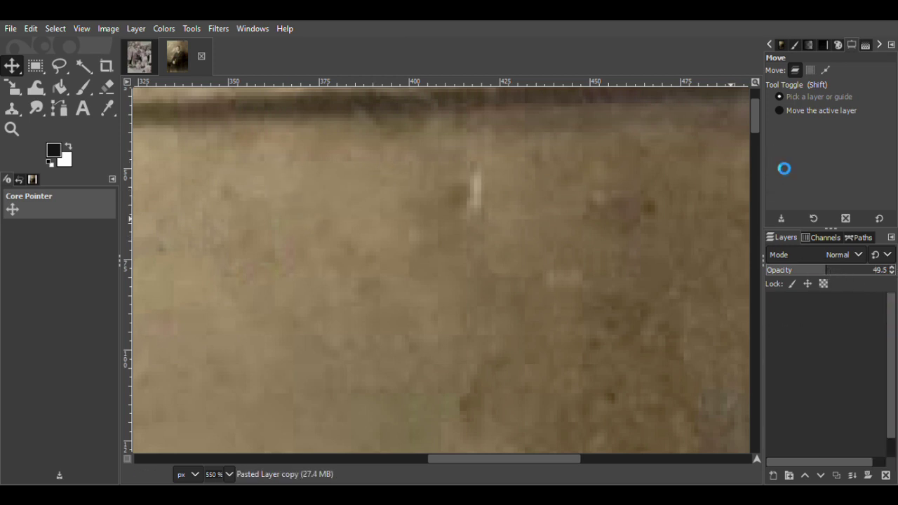
{"action": "right_click", "coordinate": [845, 360]}
{"action": "left_click", "coordinate": [782, 175]}
Hide Pasted Layer and cover the white streak with a freehand patch of Before8.jpg copy taken from its right side to a new layer.
{"action": "left_click", "coordinate": [59, 67]}
{"action": "mouse_move", "coordinate": [520, 165]}
{"action": "left_mouse_down"}
{"action": "mouse_move", "coordinate": [497, 177]}
{"action": "mouse_move", "coordinate": [518, 229]}
{"action": "mouse_move", "coordinate": [519, 165]}
{"action": "left_mouse_up"}
{"action": "left_click", "coordinate": [774, 359]}
{"action": "left_click", "coordinate": [775, 359]}
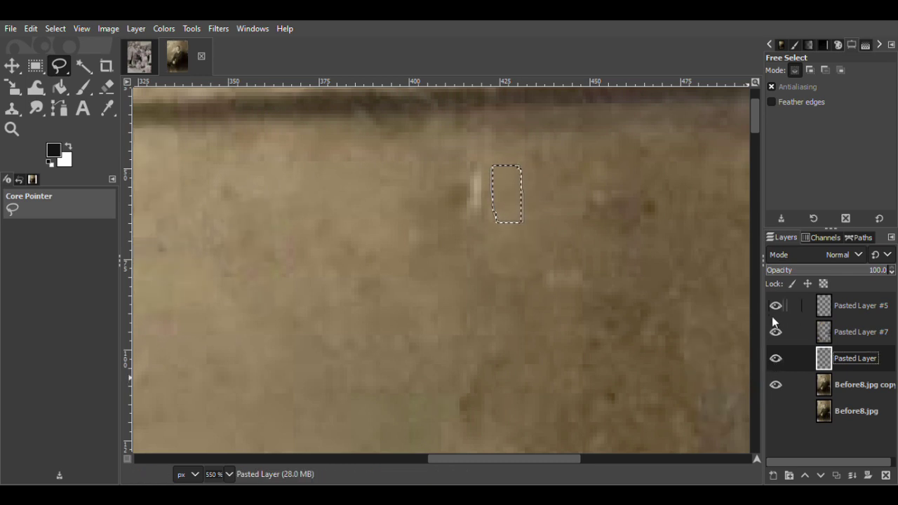
{"action": "left_click", "coordinate": [775, 358]}
{"action": "left_click", "coordinate": [856, 384]}
{"action": "key", "text": "ctrl+c"}
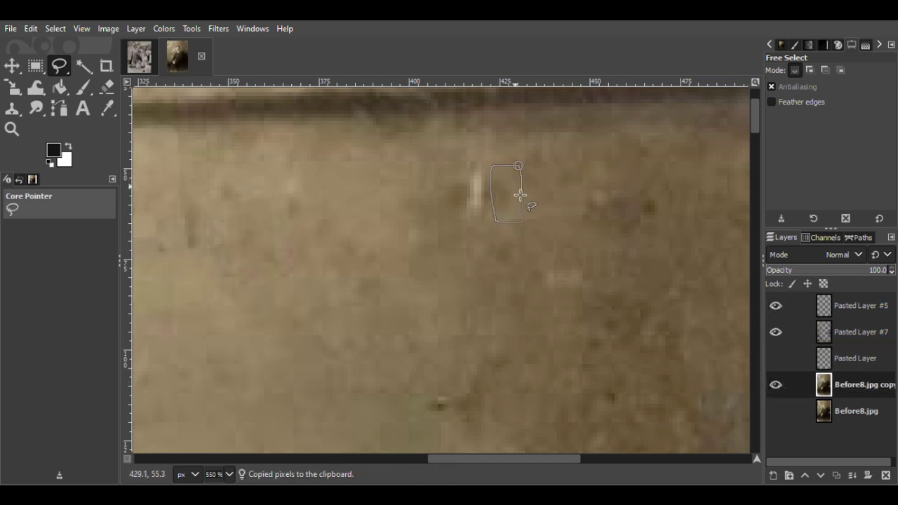
{"action": "key", "text": "ctrl+v"}
{"action": "key", "text": "ctrl+shift+n"}
{"action": "key", "text": "m"}
{"action": "left_click_drag", "start_coordinate": [525, 215], "coordinate": [502, 220]}
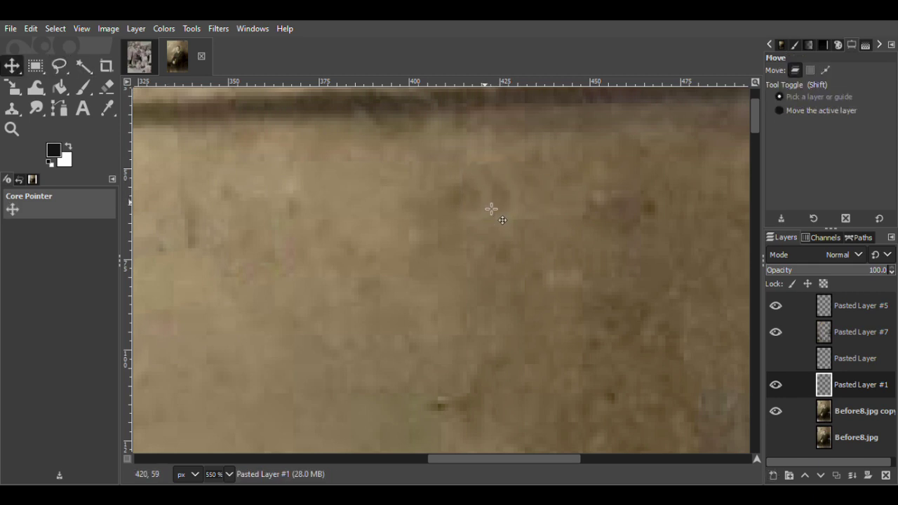
Switch to the Eraser for the streak patch and show Pasted Layer again above it.
{"action": "left_click", "coordinate": [107, 87]}
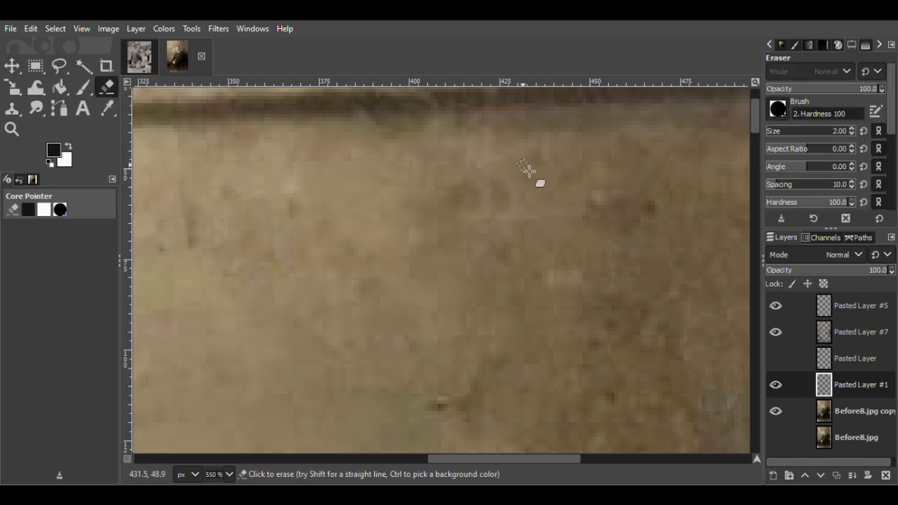
{"action": "left_click", "coordinate": [774, 386]}
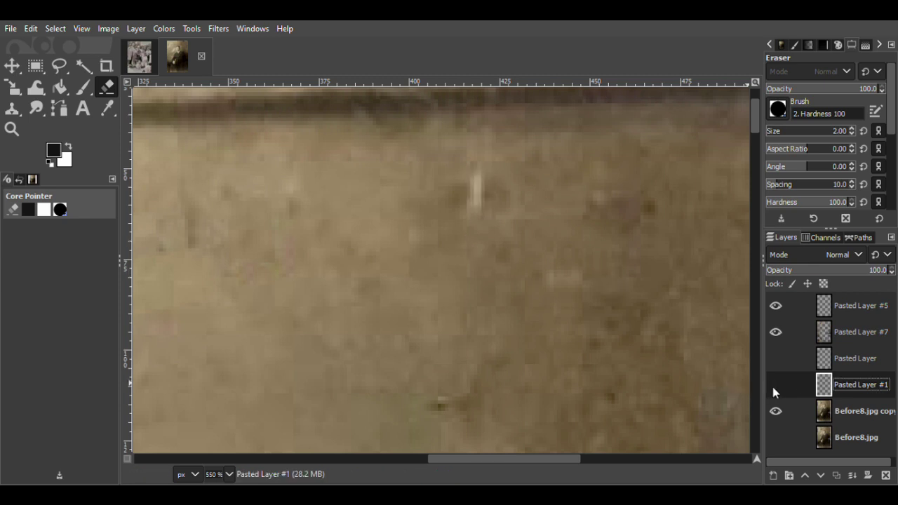
{"action": "left_click", "coordinate": [776, 358]}
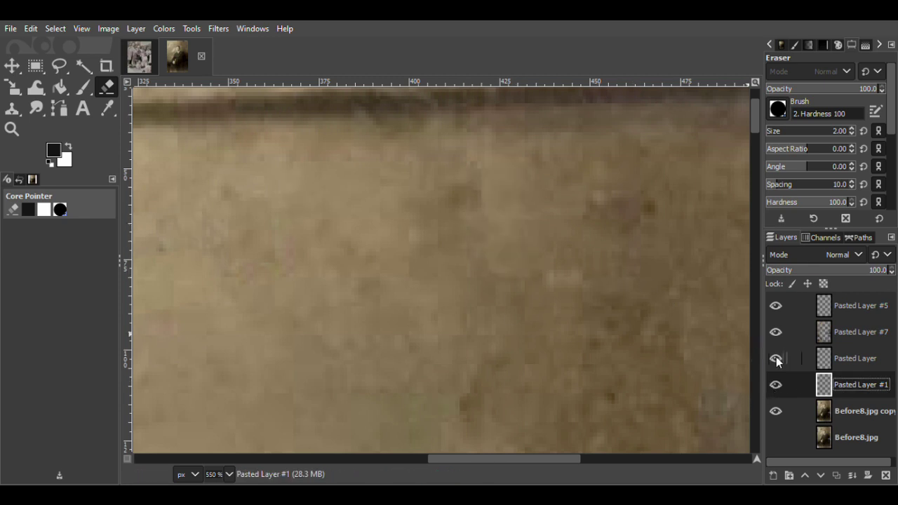
Copy a freehand patch from right of the covered streak to a new layer and move it left over the dark smudge.
{"action": "key", "text": "f"}
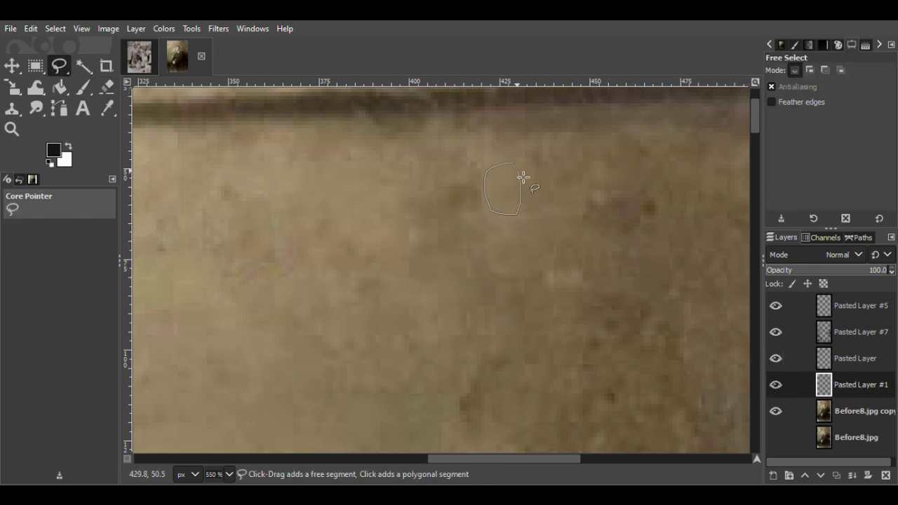
{"action": "key", "text": "Return"}
{"action": "left_click", "coordinate": [800, 359]}
{"action": "key", "text": "ctrl+c"}
{"action": "key", "text": "m"}
{"action": "key", "text": "ctrl+v"}
{"action": "left_click", "coordinate": [773, 476]}
{"action": "left_click_drag", "start_coordinate": [509, 202], "coordinate": [450, 245]}
Paste further copies of that patch as new layers and cover the remaining dark area left of the covered streak.
{"action": "key", "text": "ctrl+v"}
{"action": "left_click", "coordinate": [774, 476]}
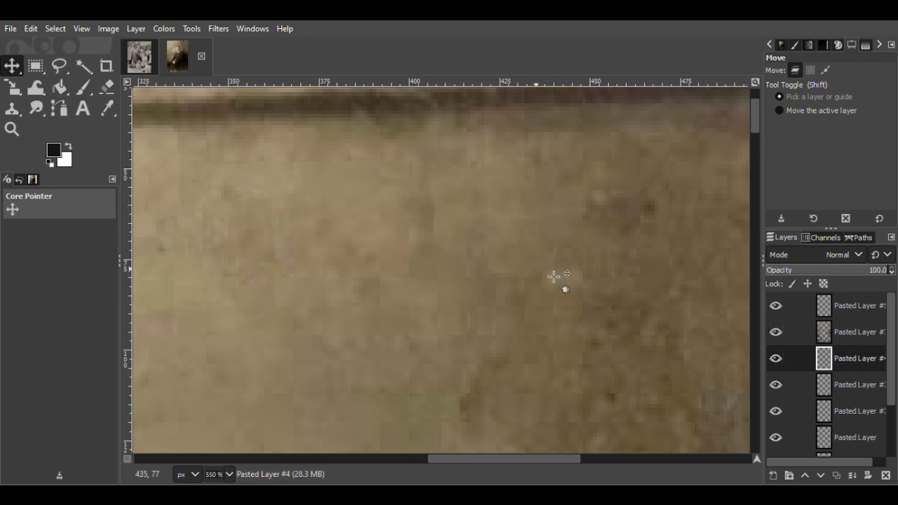
{"action": "key", "text": "ctrl+v"}
{"action": "key", "text": "ctrl+shift+n"}
{"action": "left_click_drag", "start_coordinate": [433, 242], "coordinate": [420, 226]}
Merge the pasted smudge patches and Pasted Layer down into Pasted Layer #1.
{"action": "right_click", "coordinate": [843, 353]}
{"action": "left_click", "coordinate": [824, 343]}
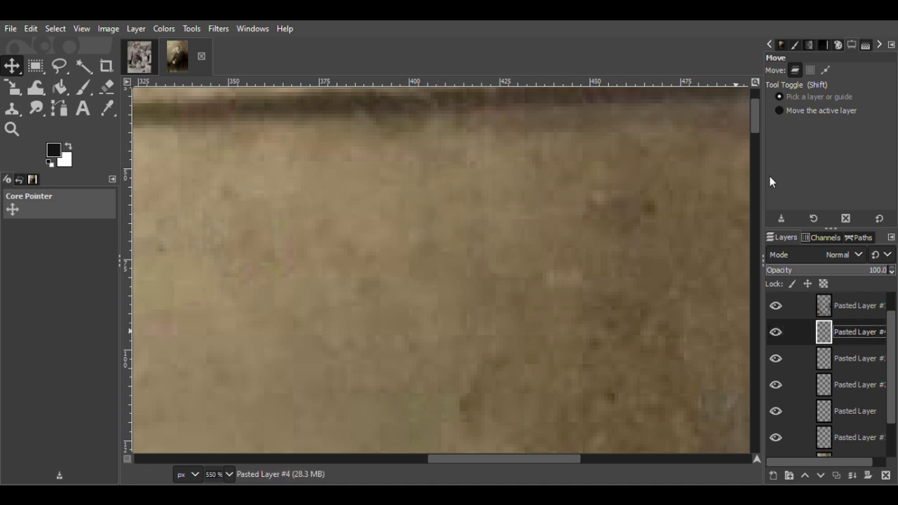
{"action": "key", "text": "ctrl+z"}
{"action": "key", "text": "ctrl+z"}
{"action": "key", "text": "ctrl+z"}
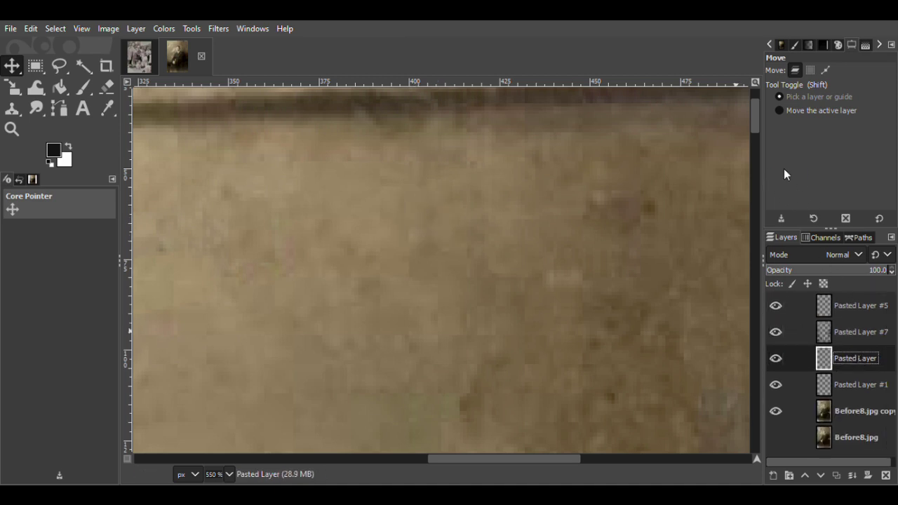
{"action": "key", "text": "ctrl+z"}
Copy a freehand patch of Before8.jpg copy from just below the pale speck right of centre to a new layer.
{"action": "key", "text": "f"}
{"action": "mouse_move", "coordinate": [581, 294]}
{"action": "left_mouse_down"}
{"action": "mouse_move", "coordinate": [536, 300]}
{"action": "mouse_move", "coordinate": [578, 325]}
{"action": "mouse_move", "coordinate": [580, 295]}
{"action": "left_mouse_up"}
{"action": "left_click", "coordinate": [844, 385]}
{"action": "left_click", "coordinate": [14, 70]}
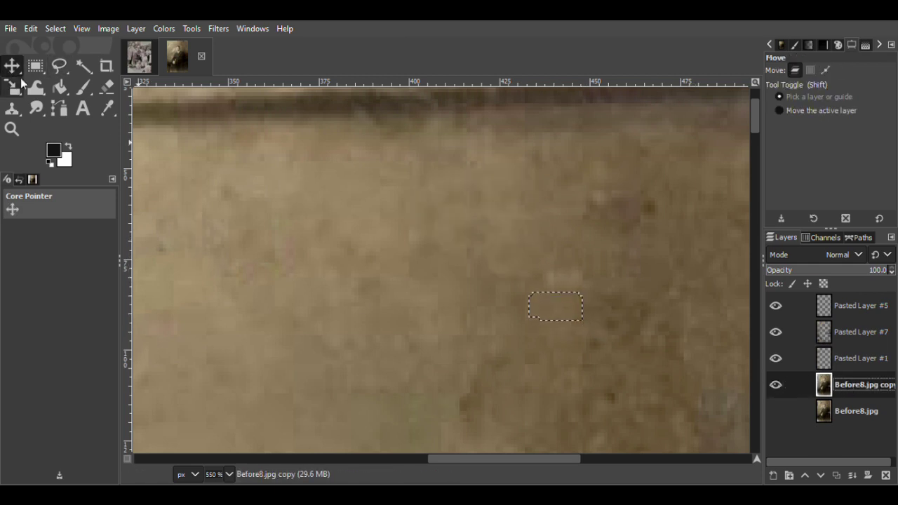
{"action": "key", "text": "ctrl+c"}
{"action": "key", "text": "ctrl+v"}
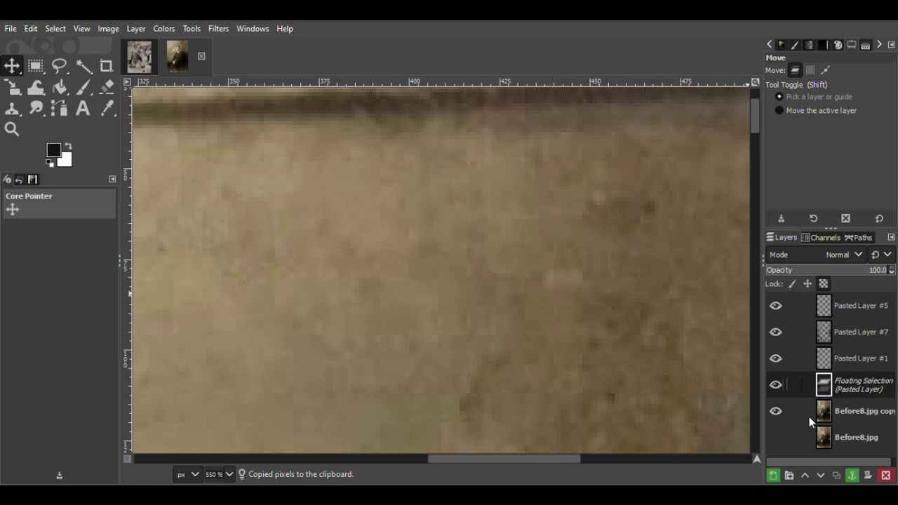
{"action": "key", "text": "ctrl+shift+n"}
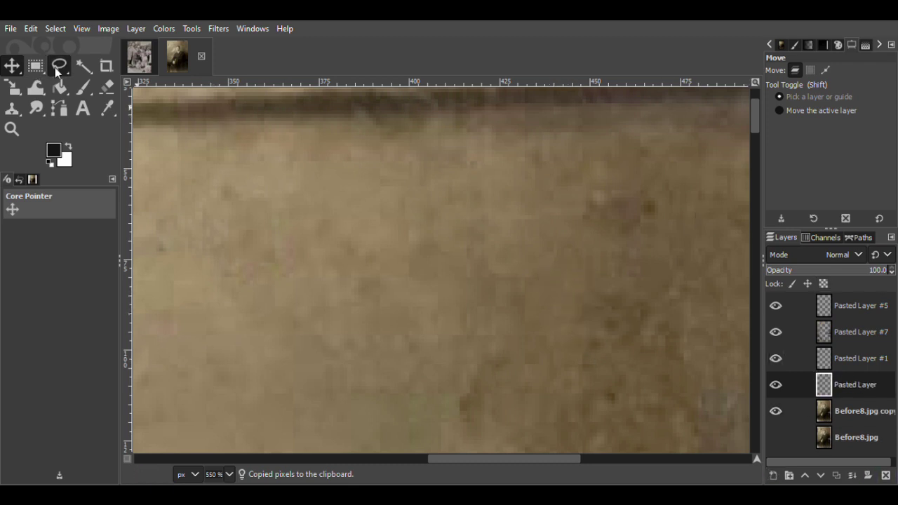
Cover the round dark speck near the upper right with a freehand patch of Before8.jpg copy taken from just above it.
{"action": "left_click", "coordinate": [59, 66]}
{"action": "scroll", "coordinate": [461, 458], "scroll_direction": "right", "scroll_amount": 2}
{"action": "mouse_move", "coordinate": [635, 164]}
{"action": "left_mouse_down"}
{"action": "mouse_move", "coordinate": [620, 192]}
{"action": "mouse_move", "coordinate": [653, 198]}
{"action": "mouse_move", "coordinate": [635, 164]}
{"action": "left_mouse_up"}
{"action": "left_click", "coordinate": [793, 411]}
{"action": "key", "text": "m"}
{"action": "key", "text": "ctrl+c"}
{"action": "key", "text": "ctrl+v"}
{"action": "left_click", "coordinate": [773, 475]}
{"action": "left_click_drag", "start_coordinate": [644, 177], "coordinate": [641, 200]}
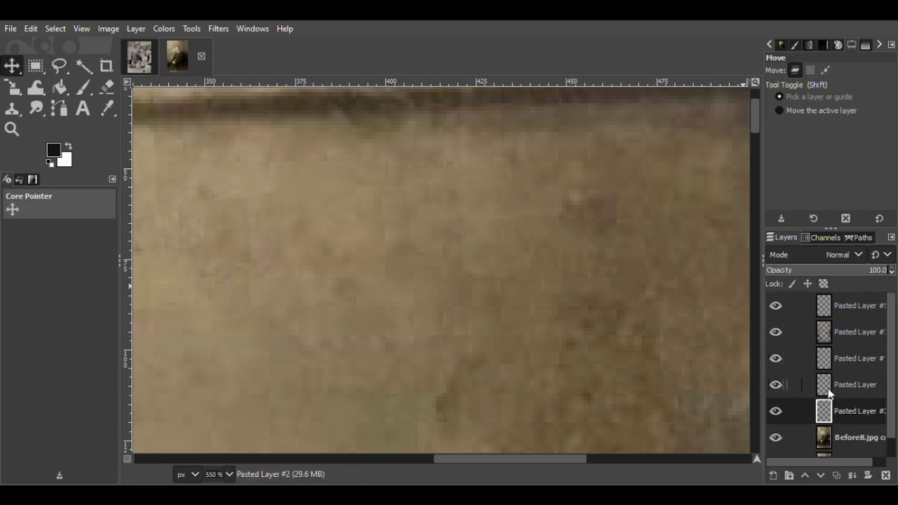
Place another copy of that patch over the mottled stain to its left and set its opacity to 51.1.
{"action": "key", "text": "ctrl+v"}
{"action": "left_click_drag", "start_coordinate": [635, 204], "coordinate": [594, 208]}
{"action": "left_click", "coordinate": [852, 476]}
{"action": "key", "text": "ctrl+v"}
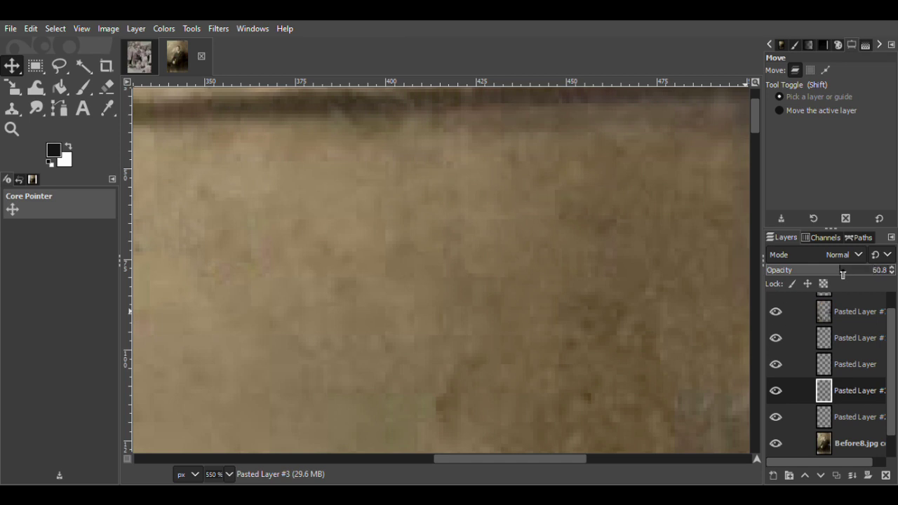
{"action": "key", "text": "shift+e"}
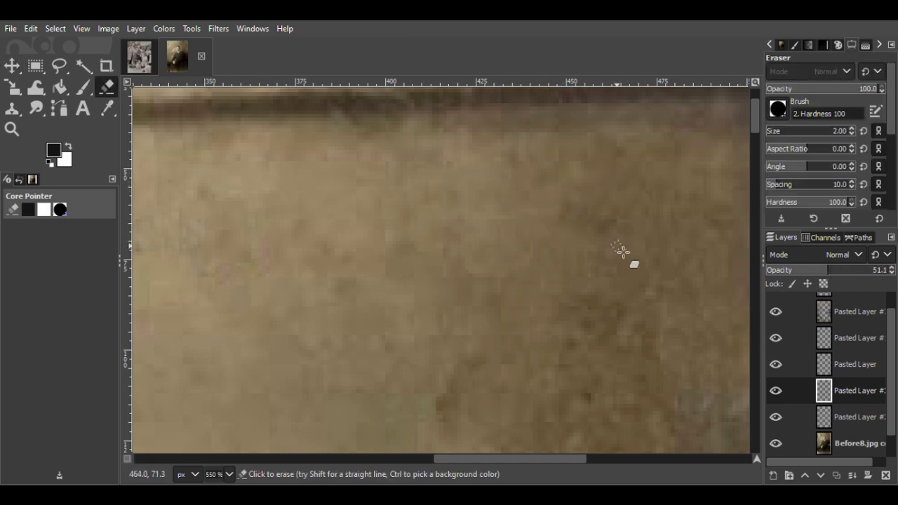
Merge the new patches and Pasted Layer #1 down into Pasted Layer #2 and check it by toggling its visibility.
{"action": "right_click", "coordinate": [843, 369]}
{"action": "left_click", "coordinate": [785, 154]}
{"action": "right_click", "coordinate": [840, 345]}
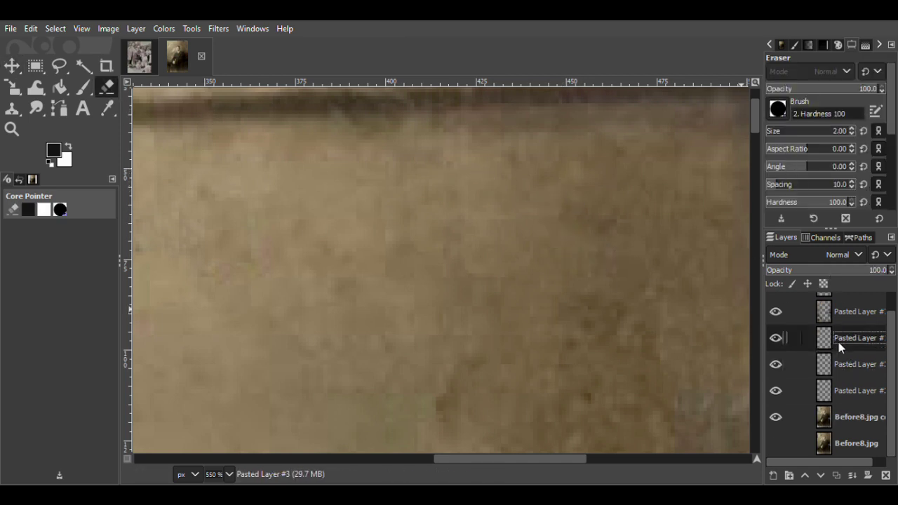
{"action": "left_click", "coordinate": [778, 164]}
{"action": "left_click", "coordinate": [777, 177]}
{"action": "key", "text": "ctrl+z"}
{"action": "right_click", "coordinate": [846, 360]}
{"action": "left_click", "coordinate": [783, 163]}
{"action": "left_click", "coordinate": [778, 358]}
{"action": "left_click", "coordinate": [778, 358]}
{"action": "scroll", "coordinate": [438, 271], "scroll_direction": "down", "scroll_amount": 2}
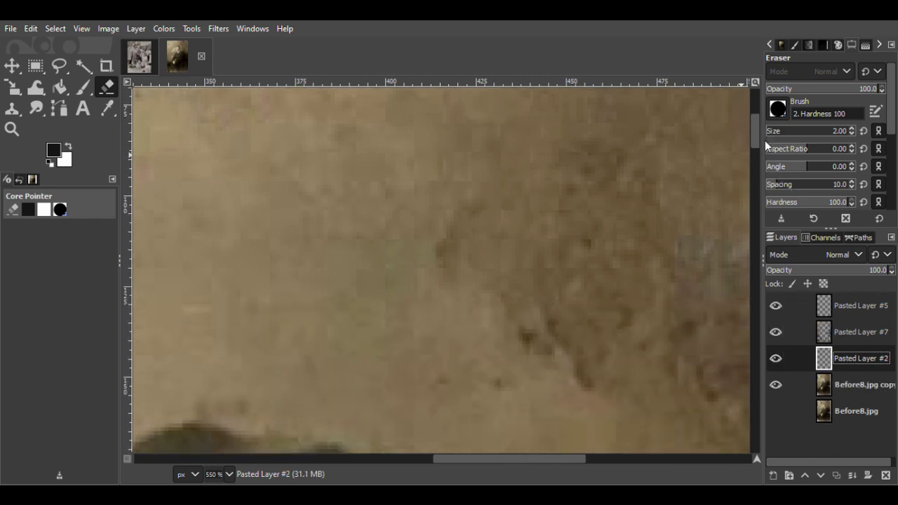
{"action": "key", "text": "f"}
{"action": "mouse_move", "coordinate": [424, 223]}
{"action": "left_mouse_down"}
{"action": "mouse_move", "coordinate": [437, 242]}
{"action": "mouse_move", "coordinate": [424, 218]}
{"action": "left_mouse_up"}
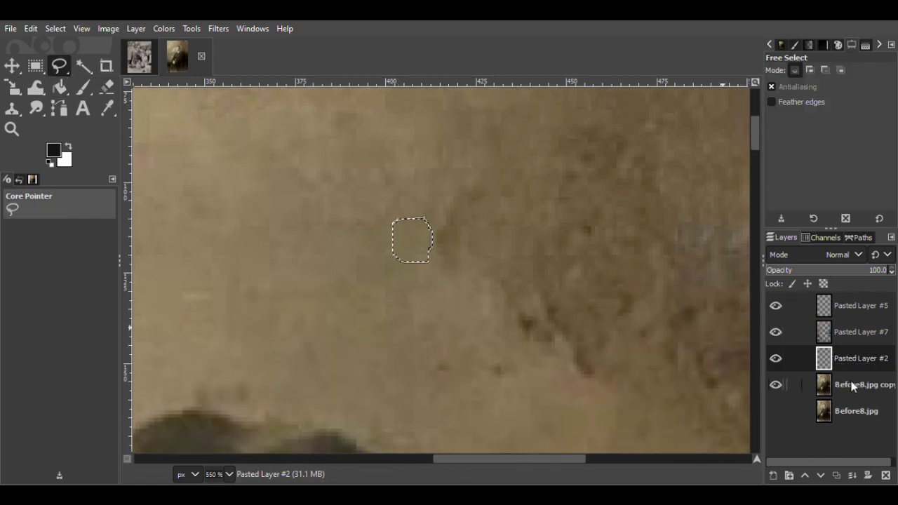
{"action": "left_click", "coordinate": [852, 385]}
{"action": "key", "text": "ctrl+z"}
Copy a freehand patch of Before8.jpg copy from above the dark smudge to a new layer and move it down over the smudge.
{"action": "mouse_move", "coordinate": [427, 173]}
{"action": "left_mouse_down"}
{"action": "mouse_move", "coordinate": [428, 221]}
{"action": "mouse_move", "coordinate": [427, 172]}
{"action": "left_mouse_up"}
{"action": "left_click", "coordinate": [776, 384]}
{"action": "left_click", "coordinate": [776, 384]}
{"action": "key", "text": "m"}
{"action": "key", "text": "ctrl+shift+c"}
{"action": "key", "text": "ctrl+v"}
{"action": "key", "text": "shift+ctrl+n"}
{"action": "left_click_drag", "start_coordinate": [427, 193], "coordinate": [446, 239]}
Duplicate the smudge patch three times and spread the copies up and right along the edge of the dark area.
{"action": "key", "text": "ctrl+shift+d"}
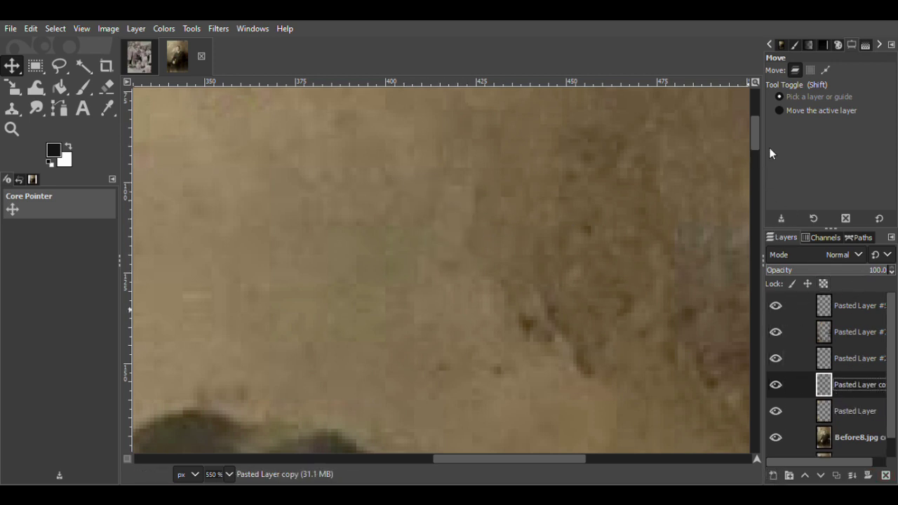
{"action": "key", "text": "ctrl+shift+d"}
{"action": "left_click_drag", "start_coordinate": [470, 208], "coordinate": [482, 204]}
{"action": "key", "text": "ctrl+shift+d"}
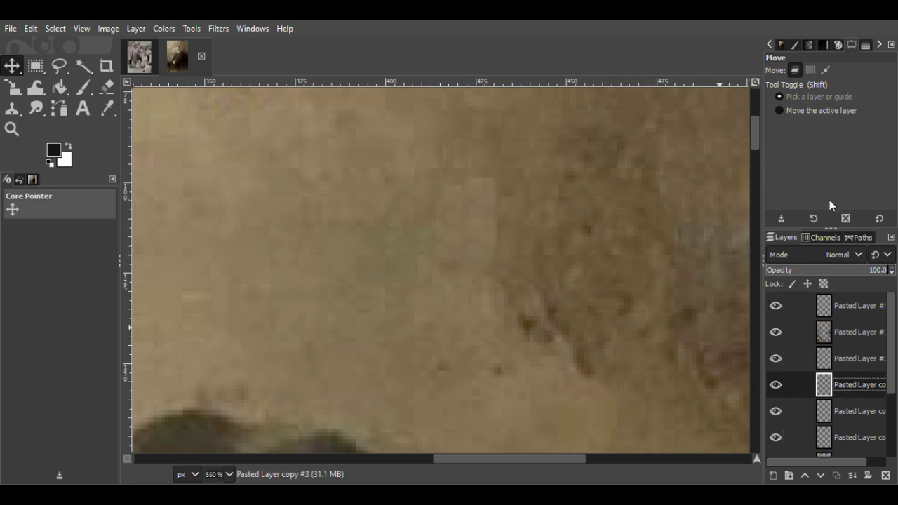
Merge the duplicated patches down into Pasted Layer and set its opacity to 51.3.
{"action": "key", "text": "ctrl+shift+m"}
{"action": "key", "text": "ctrl+shift+m"}
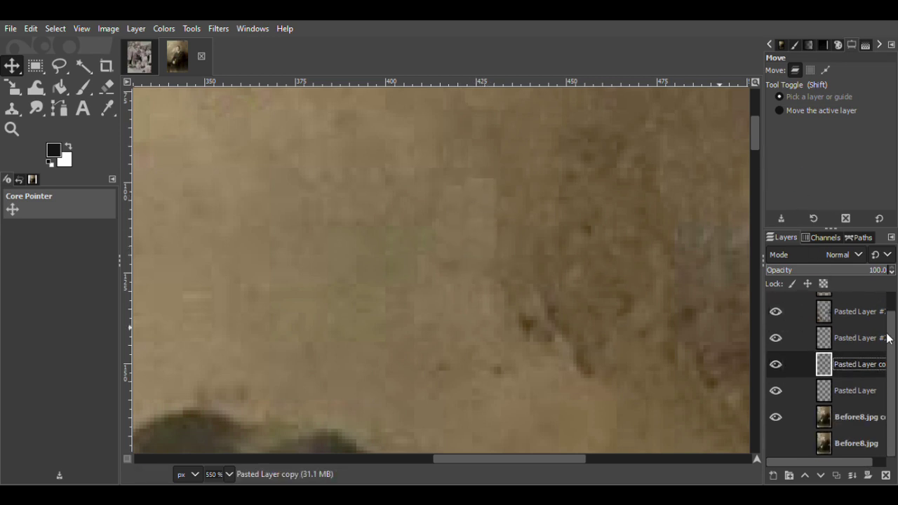
{"action": "key", "text": "ctrl+z"}
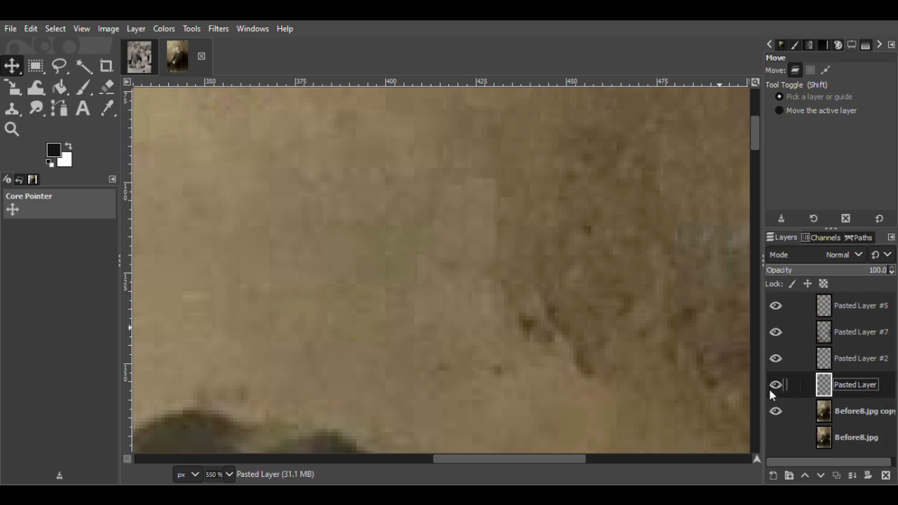
{"action": "left_click_drag", "start_coordinate": [871, 274], "coordinate": [857, 273]}
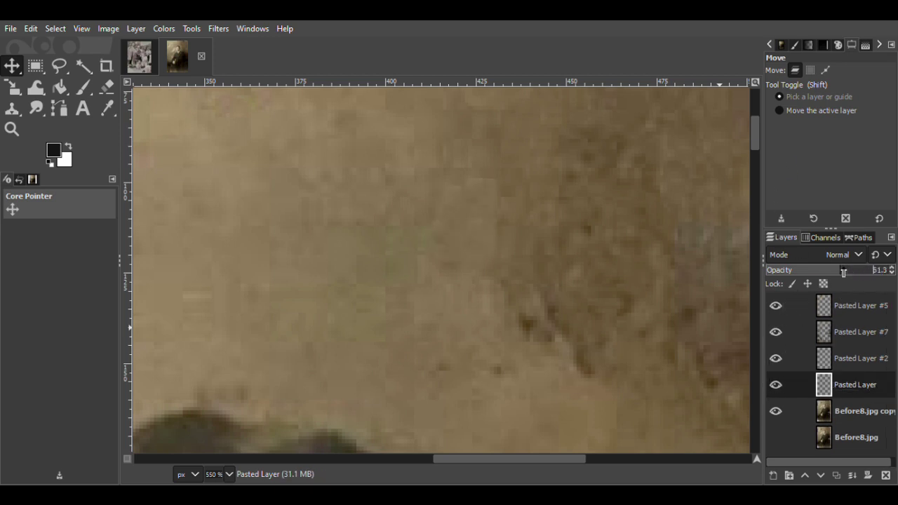
Cover the dark speck below the diagonal crease with a nearby freehand patch of Before8.jpg copy on a new layer atop the stack.
{"action": "key", "text": "f"}
{"action": "mouse_move", "coordinate": [509, 388]}
{"action": "left_mouse_down"}
{"action": "mouse_move", "coordinate": [521, 395]}
{"action": "mouse_move", "coordinate": [515, 389]}
{"action": "left_mouse_up"}
{"action": "left_click", "coordinate": [850, 415]}
{"action": "key", "text": "m"}
{"action": "key", "text": "ctrl+c"}
{"action": "key", "text": "ctrl+v"}
{"action": "left_click", "coordinate": [773, 475]}
{"action": "left_click_drag", "start_coordinate": [821, 416], "coordinate": [834, 300]}
{"action": "left_click_drag", "start_coordinate": [515, 381], "coordinate": [521, 379]}
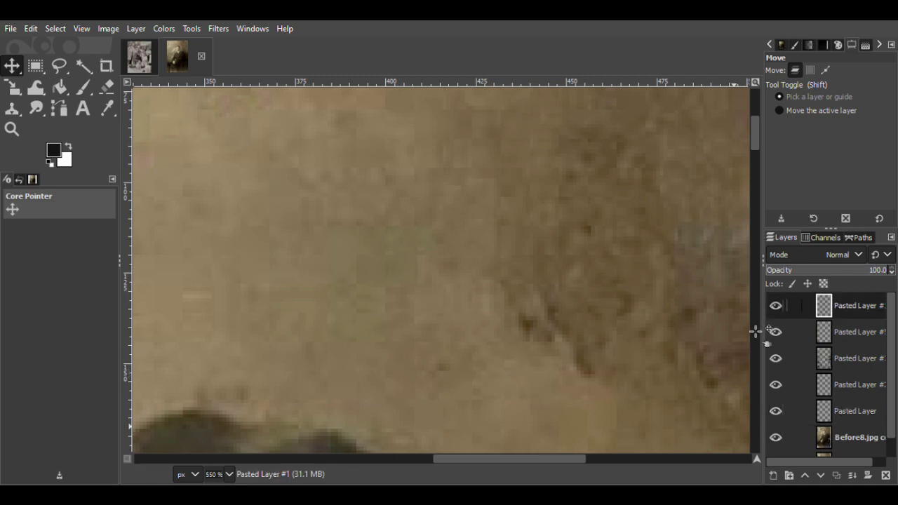
Cover the faint speck below the diagonal crease with a nearby freehand patch of Before8.jpg copy on a new layer.
{"action": "left_click", "coordinate": [60, 67]}
{"action": "key", "text": "End"}
{"action": "mouse_move", "coordinate": [458, 344]}
{"action": "left_mouse_down"}
{"action": "mouse_move", "coordinate": [465, 363]}
{"action": "mouse_move", "coordinate": [435, 354]}
{"action": "left_mouse_up"}
{"action": "key", "text": "Return"}
{"action": "key", "text": "ctrl+c"}
{"action": "key", "text": "m"}
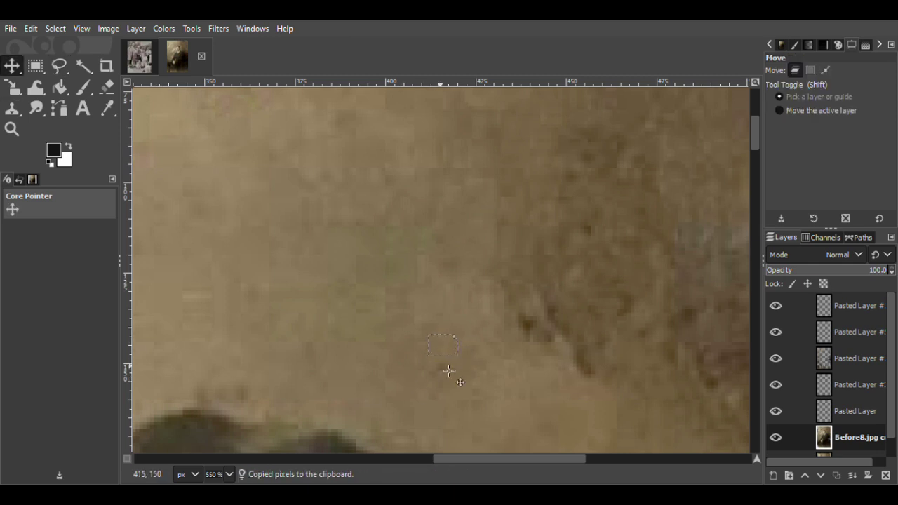
{"action": "key", "text": "ctrl+v"}
{"action": "key", "text": "shift+ctrl+n"}
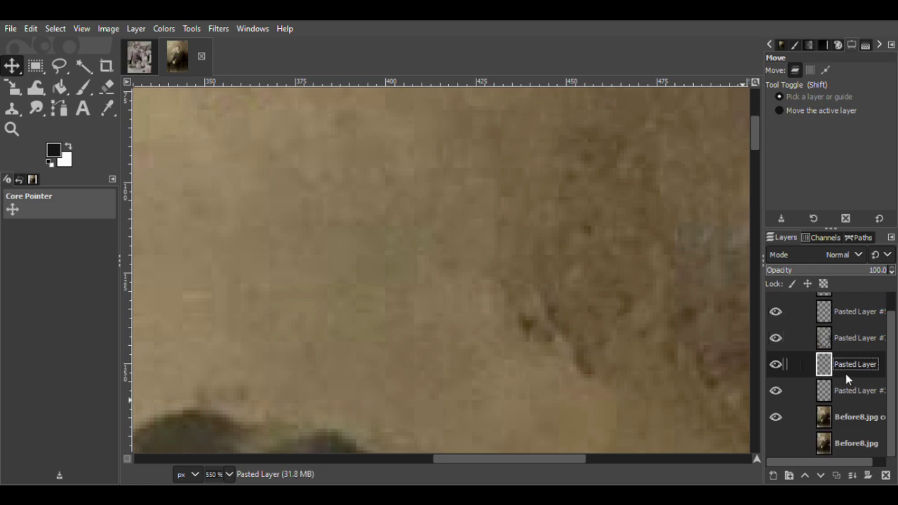
Cover the dark mark at the crease's upper left with an oval freehand patch of Before8.jpg copy taken just beside it.
{"action": "key", "text": "f"}
{"action": "left_click", "coordinate": [515, 320]}
{"action": "key", "text": "Return"}
{"action": "left_click", "coordinate": [886, 384]}
{"action": "key", "text": "m"}
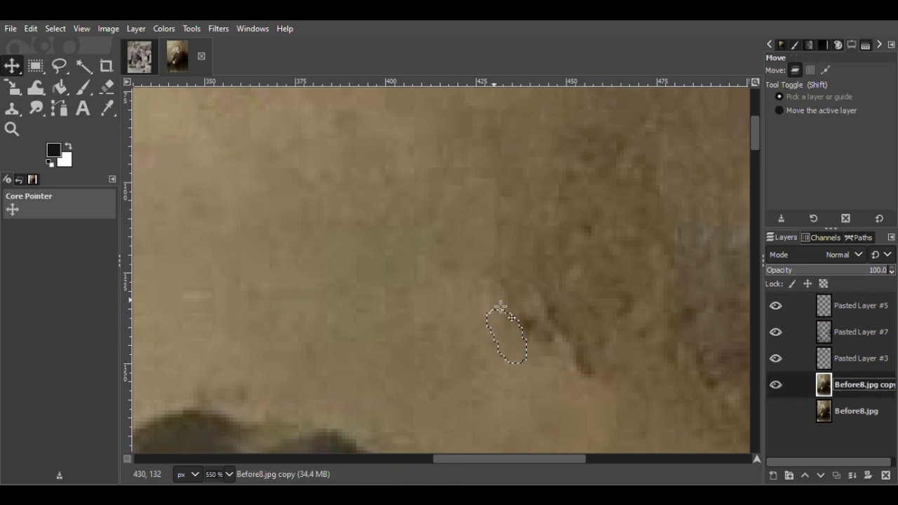
{"action": "key", "text": "ctrl+c"}
{"action": "key", "text": "ctrl+v"}
{"action": "key", "text": "shift+ctrl+n"}
{"action": "left_click_drag", "start_coordinate": [517, 343], "coordinate": [538, 354]}
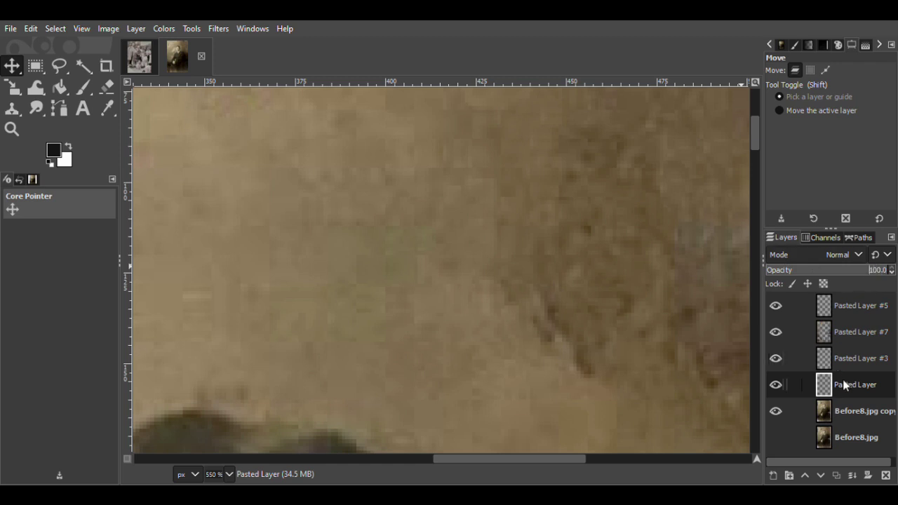
Cover the crease's lower dark end with a freehand patch copied from just below it onto a new layer at 78 opacity.
{"action": "left_click", "coordinate": [799, 412]}
{"action": "key", "text": "f"}
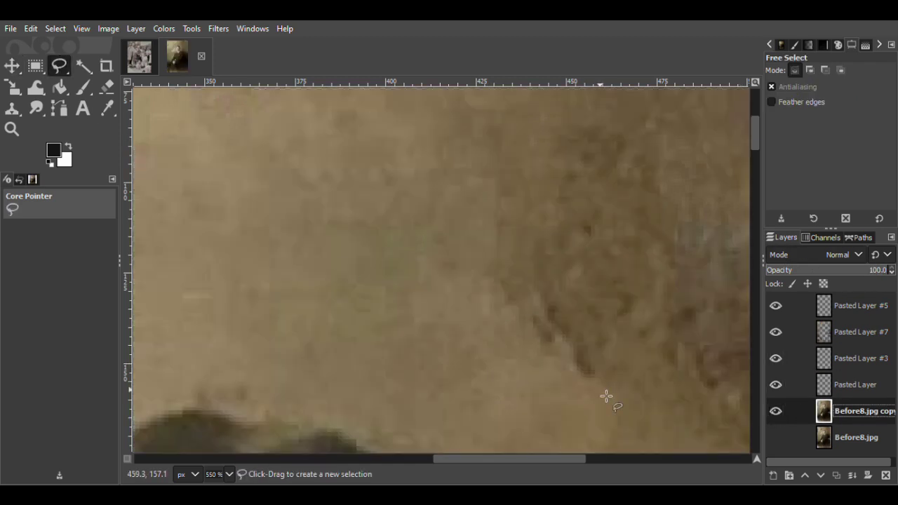
{"action": "mouse_move", "coordinate": [595, 382]}
{"action": "left_mouse_down"}
{"action": "mouse_move", "coordinate": [556, 399]}
{"action": "mouse_move", "coordinate": [607, 405]}
{"action": "mouse_move", "coordinate": [594, 381]}
{"action": "left_mouse_up"}
{"action": "key", "text": "m"}
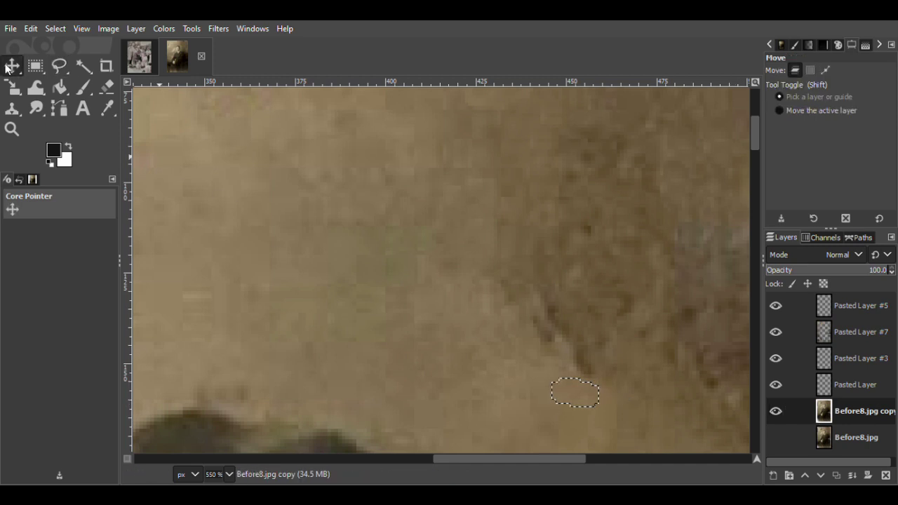
{"action": "key", "text": "ctrl+shift+c"}
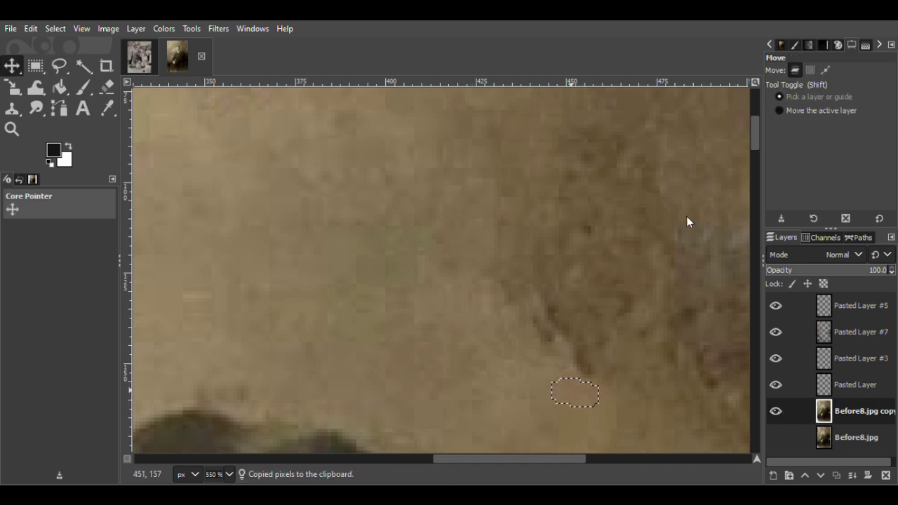
{"action": "key", "text": "ctrl+v"}
{"action": "left_click", "coordinate": [774, 477]}
{"action": "mouse_move", "coordinate": [584, 401]}
{"action": "left_mouse_down"}
{"action": "mouse_move", "coordinate": [592, 373]}
{"action": "mouse_move", "coordinate": [597, 379]}
{"action": "left_mouse_up"}
{"action": "left_click", "coordinate": [864, 271]}
{"action": "left_click_drag", "start_coordinate": [592, 426], "coordinate": [607, 378]}
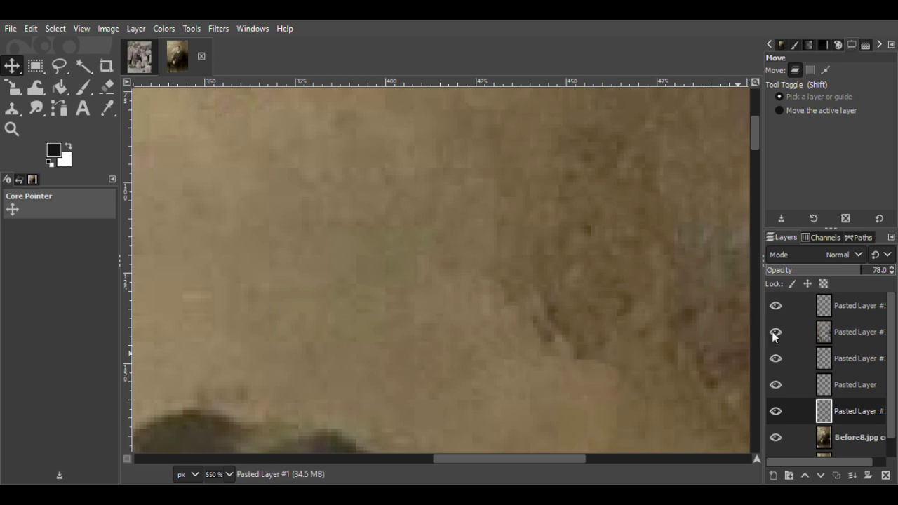
Blend a second copy of the patch over the crease's lower end at 43 opacity and merge it down.
{"action": "key", "text": "shift+ctrl+d"}
{"action": "left_click_drag", "start_coordinate": [626, 433], "coordinate": [602, 358]}
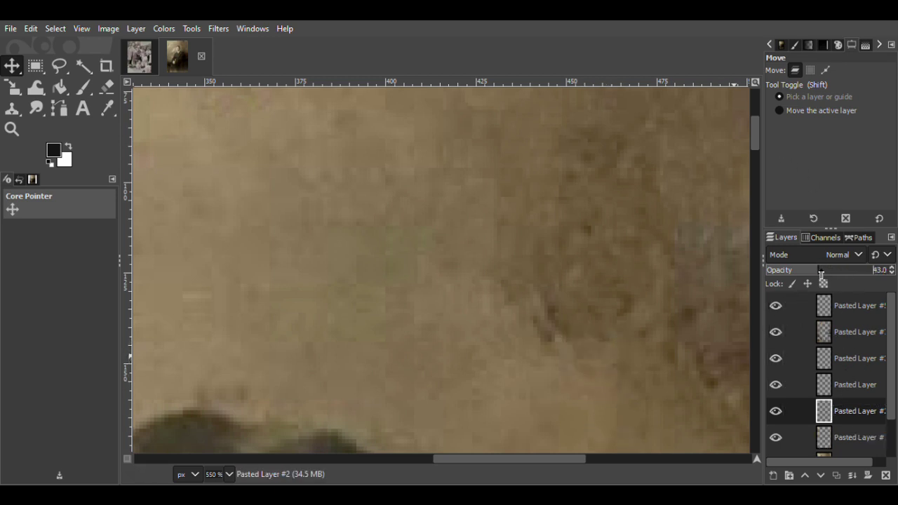
{"action": "key", "text": "ctrl+e"}
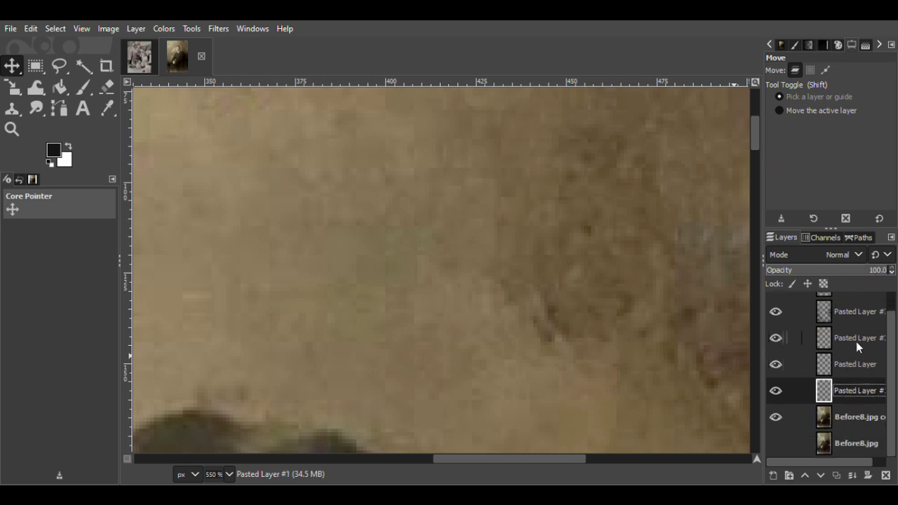
Merge the small crease patches down into Pasted Layer #1 and save the image.
{"action": "left_click", "coordinate": [856, 341]}
{"action": "key", "text": "ctrl+e"}
{"action": "key", "text": "ctrl+e"}
{"action": "left_click", "coordinate": [771, 362]}
{"action": "left_click", "coordinate": [771, 362]}
{"action": "left_click", "coordinate": [12, 128]}
{"action": "key", "text": "ctrl+s"}
Select a narrow vertical freehand strip above and left of the crease, with Before8.jpg copy as the active layer.
{"action": "triple_click", "coordinate": [580, 179]}
{"action": "triple_click", "coordinate": [580, 179]}
{"action": "left_click", "coordinate": [847, 92]}
{"action": "triple_click", "coordinate": [593, 179]}
{"action": "left_click", "coordinate": [517, 237]}
{"action": "left_click", "coordinate": [521, 197]}
{"action": "left_click", "coordinate": [435, 250]}
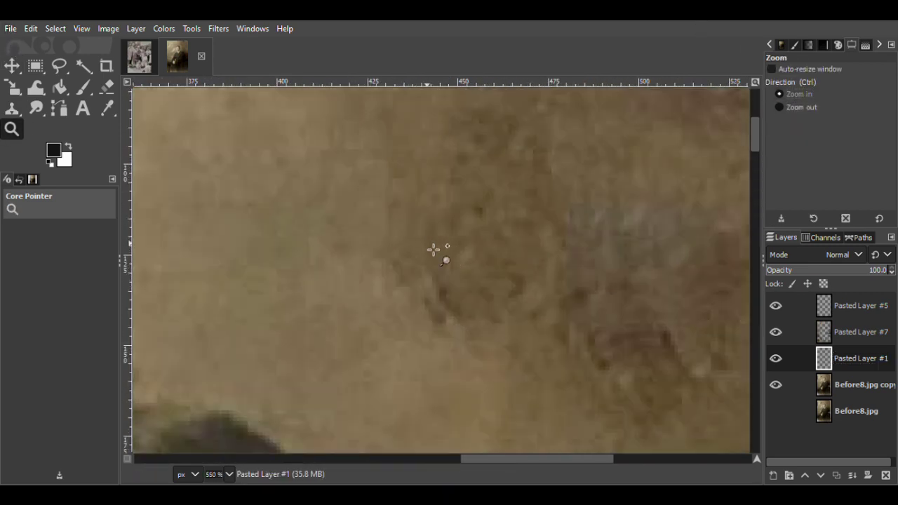
{"action": "left_click", "coordinate": [434, 252]}
{"action": "key", "text": "f"}
{"action": "left_click", "coordinate": [775, 385]}
{"action": "left_click", "coordinate": [775, 385]}
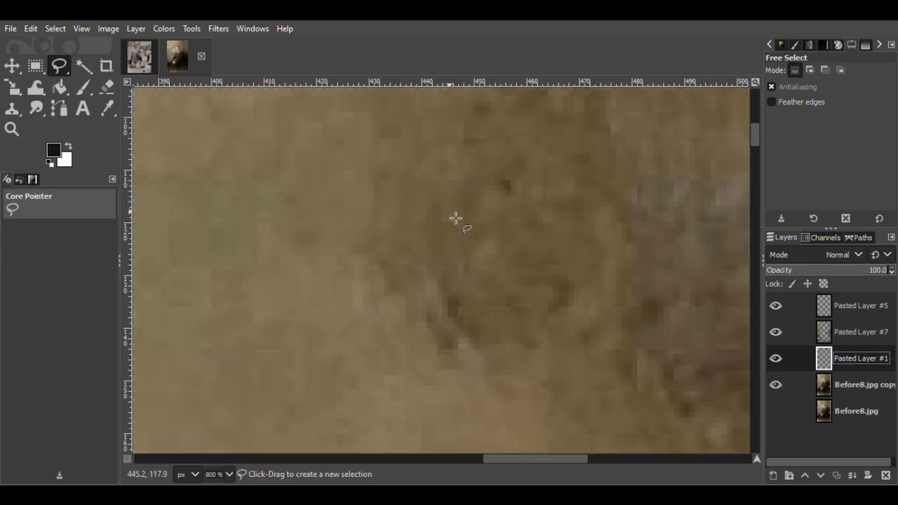
{"action": "left_click_drag", "start_coordinate": [366, 174], "coordinate": [347, 256]}
{"action": "key", "text": "Return"}
{"action": "left_click", "coordinate": [852, 384]}
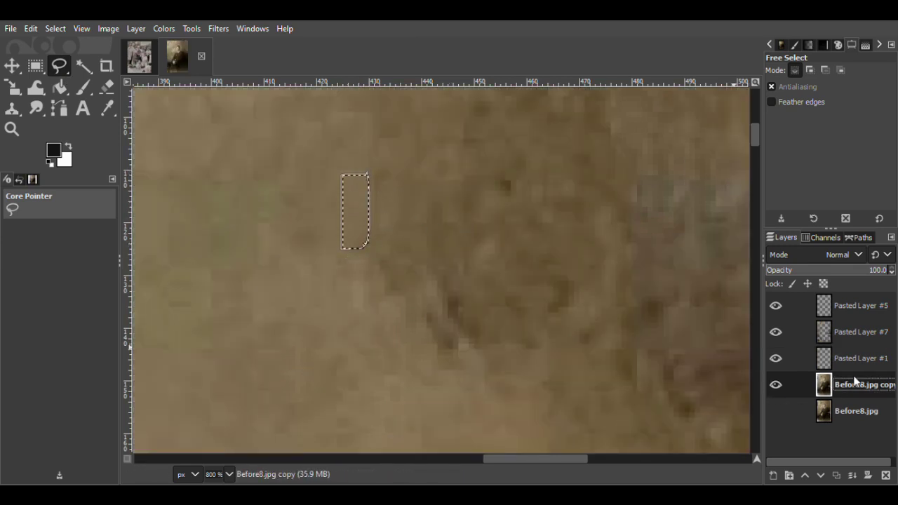
{"action": "key", "text": "m"}
{"action": "key", "text": "ctrl+c"}
{"action": "key", "text": "ctrl+v"}
{"action": "left_click", "coordinate": [773, 476]}
{"action": "left_click_drag", "start_coordinate": [359, 211], "coordinate": [383, 228]}
{"action": "key", "text": "ctrl+z"}
{"action": "key", "text": "ctrl+z"}
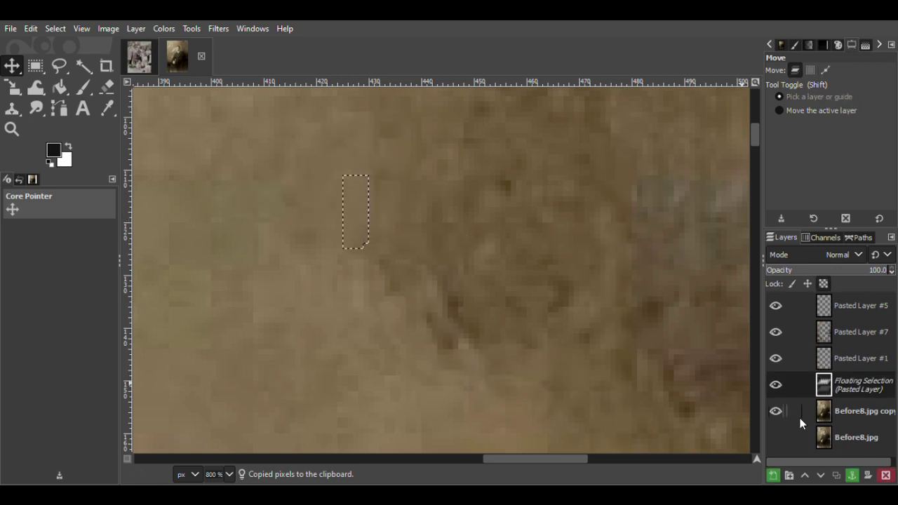
{"action": "key", "text": "ctrl+h"}
{"action": "left_click", "coordinate": [775, 383]}
{"action": "left_click", "coordinate": [775, 383]}
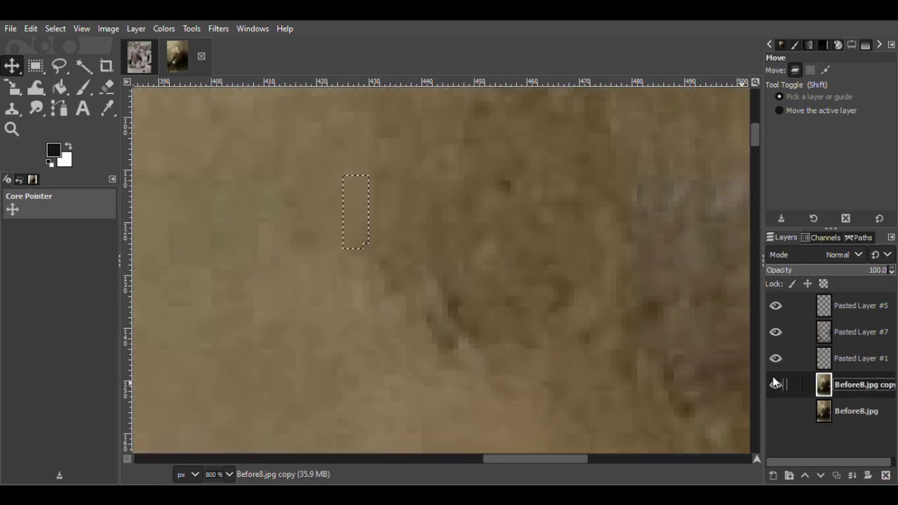
Copy the visible pixels of the selected strip to a new layer and move it right to the dark area's edge.
{"action": "key", "text": "ctrl+shift+c"}
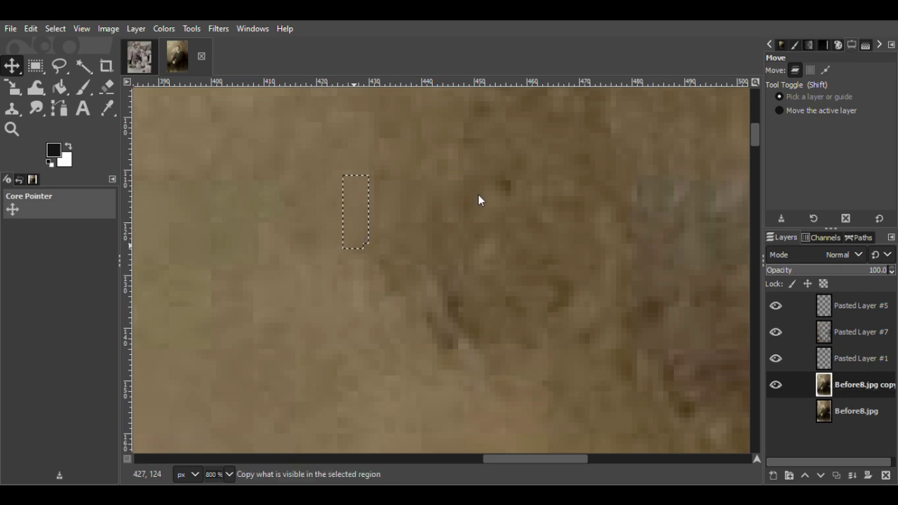
{"action": "key", "text": "ctrl+v"}
{"action": "key", "text": "ctrl+shift+n"}
{"action": "mouse_move", "coordinate": [381, 257]}
{"action": "left_mouse_down"}
{"action": "mouse_move", "coordinate": [376, 248]}
{"action": "mouse_move", "coordinate": [396, 261]}
{"action": "left_mouse_up"}
{"action": "left_click", "coordinate": [774, 386], "text": "shift"}
{"action": "left_click", "coordinate": [774, 388], "text": "shift"}
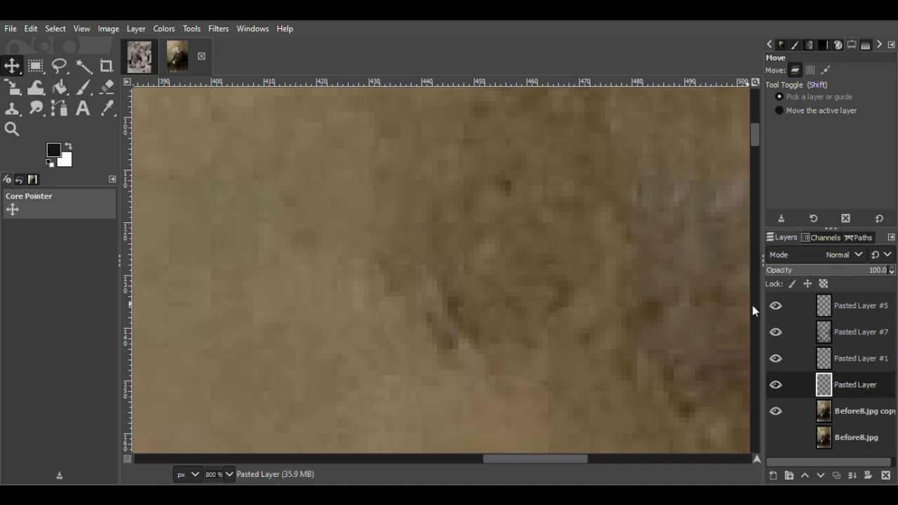
Widen the strip patch with a duplicate placed beside it and merge both into Pasted Layer.
{"action": "key", "text": "ctrl+shift+d"}
{"action": "mouse_move", "coordinate": [402, 236]}
{"action": "left_mouse_down"}
{"action": "mouse_move", "coordinate": [411, 238]}
{"action": "mouse_move", "coordinate": [406, 221]}
{"action": "left_mouse_up"}
{"action": "left_click", "coordinate": [775, 437]}
{"action": "left_click", "coordinate": [410, 221]}
{"action": "left_click", "coordinate": [852, 476]}
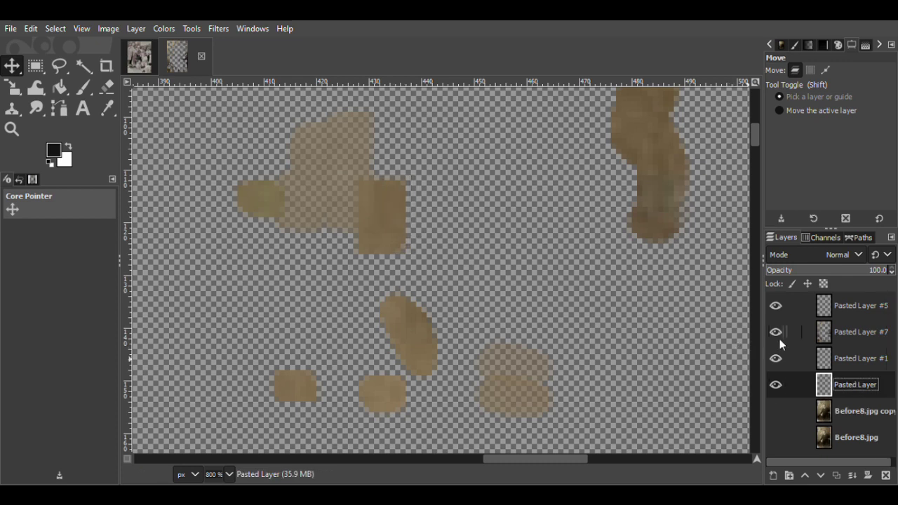
{"action": "left_click", "coordinate": [775, 411]}
Extend Pasted Layer to the right with a merged duplicate of itself and set its opacity to 62.4.
{"action": "key", "text": "shift+ctrl+d"}
{"action": "left_click_drag", "start_coordinate": [390, 233], "coordinate": [451, 224]}
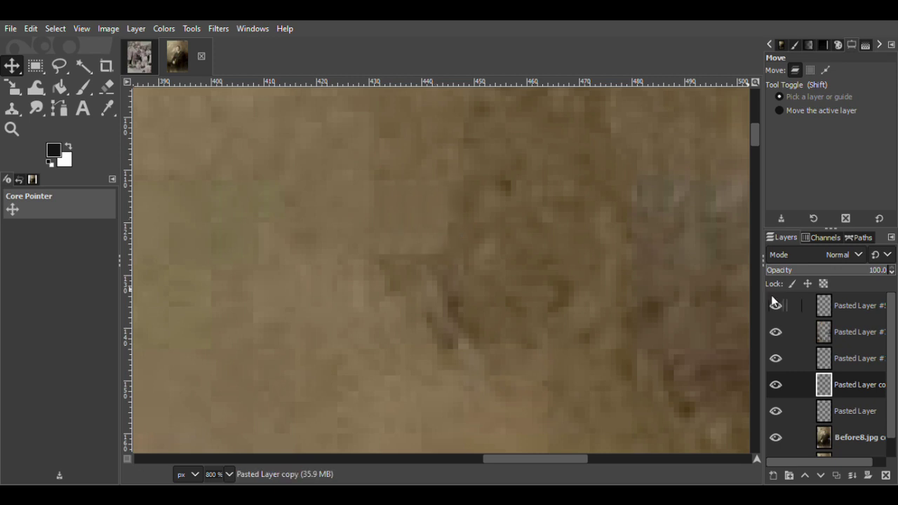
{"action": "key", "text": "ctrl+m"}
{"action": "left_click", "coordinate": [871, 272]}
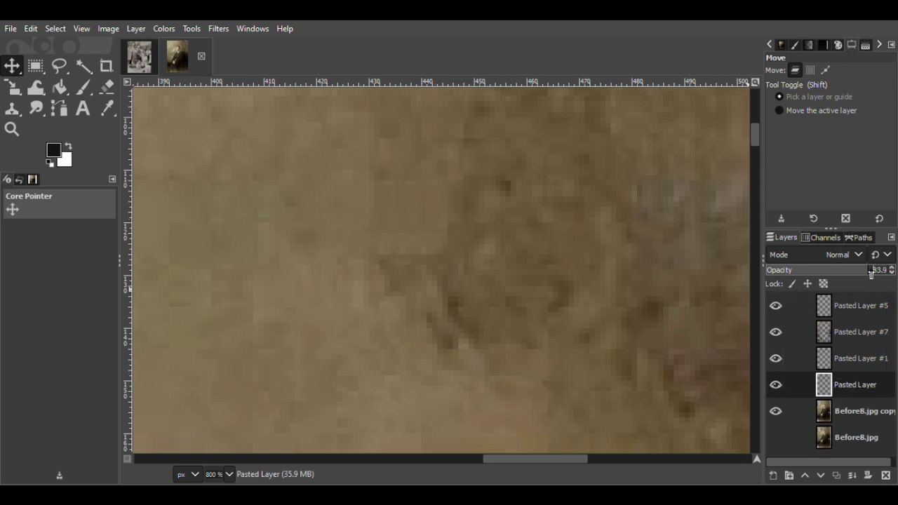
Extend the patch right across the dark area and down over the crease with two more duplicates, and save the image.
{"action": "key", "text": "shift+ctrl+d"}
{"action": "left_click_drag", "start_coordinate": [421, 238], "coordinate": [537, 239]}
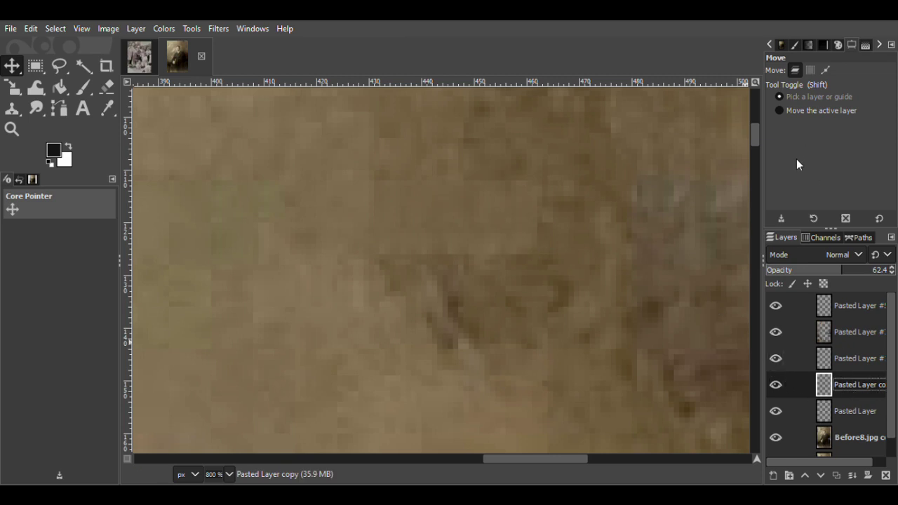
{"action": "key", "text": "ctrl+m"}
{"action": "key", "text": "shift+ctrl+d"}
{"action": "left_click_drag", "start_coordinate": [496, 281], "coordinate": [495, 290]}
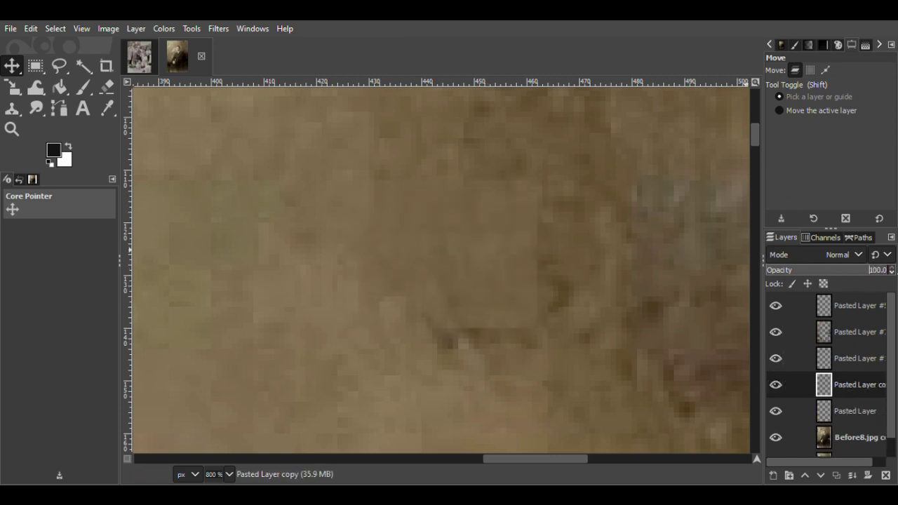
{"action": "key", "text": "ctrl+s"}
Compare the area around the crease with the individual pasted layers hidden and shown.
{"action": "key", "text": "z"}
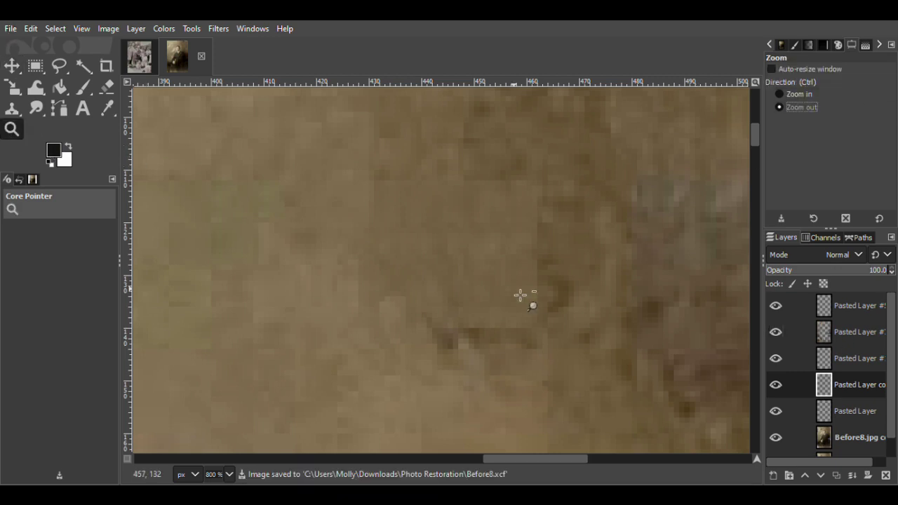
{"action": "scroll", "coordinate": [538, 295], "scroll_direction": "down", "scroll_amount": 4}
{"action": "scroll", "coordinate": [508, 327], "scroll_direction": "up", "scroll_amount": 4}
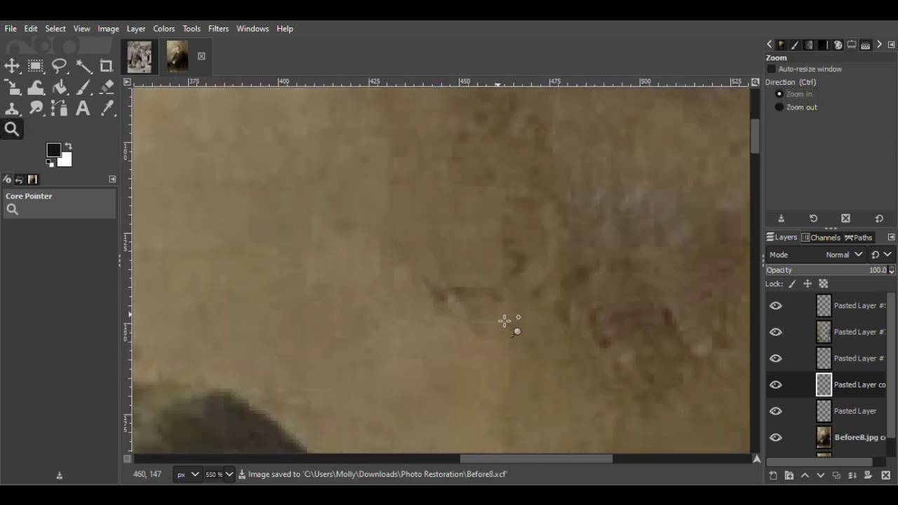
{"action": "left_click_drag", "start_coordinate": [752, 142], "coordinate": [753, 145]}
{"action": "left_click", "coordinate": [776, 355]}
{"action": "left_click", "coordinate": [775, 356]}
{"action": "left_click", "coordinate": [778, 381]}
{"action": "left_click", "coordinate": [777, 381]}
{"action": "left_click", "coordinate": [777, 407]}
{"action": "left_click", "coordinate": [778, 407]}
{"action": "left_click", "coordinate": [776, 356]}
{"action": "left_click", "coordinate": [776, 356]}
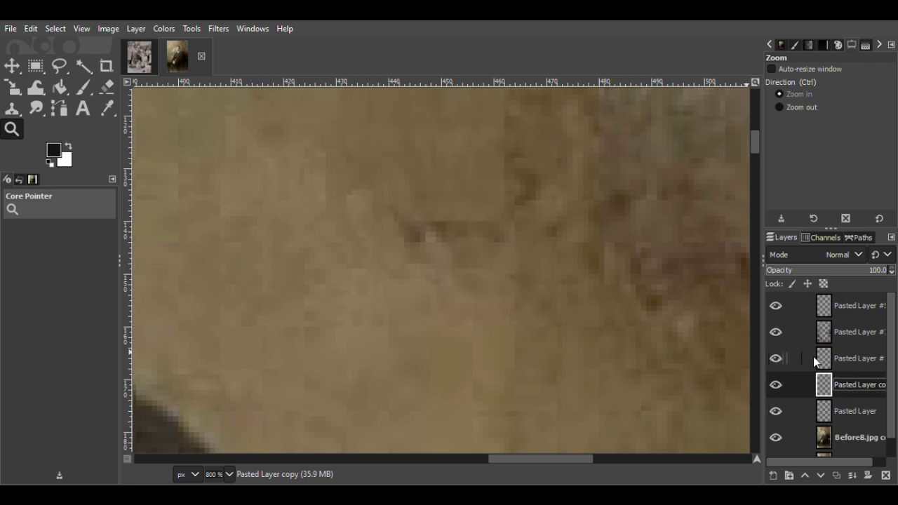
Merge Pasted Layer #1 and Pasted Layer copy down into Pasted Layer.
{"action": "left_click", "coordinate": [793, 358]}
{"action": "key", "text": "shift+e"}
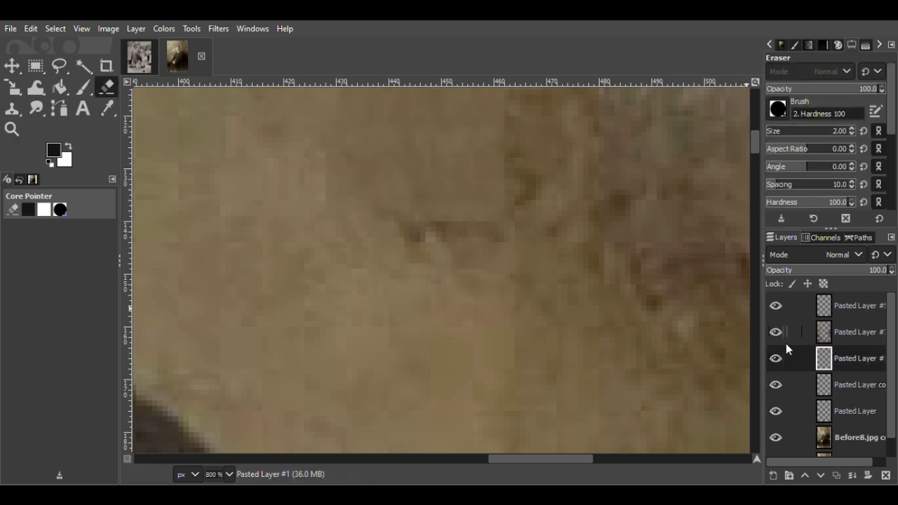
{"action": "left_click", "coordinate": [786, 164]}
{"action": "right_click", "coordinate": [853, 360]}
{"action": "left_click", "coordinate": [791, 184]}
{"action": "left_click", "coordinate": [778, 356]}
{"action": "left_click", "coordinate": [777, 356]}
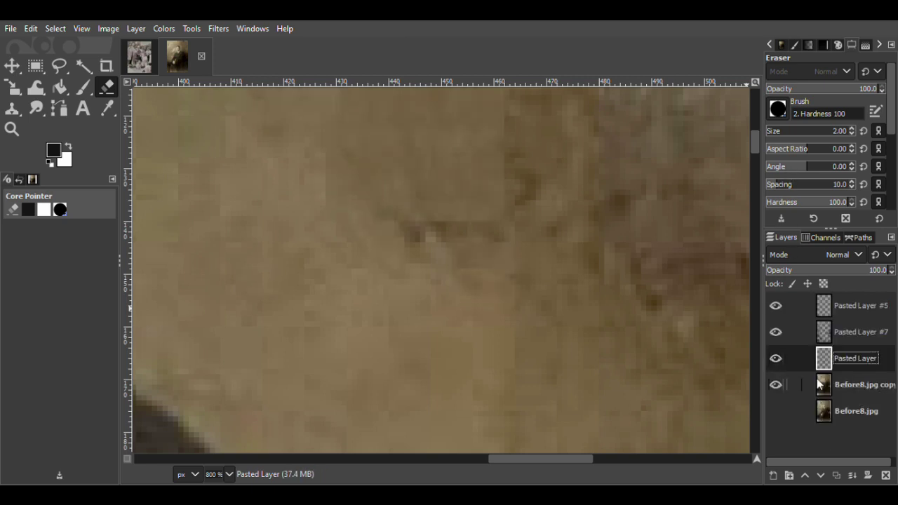
Cover the light streak below the remaining crease mark with two pasted copies of a freehand patch of Before8.jpg copy.
{"action": "left_click", "coordinate": [840, 384]}
{"action": "left_click", "coordinate": [59, 65]}
{"action": "left_click_drag", "start_coordinate": [436, 281], "coordinate": [397, 319]}
{"action": "key", "text": "Return"}
{"action": "key", "text": "m"}
{"action": "key", "text": "ctrl+c"}
{"action": "key", "text": "ctrl+v"}
{"action": "left_click_drag", "start_coordinate": [415, 306], "coordinate": [407, 283]}
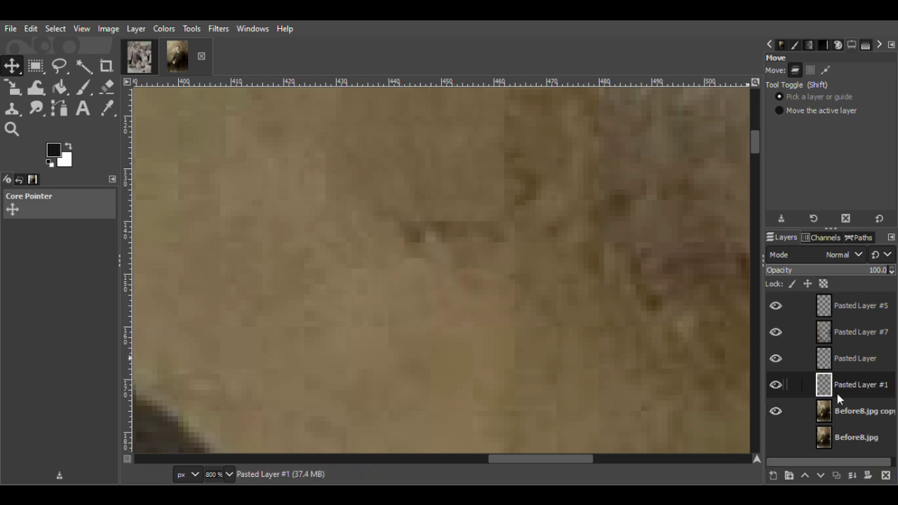
{"action": "key", "text": "ctrl+v"}
{"action": "left_click_drag", "start_coordinate": [461, 273], "coordinate": [429, 276]}
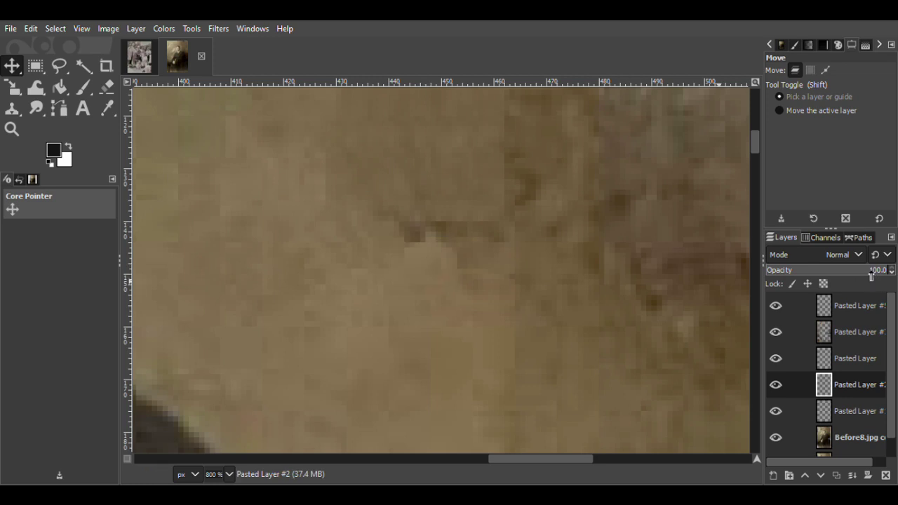
Merge Pasted Layer and Pasted Layer #2 down into Pasted Layer #1 and inspect the patches without the photo beneath.
{"action": "right_click", "coordinate": [854, 358]}
{"action": "left_click", "coordinate": [756, 164]}
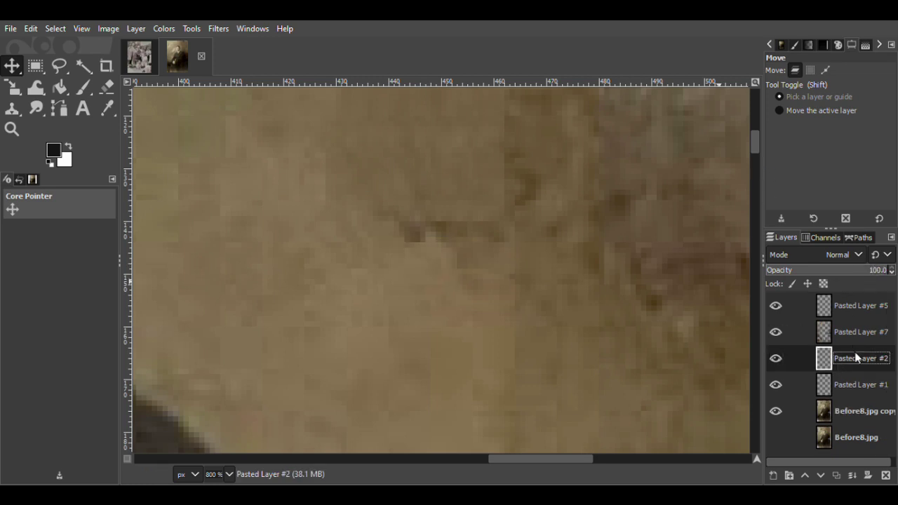
{"action": "right_click", "coordinate": [855, 353]}
{"action": "left_click", "coordinate": [756, 163]}
{"action": "key", "text": "f"}
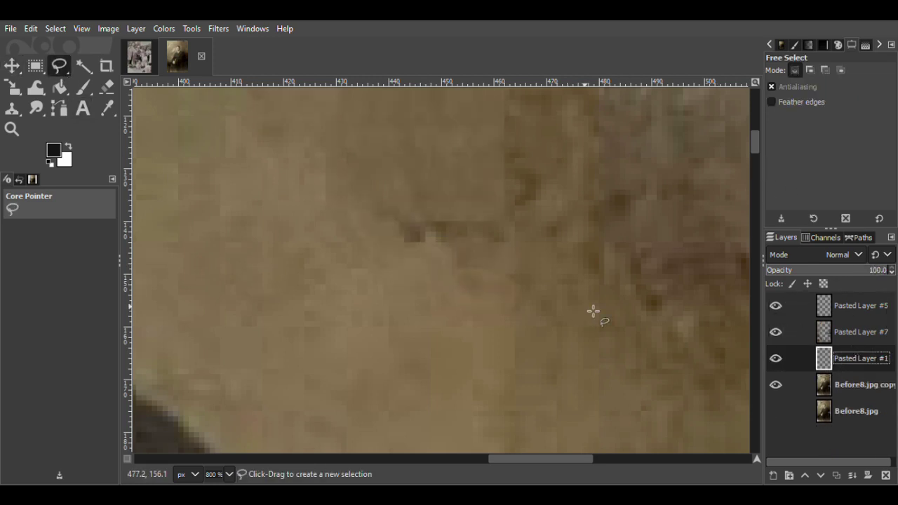
{"action": "double_click", "coordinate": [776, 385]}
{"action": "left_click", "coordinate": [775, 384]}
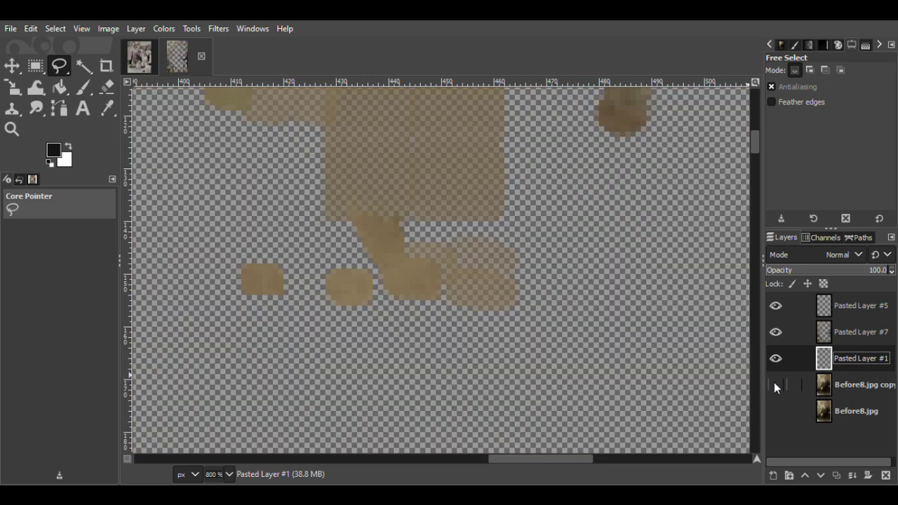
{"action": "left_click", "coordinate": [775, 385]}
Copy a small freehand patch of clean background above the grey stain from Before8.jpg copy.
{"action": "left_click_drag", "start_coordinate": [574, 460], "coordinate": [588, 461]}
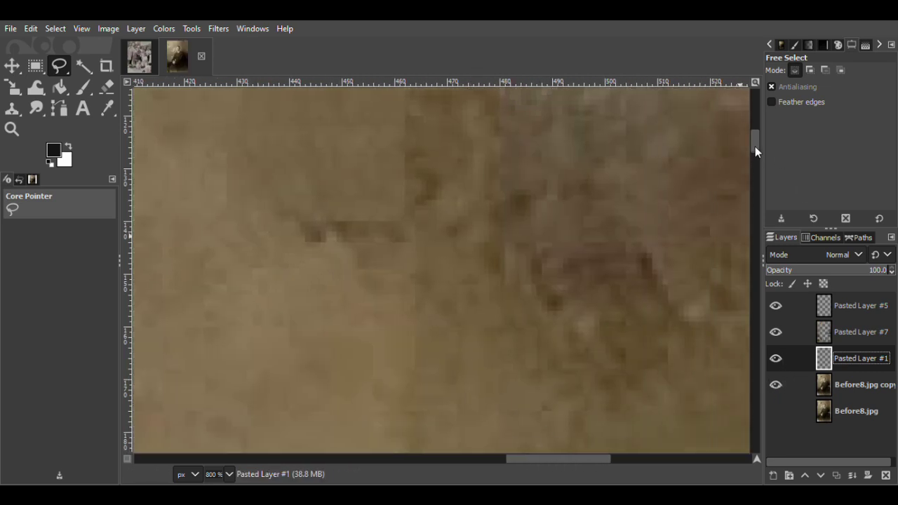
{"action": "left_click_drag", "start_coordinate": [755, 151], "coordinate": [751, 132]}
{"action": "mouse_move", "coordinate": [667, 184]}
{"action": "left_mouse_down"}
{"action": "mouse_move", "coordinate": [641, 228]}
{"action": "mouse_move", "coordinate": [667, 184]}
{"action": "left_mouse_up"}
{"action": "key", "text": "Return"}
{"action": "left_click", "coordinate": [843, 385]}
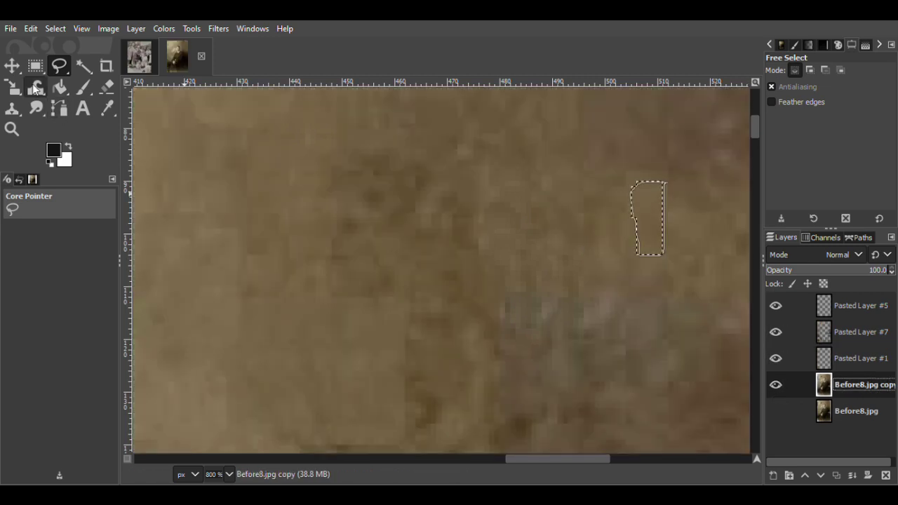
{"action": "key", "text": "m"}
{"action": "key", "text": "ctrl+c"}
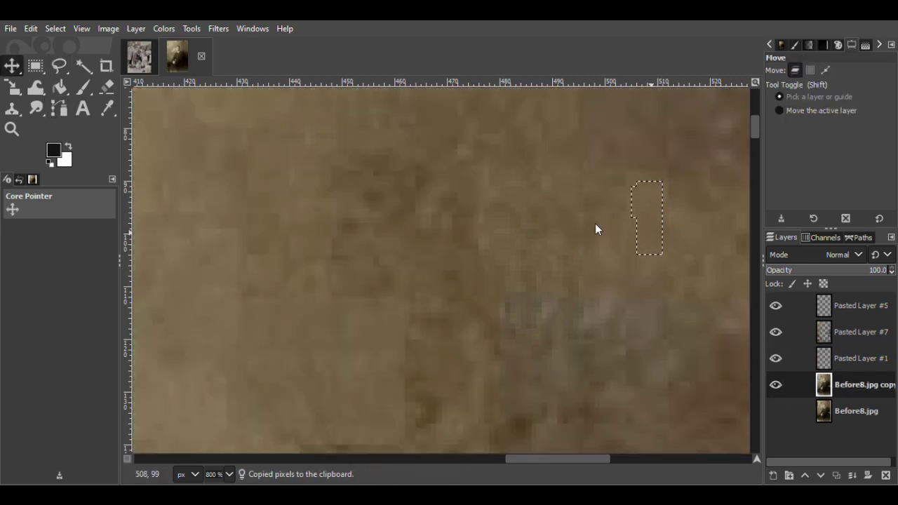
Place the patch as a new layer over the speckles above the grey stain, duplicate it and merge the duplicate down.
{"action": "key", "text": "ctrl+v"}
{"action": "key", "text": "shift+ctrl+n"}
{"action": "left_click_drag", "start_coordinate": [655, 220], "coordinate": [577, 238]}
{"action": "key", "text": "shift+ctrl+d"}
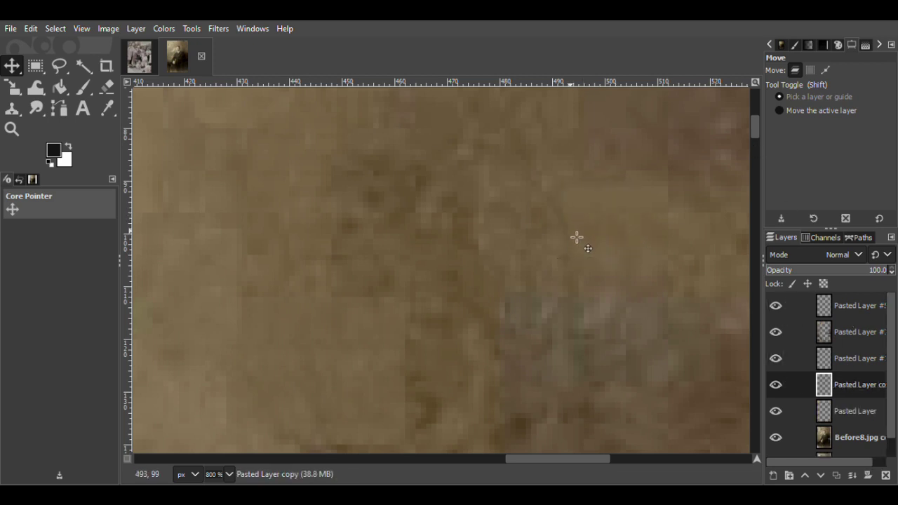
{"action": "right_click", "coordinate": [849, 389]}
{"action": "left_click", "coordinate": [789, 333]}
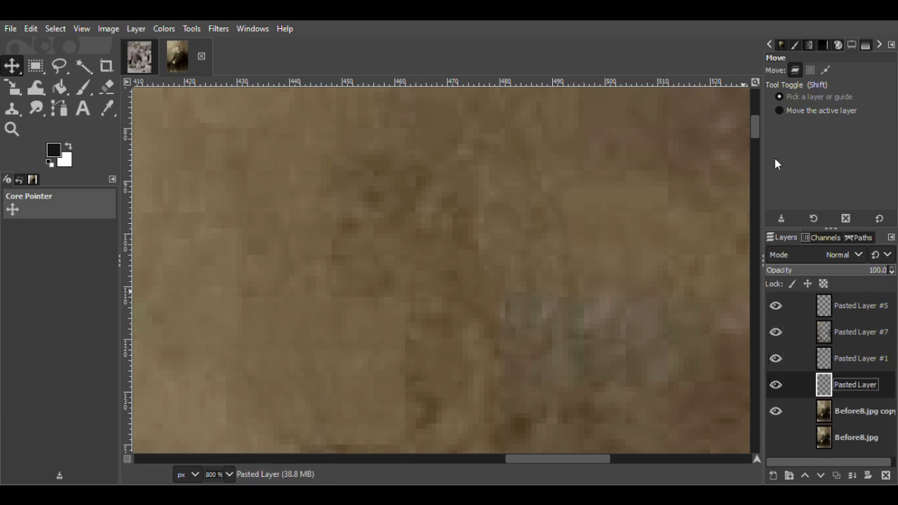
Cover the speckles diagonally above the patch with duplicates of it and move Pasted Layer copy #1 to the top of the stack.
{"action": "key", "text": "shift+ctrl+d"}
{"action": "left_click_drag", "start_coordinate": [616, 231], "coordinate": [543, 159]}
{"action": "key", "text": "shift+ctrl+d"}
{"action": "left_click_drag", "start_coordinate": [829, 384], "coordinate": [829, 304]}
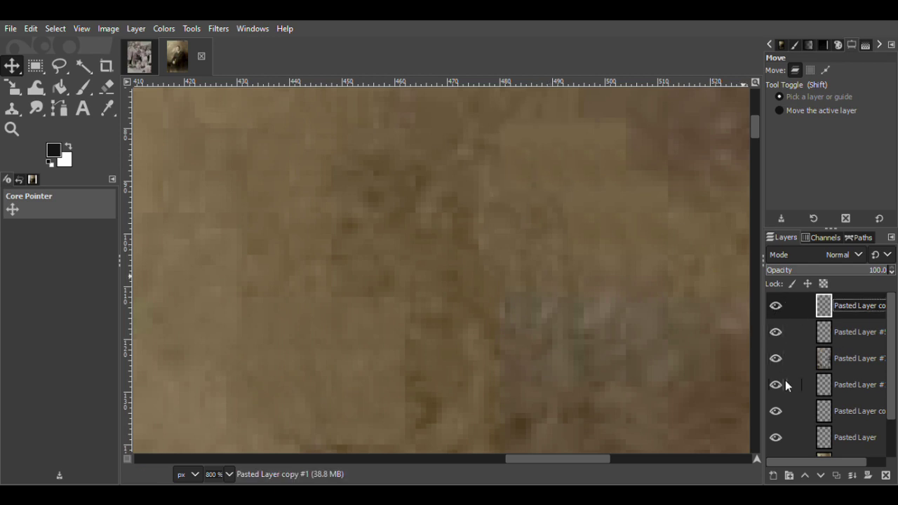
Position another Pasted Layer copy over the speckles just above the grey stain and make it the topmost layer.
{"action": "left_click", "coordinate": [846, 410]}
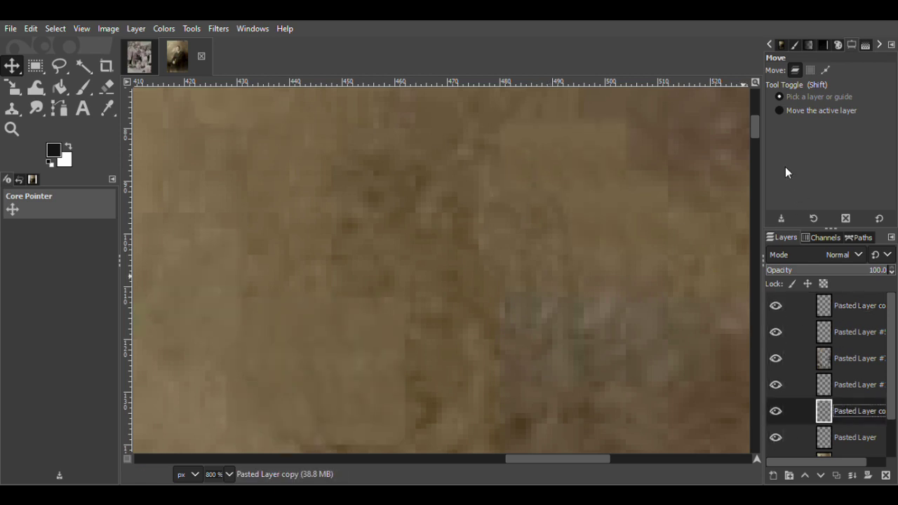
{"action": "key", "text": "Delete"}
{"action": "key", "text": "ctrl+shift+d"}
{"action": "left_click_drag", "start_coordinate": [605, 215], "coordinate": [567, 254]}
{"action": "left_click_drag", "start_coordinate": [827, 391], "coordinate": [828, 300]}
{"action": "left_click_drag", "start_coordinate": [539, 252], "coordinate": [545, 275]}
Lower the opacity of Pasted Layer copy to about 61 and of Pasted Layer copy #1 and Pasted Layer to about 72.
{"action": "left_click_drag", "start_coordinate": [877, 273], "coordinate": [828, 283]}
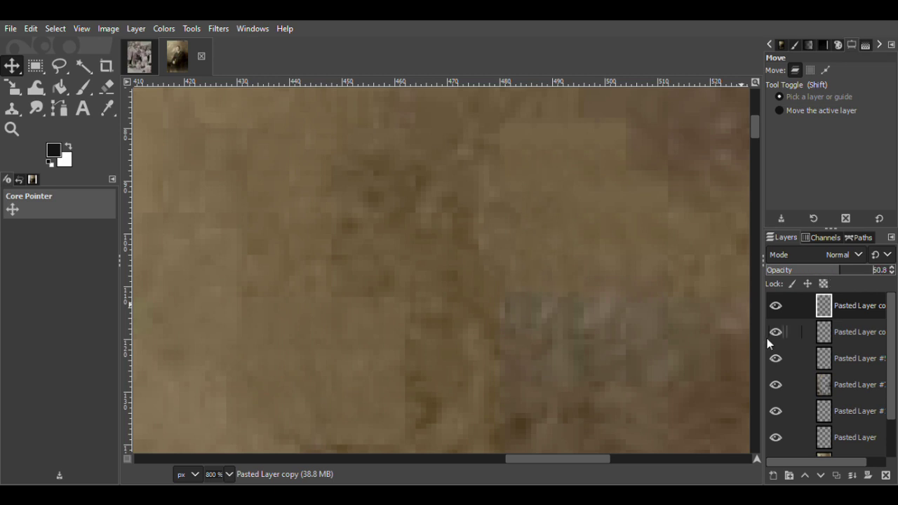
{"action": "left_click", "coordinate": [853, 337]}
{"action": "left_click_drag", "start_coordinate": [873, 272], "coordinate": [856, 275]}
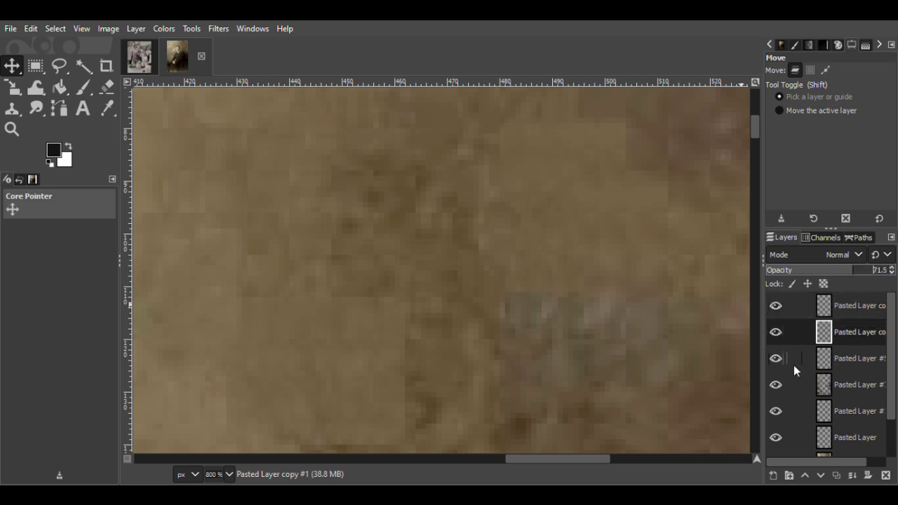
{"action": "left_click", "coordinate": [782, 445]}
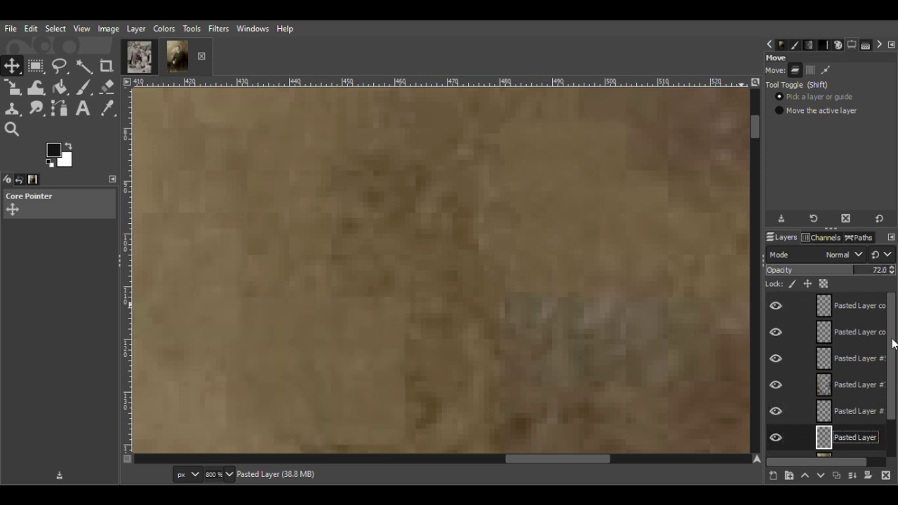
Merge both Pasted Layer copies down into Pasted Layer #5, and Pasted Layer #1 down into Pasted Layer.
{"action": "right_click", "coordinate": [837, 312]}
{"action": "left_click", "coordinate": [798, 163]}
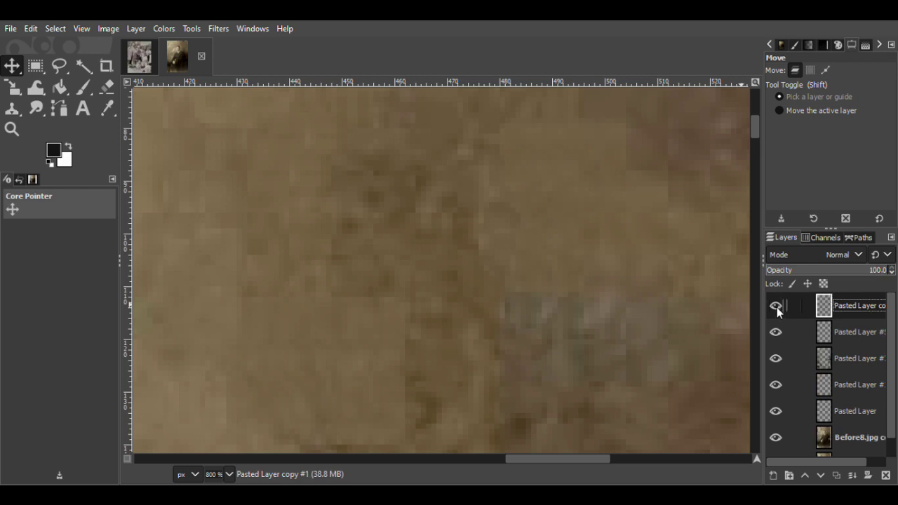
{"action": "right_click", "coordinate": [847, 356]}
{"action": "left_click", "coordinate": [798, 166]}
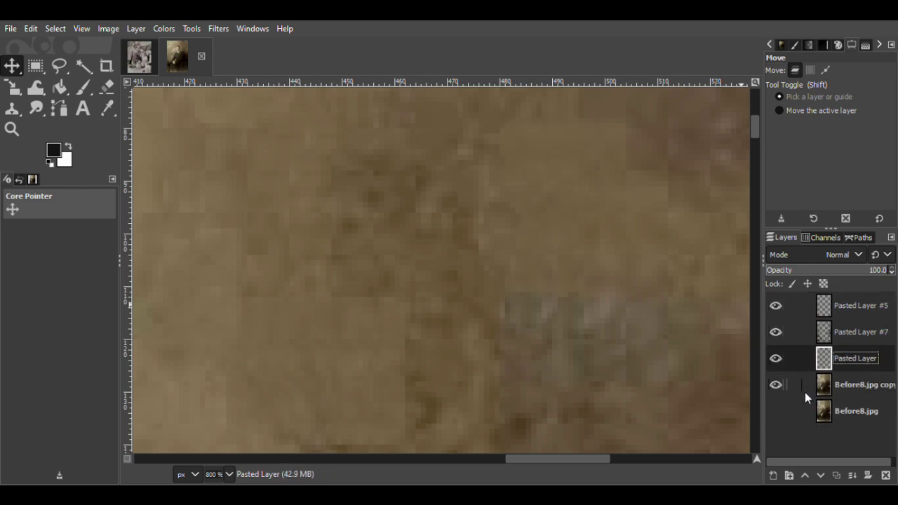
Save the image and inspect the remaining crease mark with the Before8.jpg copy layer hidden and shown.
{"action": "left_click", "coordinate": [33, 136]}
{"action": "key", "text": "z"}
{"action": "left_click", "coordinate": [503, 224], "text": "ctrl"}
{"action": "left_click", "coordinate": [503, 224], "text": "ctrl"}
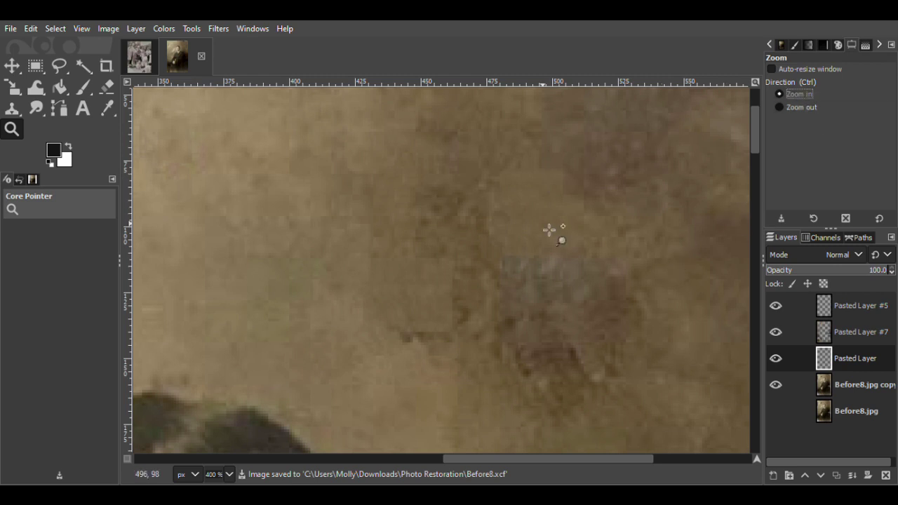
{"action": "left_click", "coordinate": [481, 387]}
{"action": "scroll", "coordinate": [755, 156], "scroll_direction": "down", "scroll_amount": 1}
{"action": "left_click", "coordinate": [393, 341]}
{"action": "left_click", "coordinate": [776, 384]}
{"action": "left_click", "coordinate": [775, 385]}
Copy a freehand patch of clean background beside the dark crease mark from Before8.jpg copy.
{"action": "left_click", "coordinate": [857, 386]}
{"action": "left_click", "coordinate": [61, 66]}
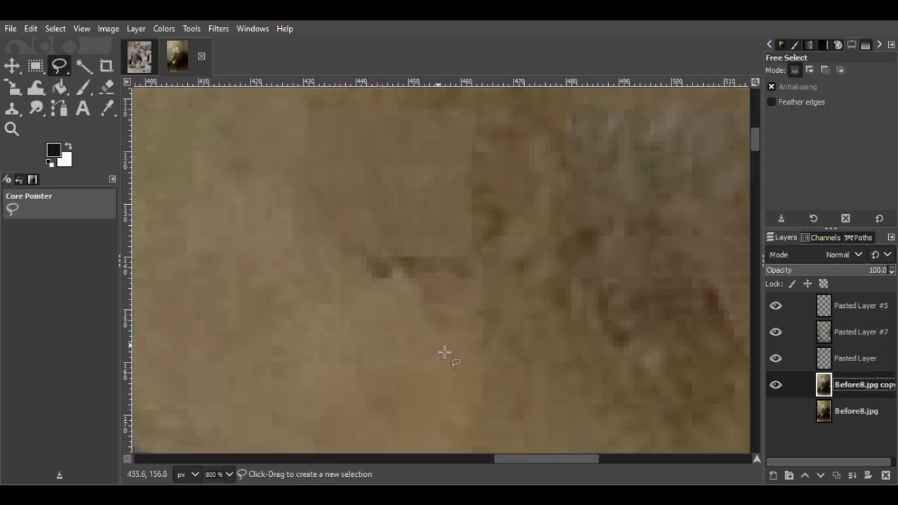
{"action": "mouse_move", "coordinate": [334, 268]}
{"action": "left_mouse_down"}
{"action": "mouse_move", "coordinate": [265, 267]}
{"action": "mouse_move", "coordinate": [315, 303]}
{"action": "mouse_move", "coordinate": [330, 268]}
{"action": "left_mouse_up"}
{"action": "key", "text": "Return"}
{"action": "left_click", "coordinate": [12, 67]}
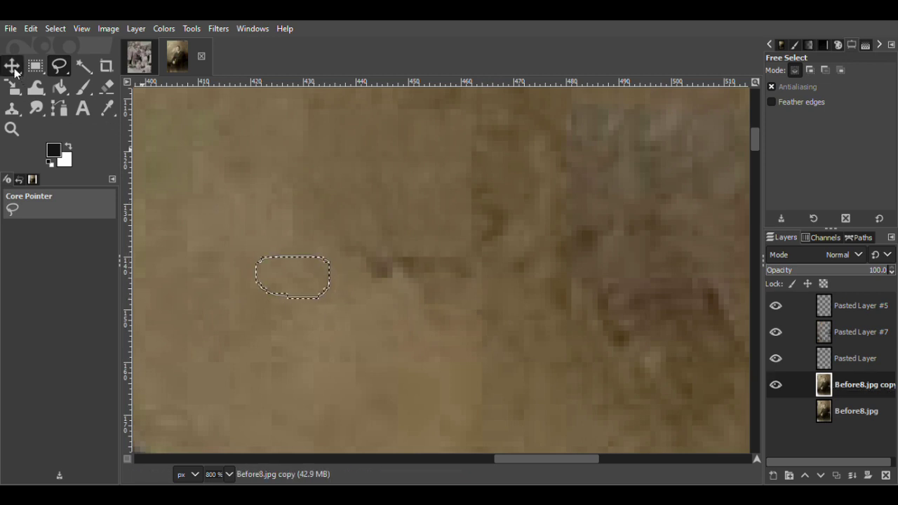
{"action": "key", "text": "ctrl+c"}
{"action": "key", "text": "ctrl+v"}
Place the patch as the topmost layer over the left part of the crease mark and lower its opacity to about 80.
{"action": "left_click", "coordinate": [773, 475]}
{"action": "left_click_drag", "start_coordinate": [290, 280], "coordinate": [381, 275]}
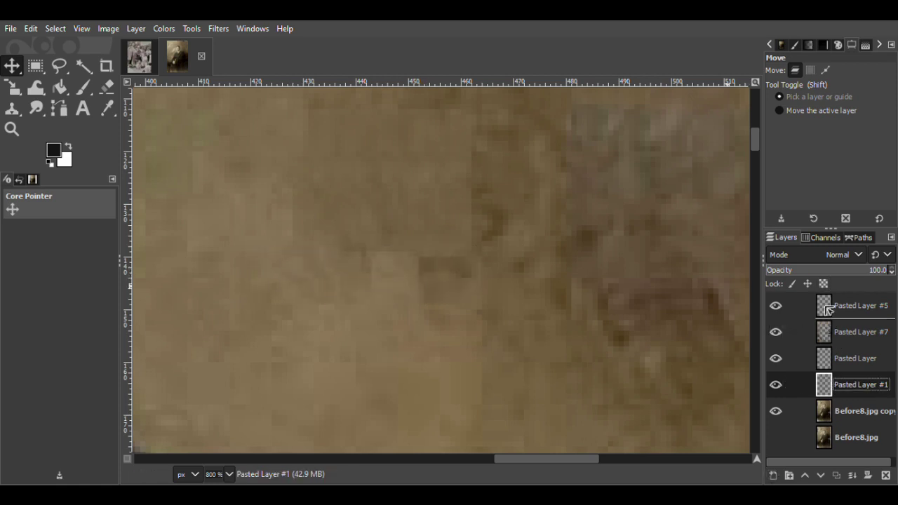
{"action": "left_click_drag", "start_coordinate": [828, 311], "coordinate": [830, 313]}
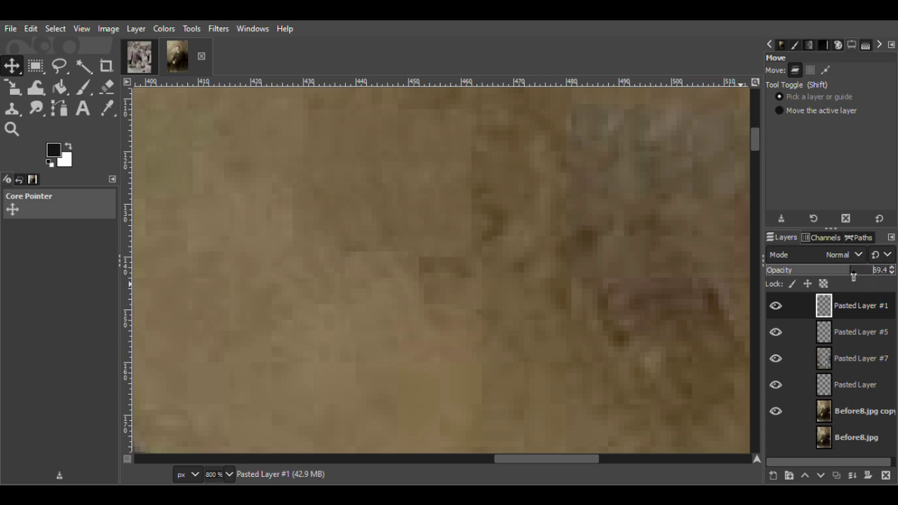
{"action": "left_click", "coordinate": [778, 306]}
{"action": "left_click", "coordinate": [778, 305]}
Cover the right part of the crease mark with a duplicate at about 48 opacity and merge it into Pasted Layer #1.
{"action": "key", "text": "ctrl+shift+d"}
{"action": "left_click_drag", "start_coordinate": [401, 274], "coordinate": [468, 275]}
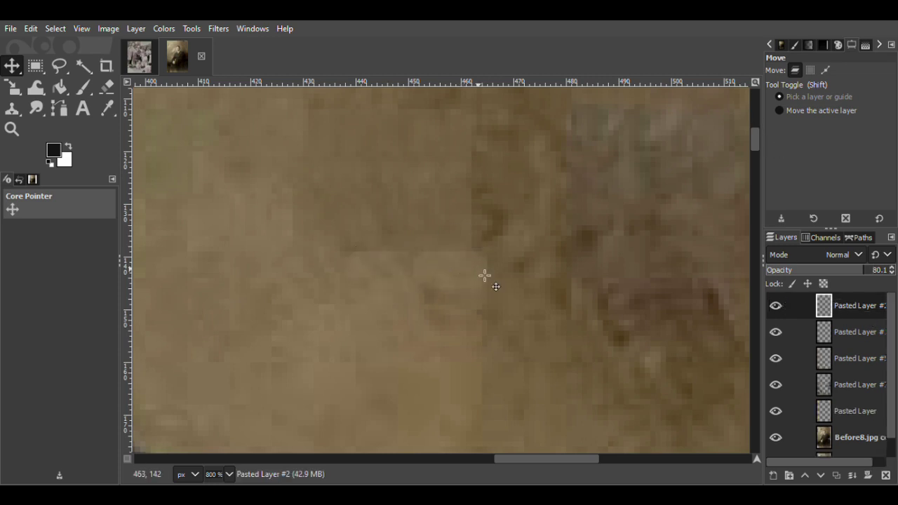
{"action": "left_click_drag", "start_coordinate": [842, 273], "coordinate": [825, 274]}
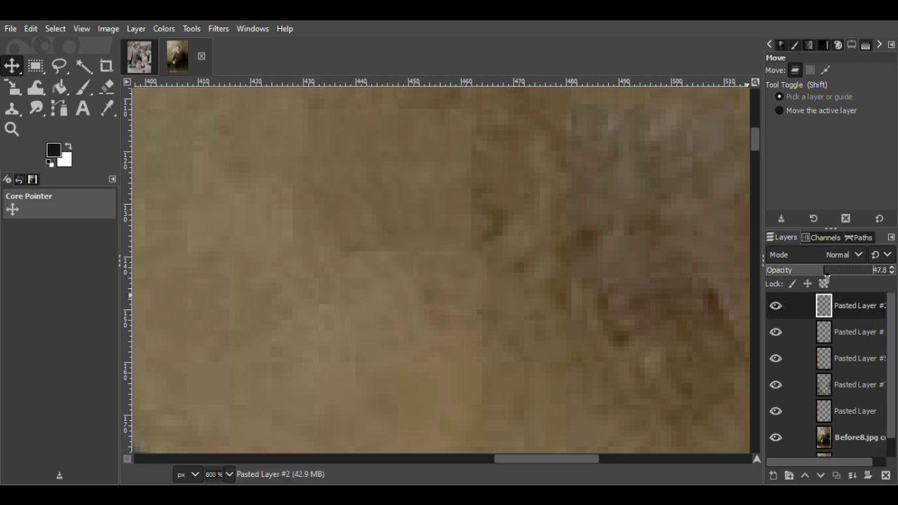
{"action": "left_click", "coordinate": [806, 158]}
{"action": "left_click", "coordinate": [864, 272]}
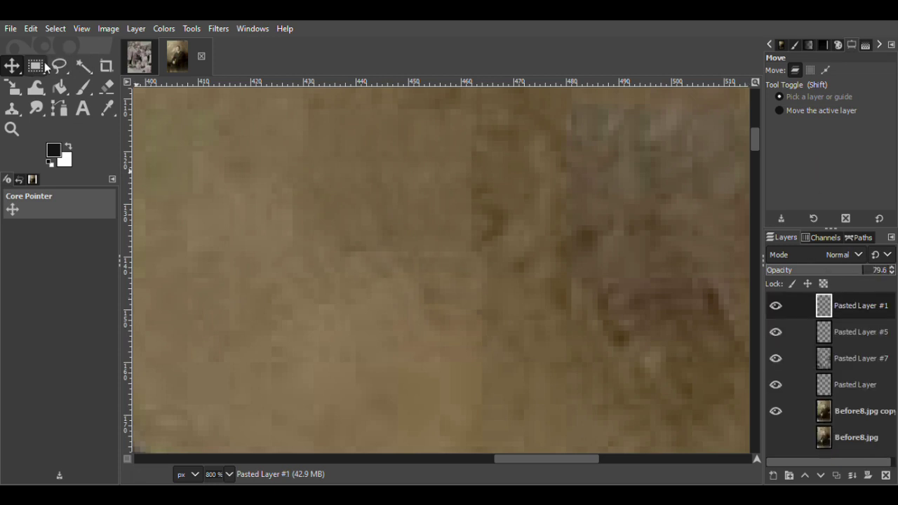
Merge the eraser-trimmed Pasted Layer #1 down into Pasted Layer #5 and save the image.
{"action": "left_click", "coordinate": [107, 87]}
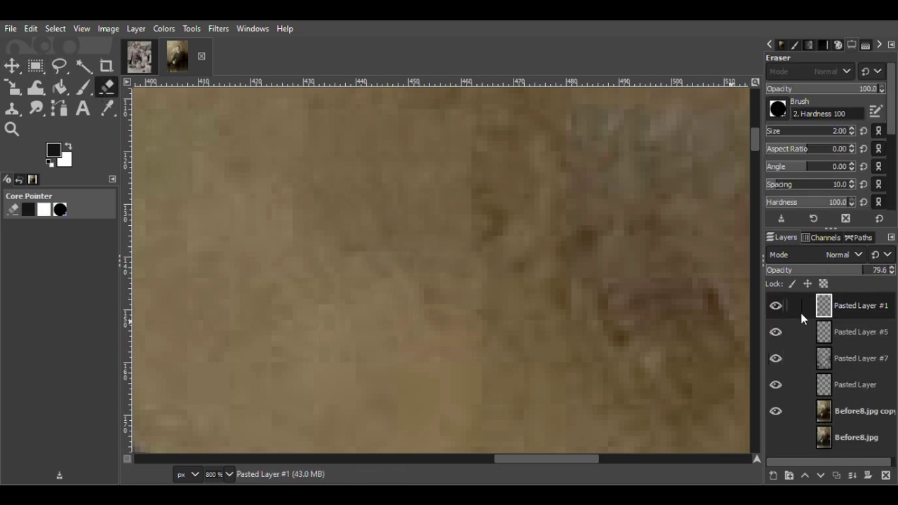
{"action": "key", "text": "ctrl+z"}
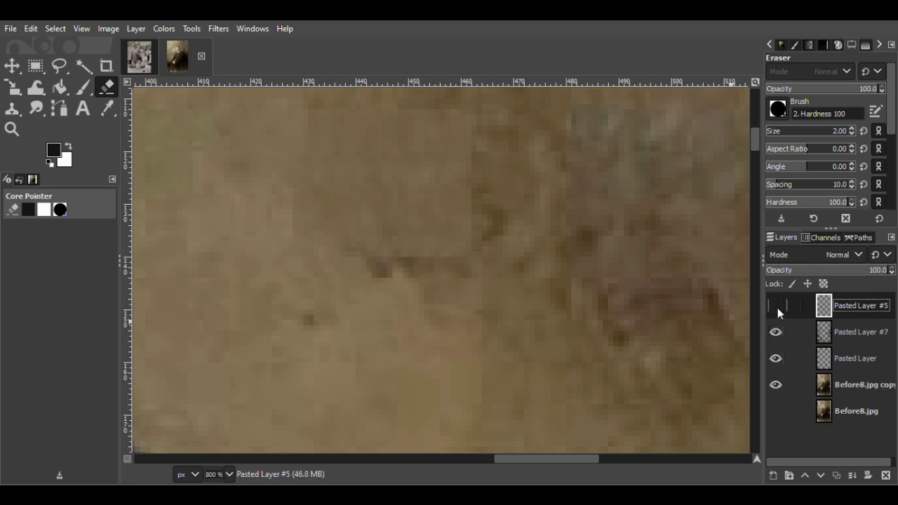
{"action": "key", "text": "ctrl+s"}
Copy a freehand patch of plain background below and left of the grey stain from Before8.jpg copy.
{"action": "left_click", "coordinate": [11, 129]}
{"action": "left_click", "coordinate": [779, 107]}
{"action": "left_click", "coordinate": [563, 403]}
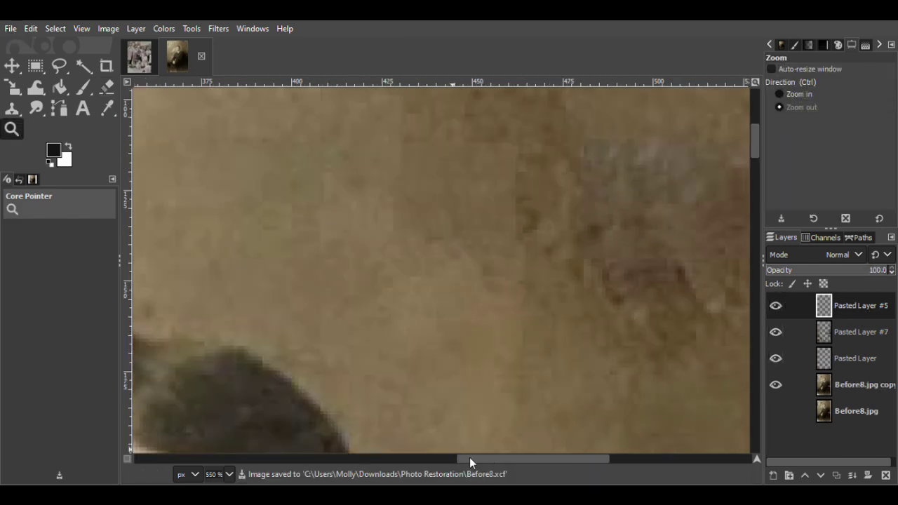
{"action": "left_click_drag", "start_coordinate": [470, 458], "coordinate": [507, 461]}
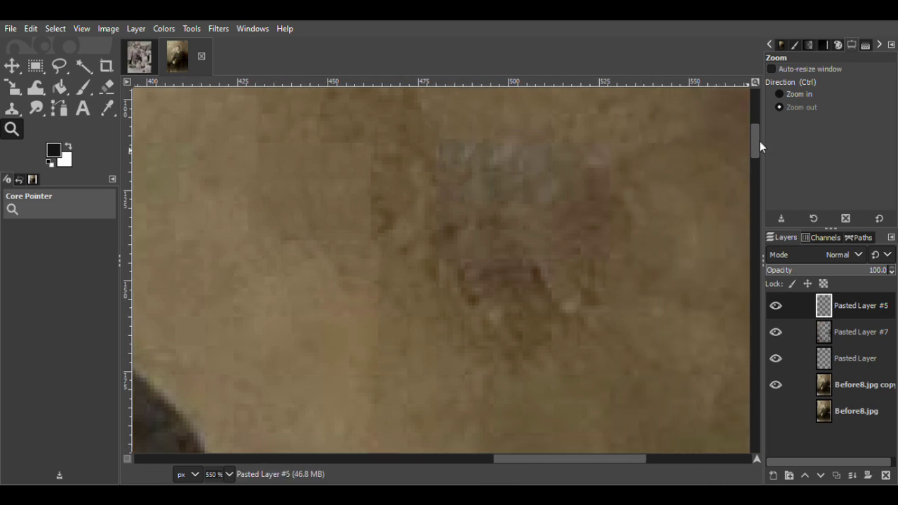
{"action": "scroll", "coordinate": [759, 141], "scroll_direction": "down", "scroll_amount": 3}
{"action": "left_click", "coordinate": [776, 385]}
{"action": "left_click", "coordinate": [775, 385]}
{"action": "key", "text": "f"}
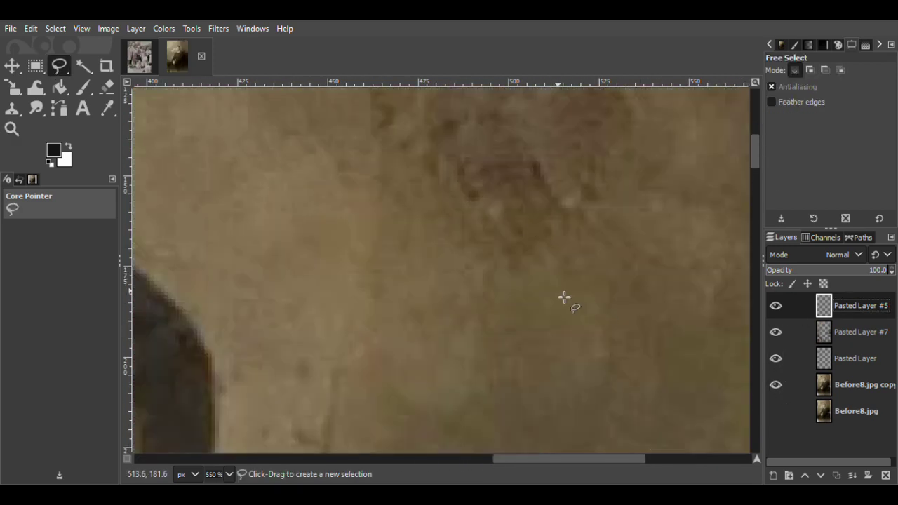
{"action": "mouse_move", "coordinate": [406, 242]}
{"action": "left_mouse_down"}
{"action": "mouse_move", "coordinate": [414, 294]}
{"action": "mouse_move", "coordinate": [463, 257]}
{"action": "mouse_move", "coordinate": [407, 241]}
{"action": "left_mouse_up"}
{"action": "left_click", "coordinate": [848, 391]}
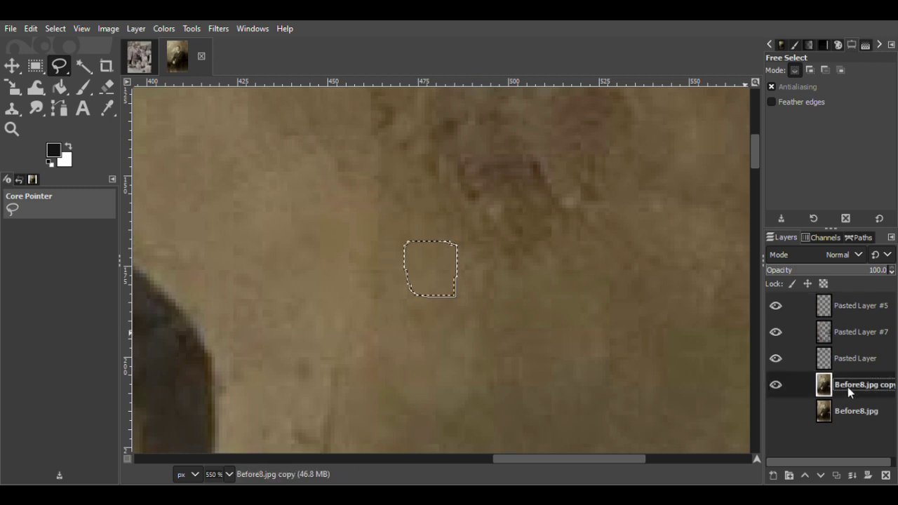
{"action": "key", "text": "m"}
{"action": "key", "text": "ctrl+c"}
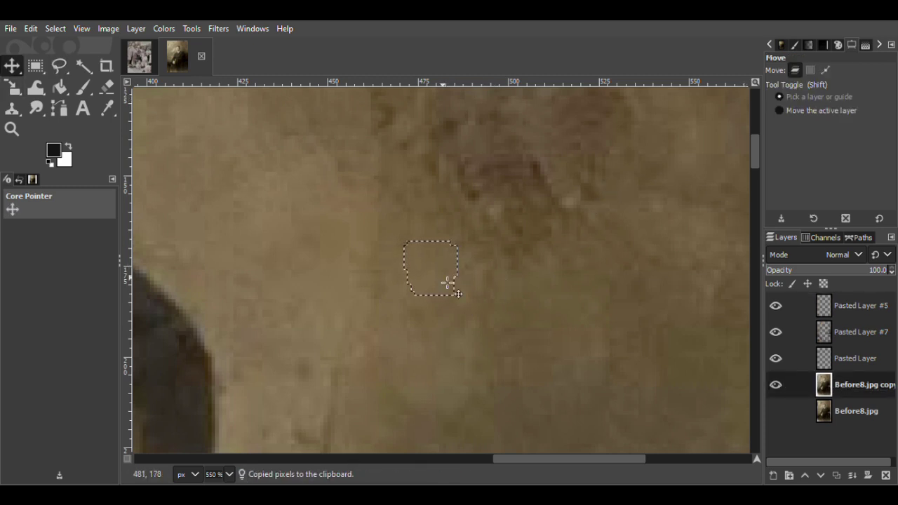
Place two pasted copies of the patch beside the stain's lower left edge and merge Pasted Layer #2 into Pasted Layer #1.
{"action": "key", "text": "ctrl+v"}
{"action": "key", "text": "ctrl+shift+n"}
{"action": "left_click_drag", "start_coordinate": [430, 285], "coordinate": [428, 236]}
{"action": "left_click_drag", "start_coordinate": [756, 161], "coordinate": [753, 149]}
{"action": "left_click_drag", "start_coordinate": [544, 265], "coordinate": [433, 271]}
{"action": "left_click", "coordinate": [780, 386]}
{"action": "key", "text": "ctrl+v"}
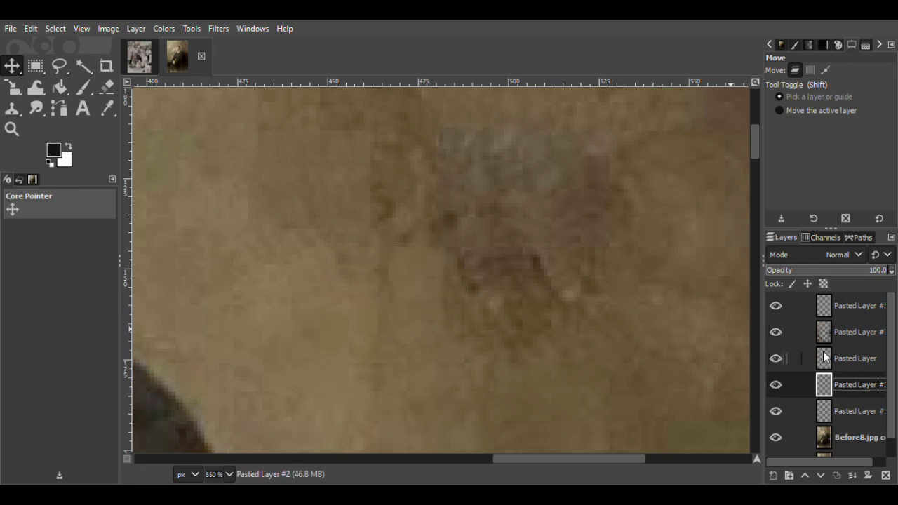
{"action": "left_click", "coordinate": [771, 169]}
{"action": "left_click", "coordinate": [777, 384]}
{"action": "left_click", "coordinate": [777, 384]}
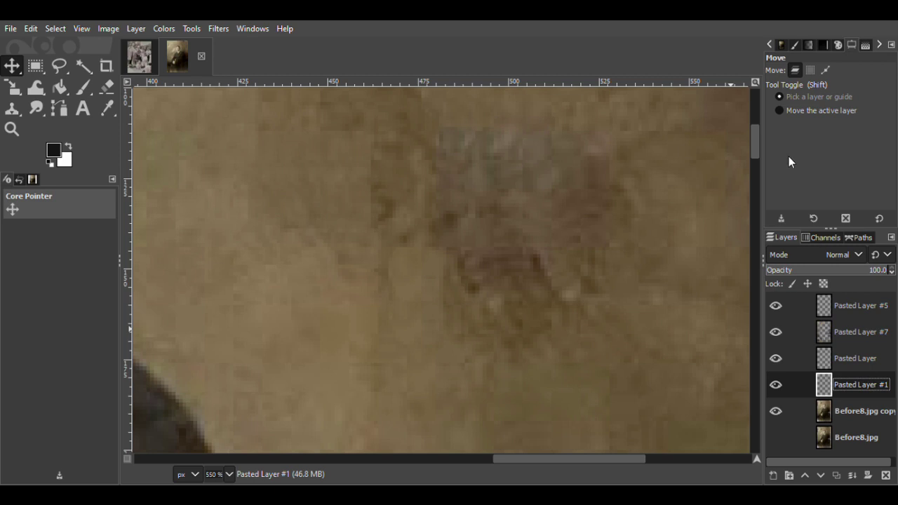
Cover the dark specks left of the grey stain with two more patch copies, at about 76 and 69 opacity.
{"action": "key", "text": "ctrl+v"}
{"action": "left_click_drag", "start_coordinate": [434, 291], "coordinate": [407, 254]}
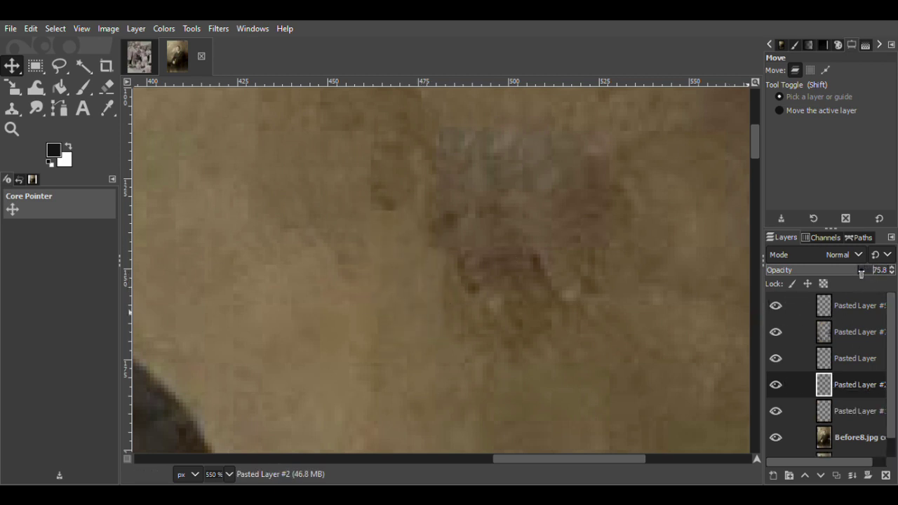
{"action": "key", "text": "ctrl+v"}
{"action": "left_click_drag", "start_coordinate": [465, 252], "coordinate": [403, 156]}
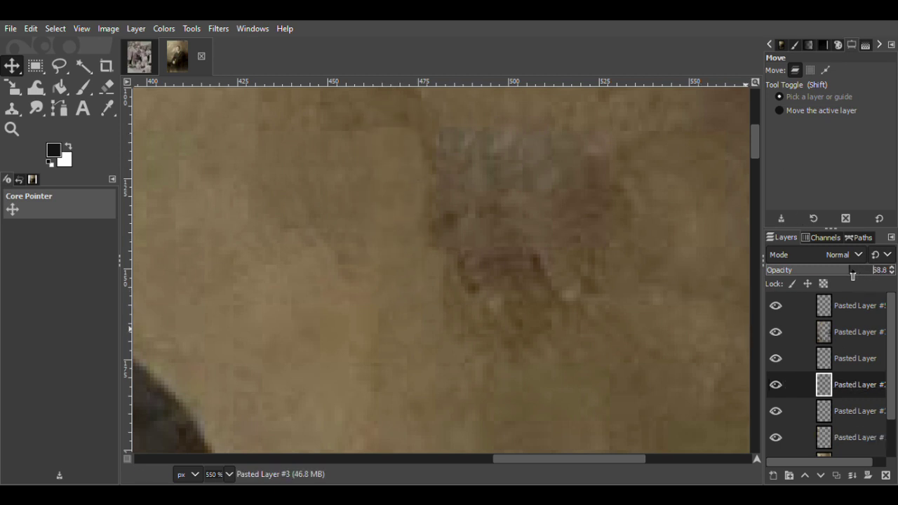
{"action": "left_click_drag", "start_coordinate": [769, 157], "coordinate": [769, 154]}
{"action": "left_click", "coordinate": [776, 382]}
{"action": "left_click", "coordinate": [776, 382]}
{"action": "left_click", "coordinate": [774, 412]}
{"action": "left_click", "coordinate": [774, 412]}
Cover the grey stain's left edge with a topmost patch copy, lower its opacity to about 53 and trim it with the Eraser.
{"action": "left_click_drag", "start_coordinate": [410, 214], "coordinate": [464, 231]}
{"action": "left_click_drag", "start_coordinate": [528, 263], "coordinate": [460, 249]}
{"action": "left_click_drag", "start_coordinate": [838, 272], "coordinate": [861, 280]}
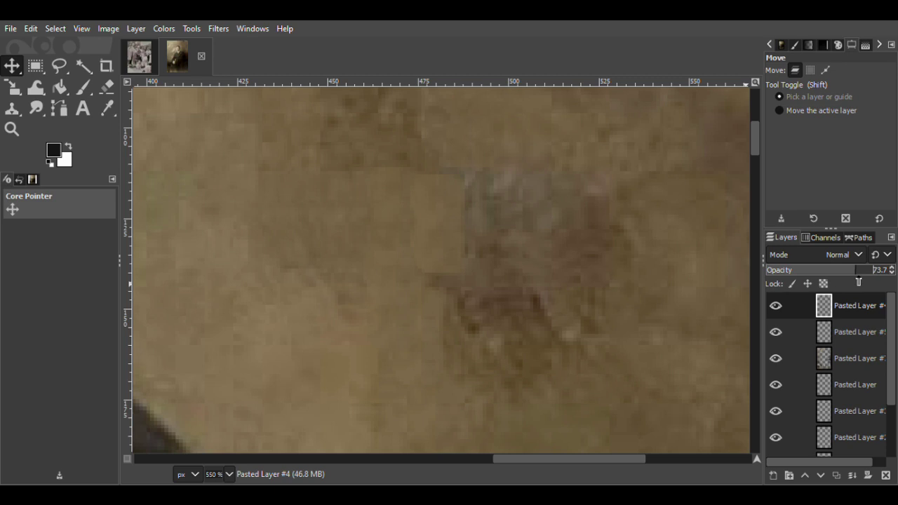
{"action": "left_click_drag", "start_coordinate": [852, 274], "coordinate": [834, 276]}
{"action": "left_click", "coordinate": [107, 86]}
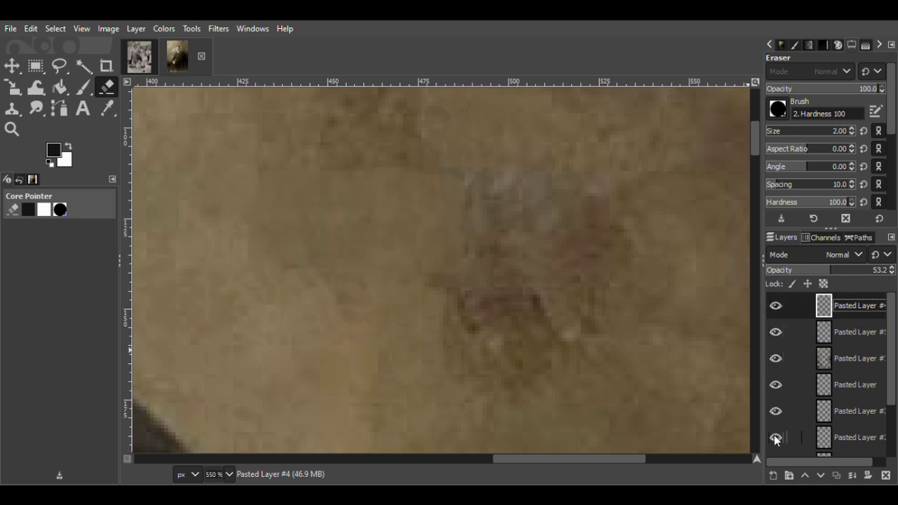
Merge Pasted Layer, Pasted Layer #3 and Pasted Layer #2 down into Pasted Layer #1.
{"action": "left_click", "coordinate": [838, 412]}
{"action": "scroll", "coordinate": [849, 393], "scroll_direction": "down", "scroll_amount": 1}
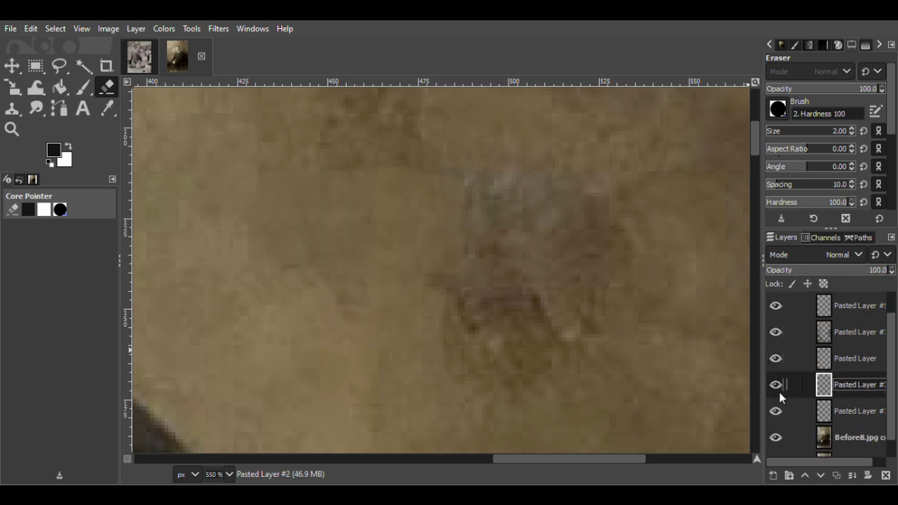
{"action": "left_click", "coordinate": [804, 366]}
{"action": "right_click", "coordinate": [846, 360]}
{"action": "left_click", "coordinate": [798, 354]}
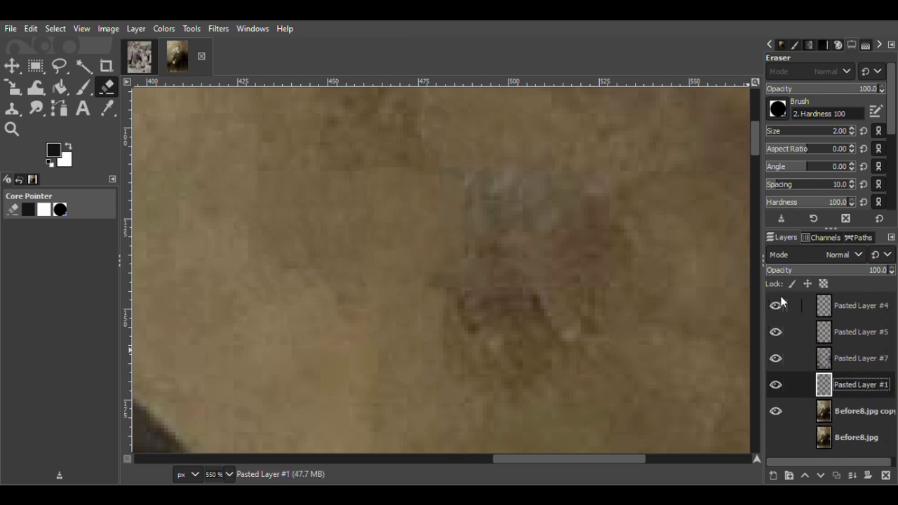
Paste more patch copies above Pasted Layer #4 and place them over the dark cracks beneath the grey stain.
{"action": "left_click", "coordinate": [822, 308]}
{"action": "key", "text": "ctrl+v"}
{"action": "key", "text": "m"}
{"action": "left_click_drag", "start_coordinate": [466, 231], "coordinate": [517, 326]}
{"action": "left_click", "coordinate": [850, 303]}
{"action": "key", "text": "ctrl+v"}
{"action": "key", "text": "ctrl+v"}
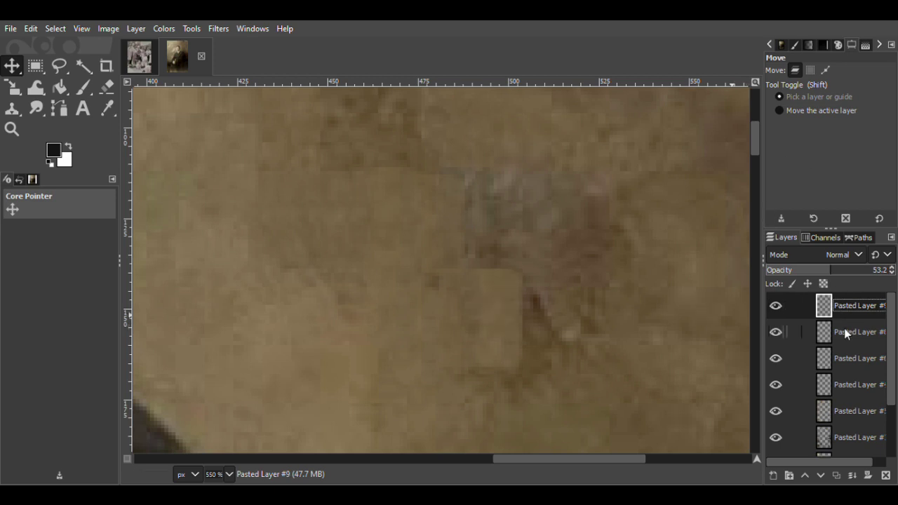
{"action": "left_click_drag", "start_coordinate": [513, 345], "coordinate": [560, 320]}
Try to merge Pasted Layer #9 down into the patch below it, comparing the result with layers hidden and shown.
{"action": "left_click", "coordinate": [776, 306]}
{"action": "left_click", "coordinate": [773, 329]}
{"action": "left_click", "coordinate": [773, 330]}
{"action": "left_click", "coordinate": [777, 307]}
{"action": "right_click", "coordinate": [845, 308]}
{"action": "left_click", "coordinate": [783, 169]}
{"action": "left_click", "coordinate": [774, 359]}
{"action": "left_click", "coordinate": [774, 358]}
{"action": "left_click", "coordinate": [776, 333]}
{"action": "left_click", "coordinate": [776, 333]}
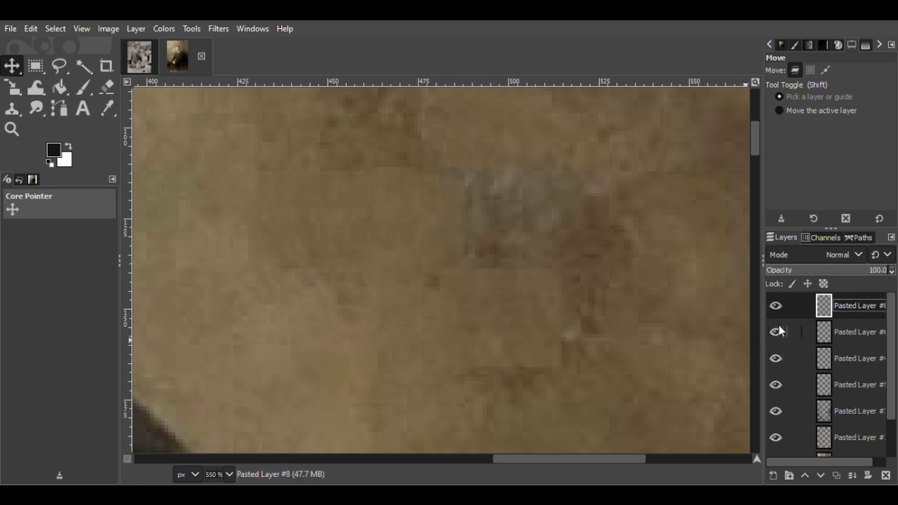
{"action": "key", "text": "ctrl+z"}
Move the half-transparent Pasted Layer #9 over the dark speck left of the patches beneath the stain.
{"action": "left_click", "coordinate": [854, 335]}
{"action": "left_click_drag", "start_coordinate": [460, 334], "coordinate": [446, 329]}
{"action": "left_click_drag", "start_coordinate": [427, 271], "coordinate": [443, 300]}
{"action": "key", "text": "shift+e"}
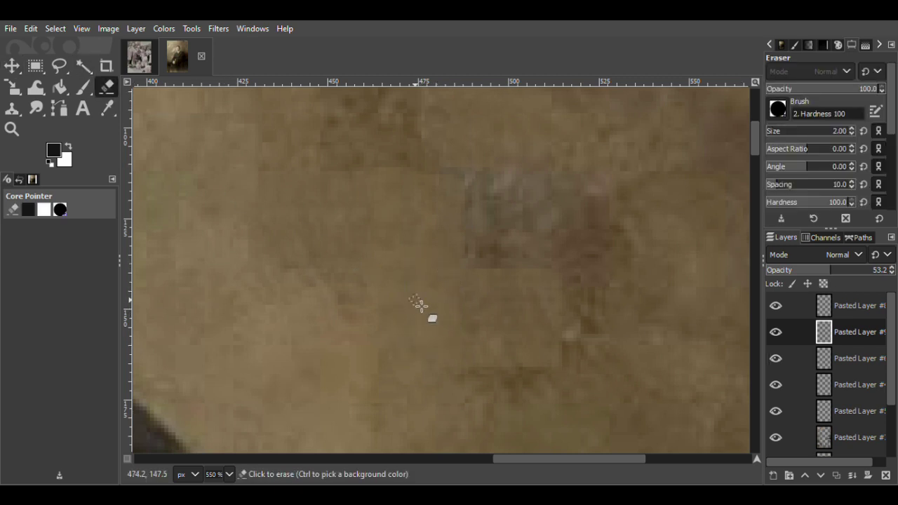
Trim the lower right part of Pasted Layer #9 with a rectangular selection and compare it hidden and shown.
{"action": "key", "text": "r"}
{"action": "left_click", "coordinate": [776, 333]}
{"action": "left_click", "coordinate": [776, 332]}
{"action": "left_click_drag", "start_coordinate": [411, 292], "coordinate": [476, 388]}
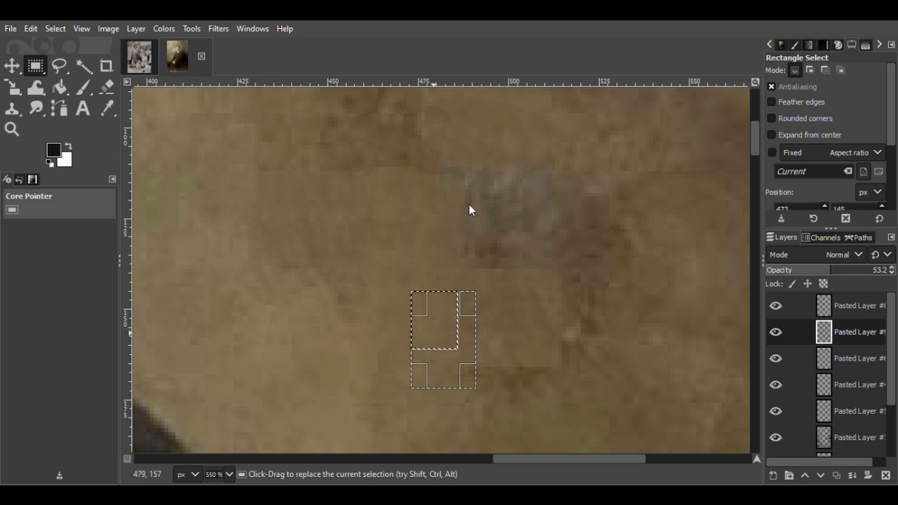
{"action": "left_click", "coordinate": [400, 232]}
{"action": "left_click", "coordinate": [776, 332]}
{"action": "left_click", "coordinate": [776, 333]}
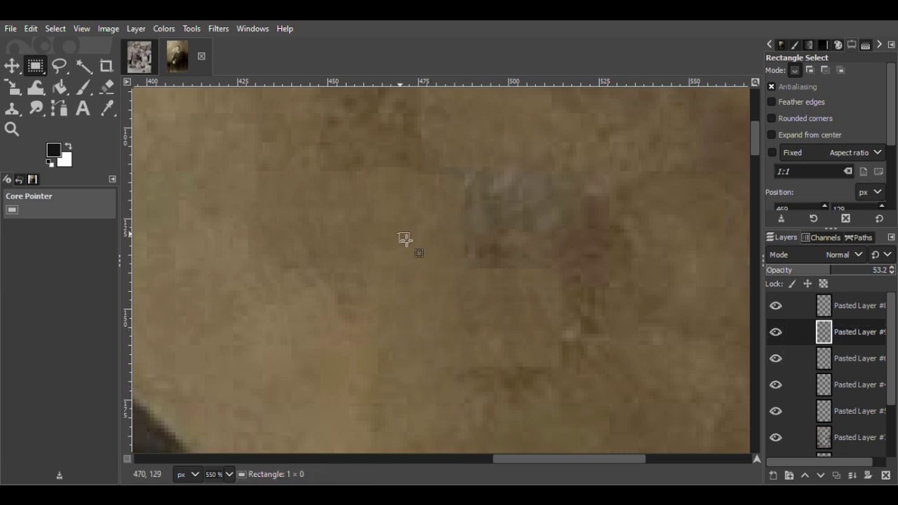
Try to clear a rectangular strip along the upper edge of Pasted Layer #9.
{"action": "left_click_drag", "start_coordinate": [397, 234], "coordinate": [476, 273]}
{"action": "right_click", "coordinate": [430, 267]}
{"action": "left_click", "coordinate": [533, 245]}
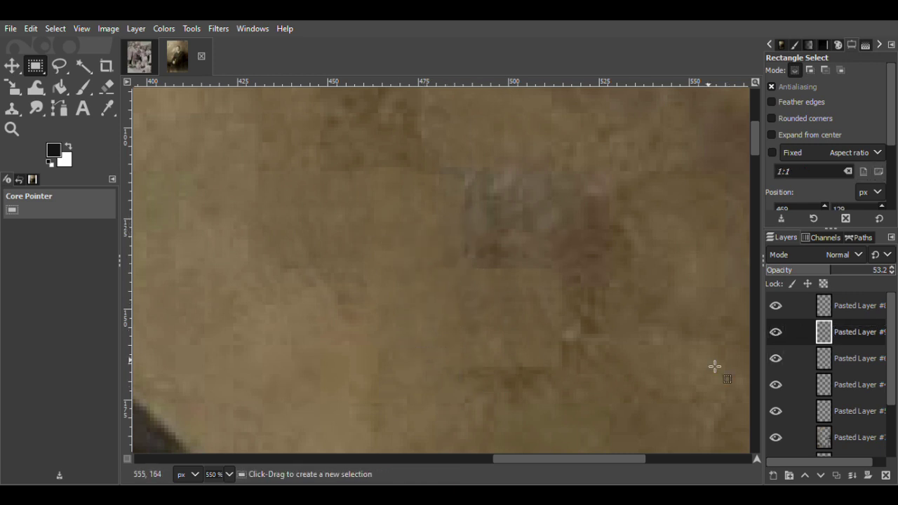
{"action": "key", "text": "ctrl+z"}
{"action": "left_click", "coordinate": [715, 366]}
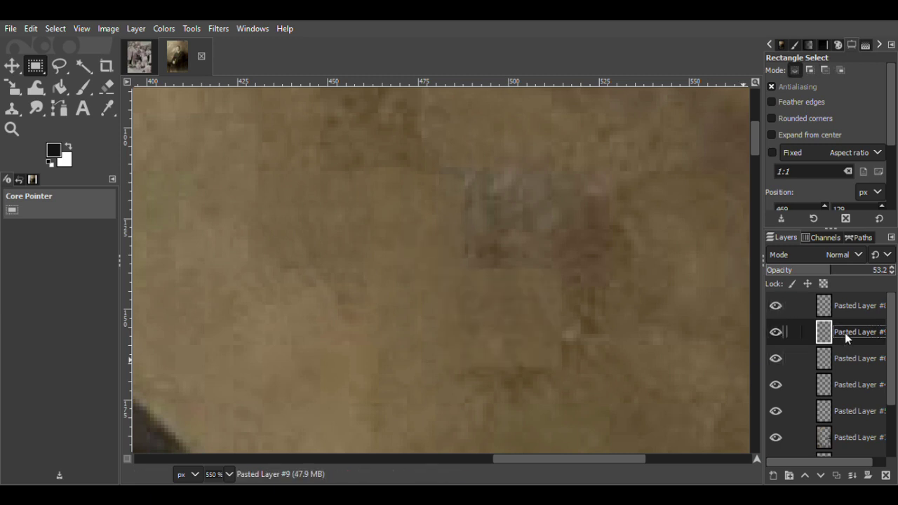
Merge Pasted Layer #9 down into Pasted Layer #6 and check the upper patches by hiding and showing them.
{"action": "left_click", "coordinate": [781, 163]}
{"action": "left_click", "coordinate": [776, 306]}
{"action": "left_click", "coordinate": [775, 306]}
{"action": "left_click", "coordinate": [776, 333]}
{"action": "left_click", "coordinate": [776, 333]}
{"action": "left_click", "coordinate": [776, 360]}
{"action": "left_click", "coordinate": [777, 358]}
{"action": "scroll", "coordinate": [780, 330], "scroll_direction": "up", "scroll_amount": 1}
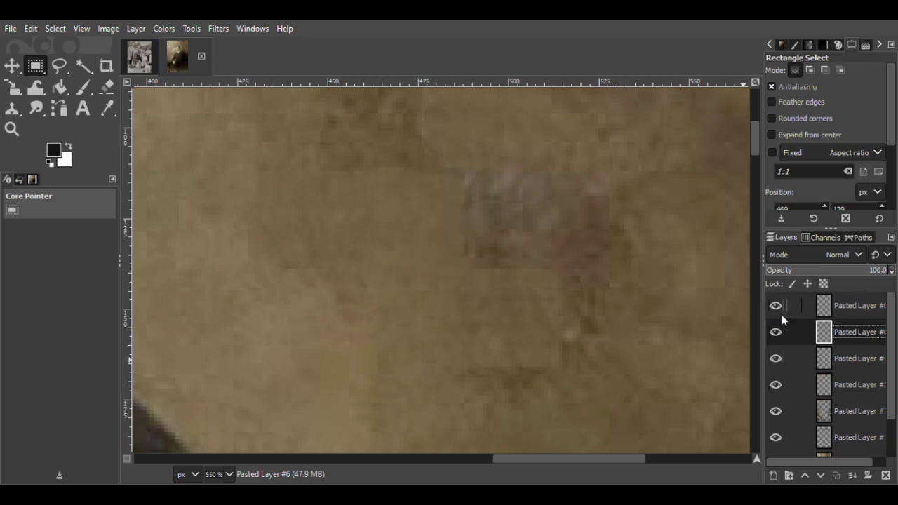
Cover the grey and reddish stain with two more pasted patch copies placed side by side.
{"action": "left_click", "coordinate": [861, 306]}
{"action": "key", "text": "m"}
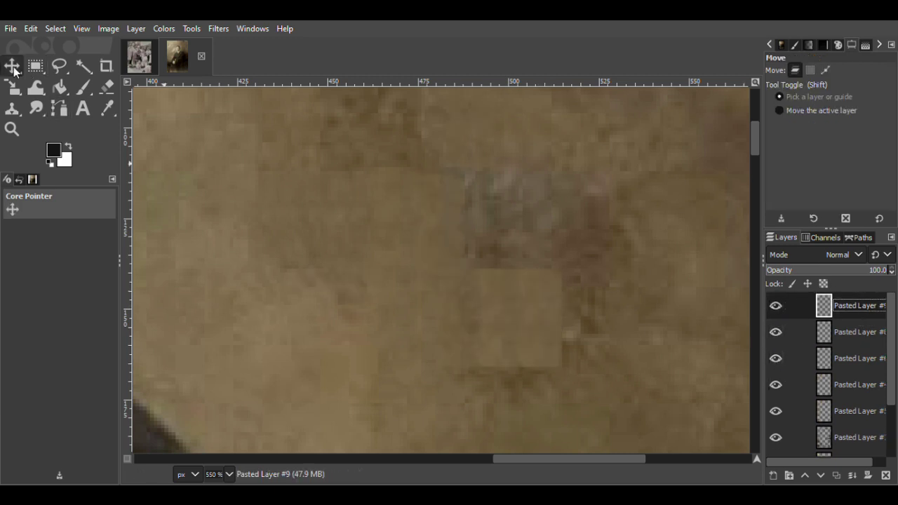
{"action": "left_click_drag", "start_coordinate": [505, 327], "coordinate": [495, 231]}
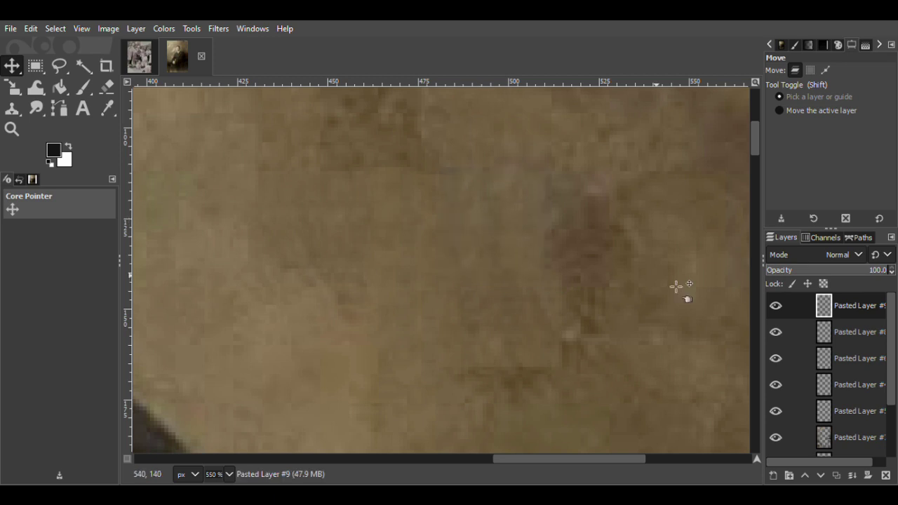
{"action": "key", "text": "ctrl+v"}
{"action": "left_click_drag", "start_coordinate": [582, 208], "coordinate": [624, 215]}
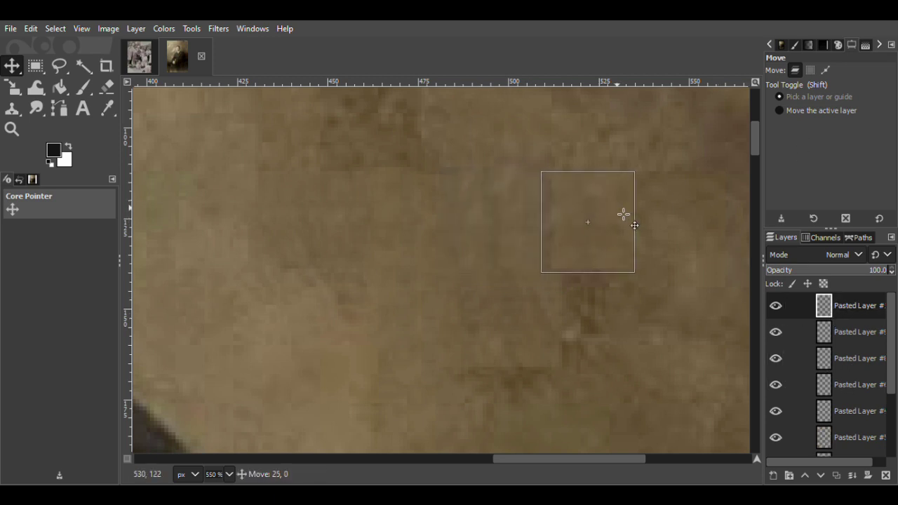
Paste another patch copy over the dark cracks below the stain's right part and compare it hidden and shown.
{"action": "key", "text": "ctrl+v"}
{"action": "left_click_drag", "start_coordinate": [607, 245], "coordinate": [611, 325]}
{"action": "left_click_drag", "start_coordinate": [576, 468], "coordinate": [585, 468]}
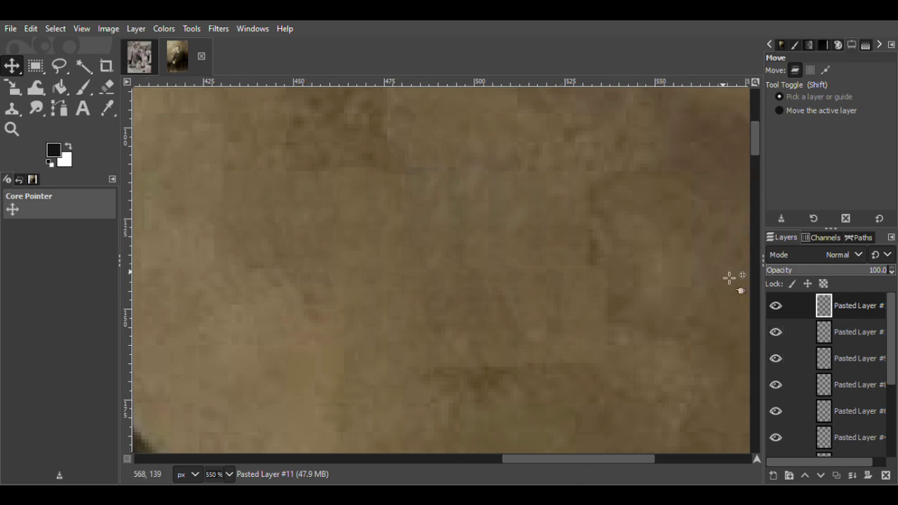
{"action": "left_click", "coordinate": [777, 305]}
{"action": "left_click", "coordinate": [776, 305]}
Paste another patch copy over the dark edge right of the covered stain and compare it hidden and shown.
{"action": "key", "text": "ctrl+v"}
{"action": "left_click_drag", "start_coordinate": [627, 290], "coordinate": [635, 221]}
{"action": "left_click", "coordinate": [774, 308]}
{"action": "left_click", "coordinate": [774, 308]}
{"action": "left_click", "coordinate": [42, 67]}
{"action": "left_click_drag", "start_coordinate": [688, 154], "coordinate": [630, 280]}
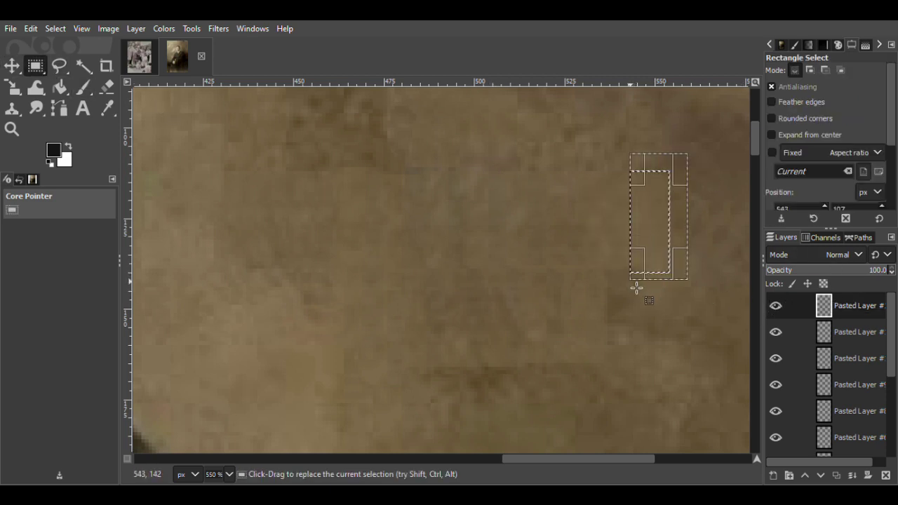
{"action": "left_click", "coordinate": [578, 249]}
{"action": "key", "text": "ctrl+z"}
{"action": "key", "text": "ctrl+shift+a"}
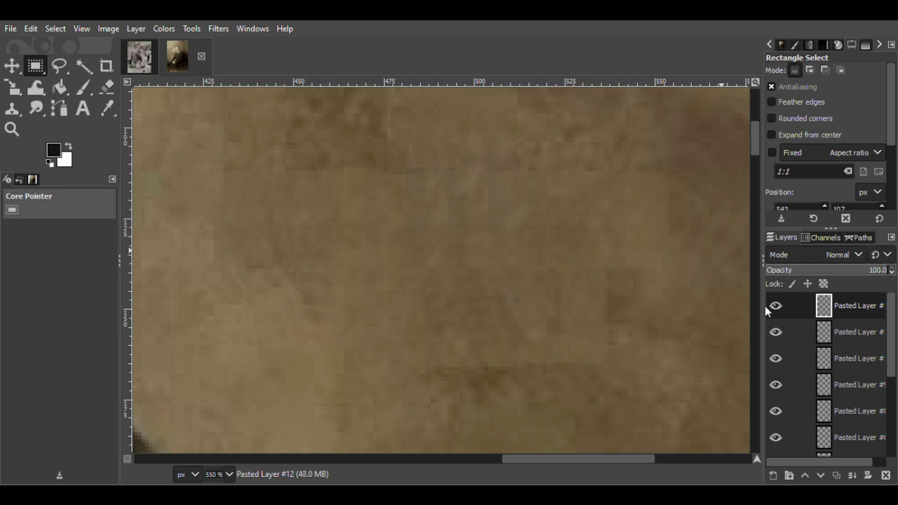
Add another patch copy and place it over the dark area directly below the rightmost patch.
{"action": "left_click", "coordinate": [774, 328]}
{"action": "left_click", "coordinate": [775, 329]}
{"action": "left_click", "coordinate": [835, 331]}
{"action": "key", "text": "ctrl+shift+d"}
{"action": "left_click", "coordinate": [15, 68]}
{"action": "left_click_drag", "start_coordinate": [555, 235], "coordinate": [655, 334]}
{"action": "left_click_drag", "start_coordinate": [662, 335], "coordinate": [666, 334]}
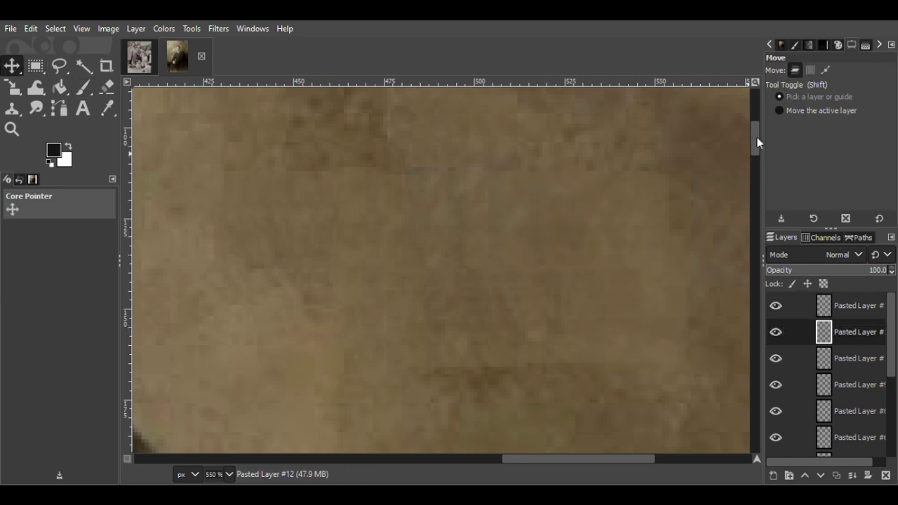
Cover the dark smudges below the patched area with two more patch copies, at about 70 and 71.5 opacity.
{"action": "left_click_drag", "start_coordinate": [757, 143], "coordinate": [761, 150]}
{"action": "left_click", "coordinate": [775, 338]}
{"action": "left_click", "coordinate": [774, 338]}
{"action": "left_click", "coordinate": [776, 356]}
{"action": "left_click", "coordinate": [776, 356]}
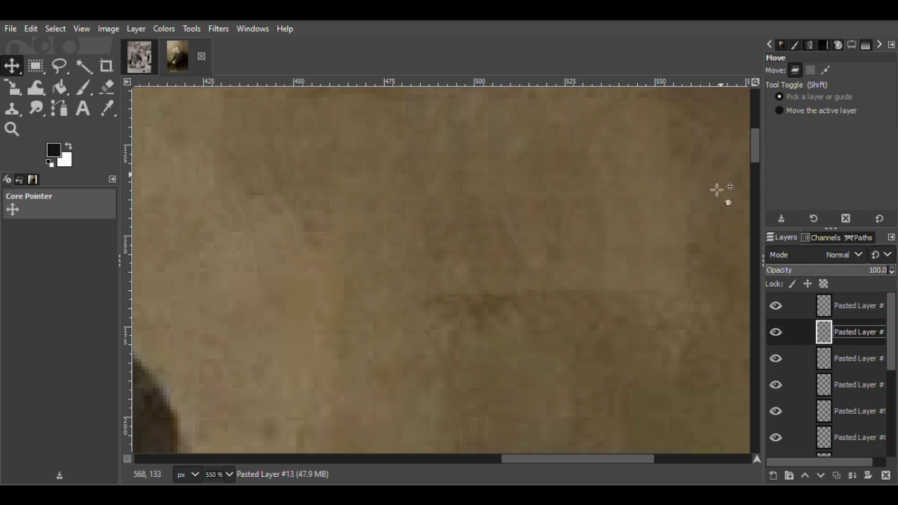
{"action": "left_click_drag", "start_coordinate": [526, 349], "coordinate": [570, 347]}
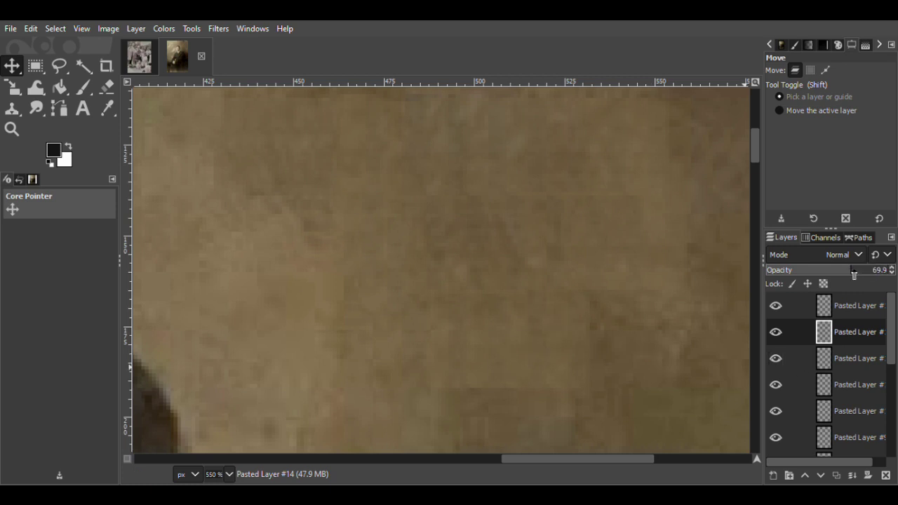
{"action": "left_click", "coordinate": [855, 363]}
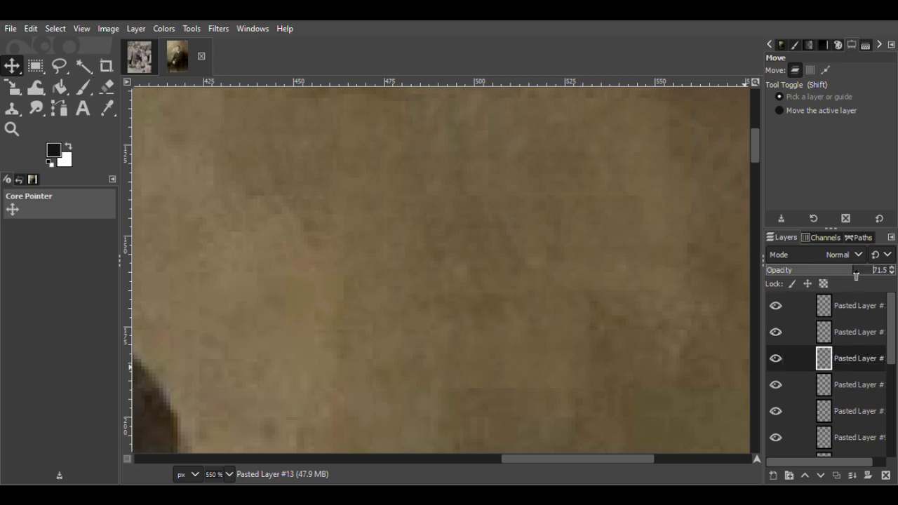
Merge all the new patch layers and Pasted Layer #4 down into Pasted Layer #5.
{"action": "left_click", "coordinate": [848, 302]}
{"action": "key", "text": "ctrl+e"}
{"action": "key", "text": "ctrl+e"}
{"action": "key", "text": "ctrl+e"}
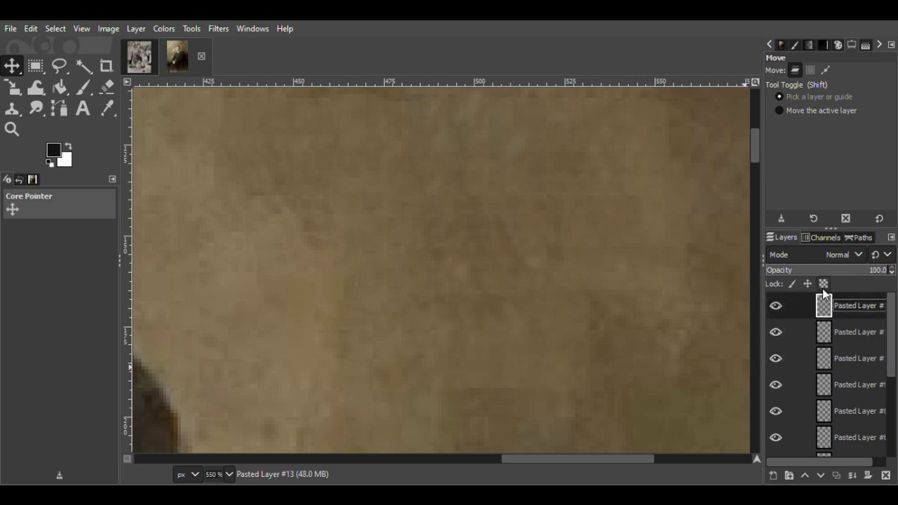
{"action": "key", "text": "Page_Down"}
{"action": "key", "text": "Page_Down"}
{"action": "key", "text": "Page_Down"}
{"action": "key", "text": "Page_Down"}
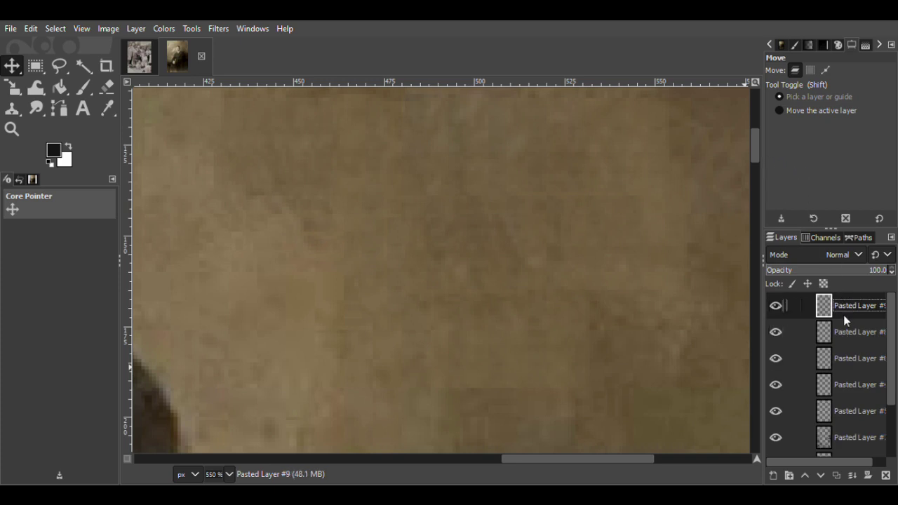
{"action": "key", "text": "ctrl+e"}
{"action": "key", "text": "ctrl+e"}
{"action": "key", "text": "ctrl+e"}
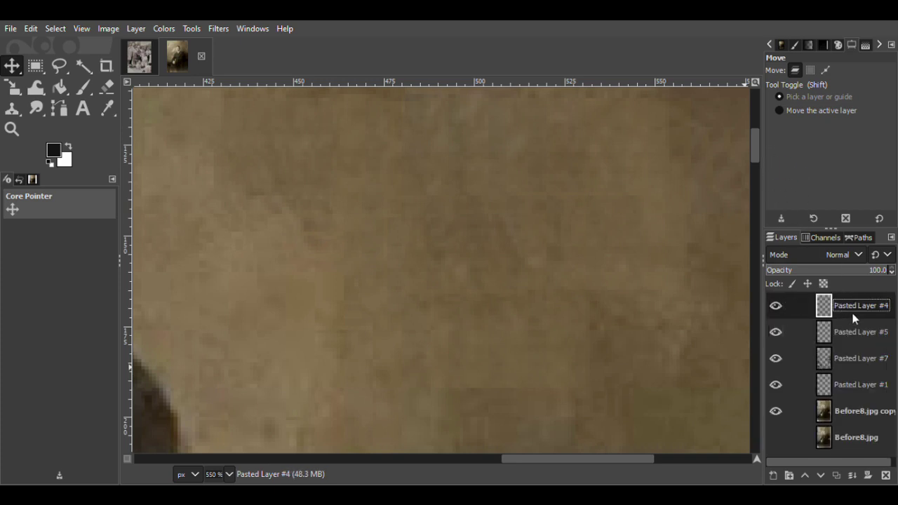
Save the image as Before8.xcf and review the whole portrait.
{"action": "key", "text": "ctrl+s"}
{"action": "key", "text": "z"}
{"action": "left_click", "coordinate": [802, 107]}
{"action": "left_click", "coordinate": [479, 256]}
{"action": "left_click", "coordinate": [479, 257]}
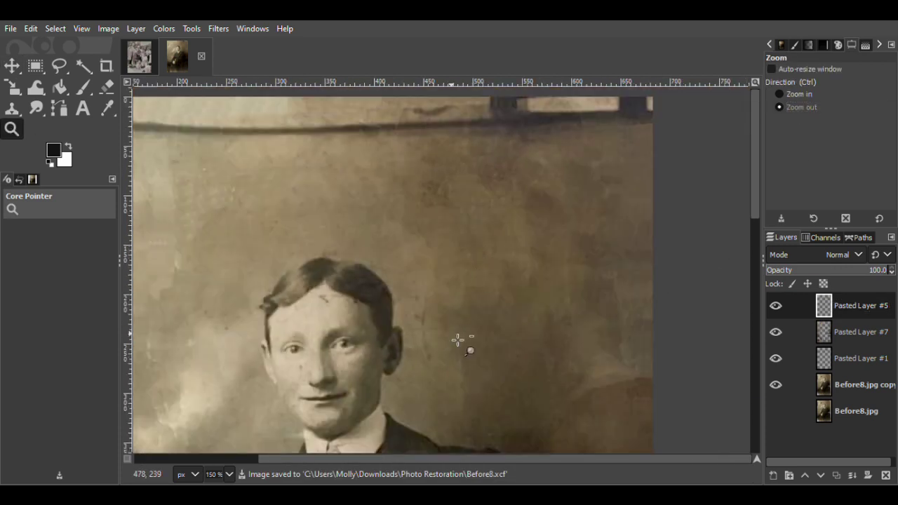
{"action": "left_click", "coordinate": [459, 341]}
{"action": "left_click_drag", "start_coordinate": [755, 267], "coordinate": [769, 322]}
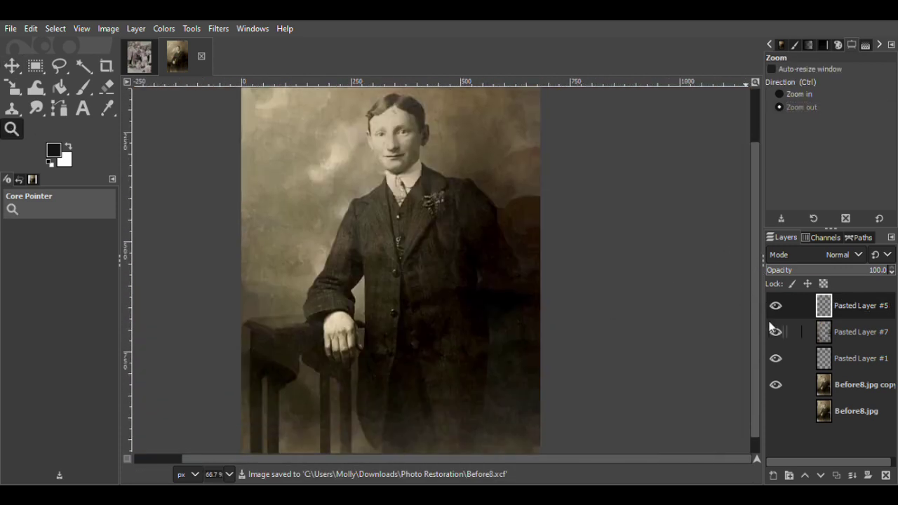
{"action": "left_click", "coordinate": [570, 237]}
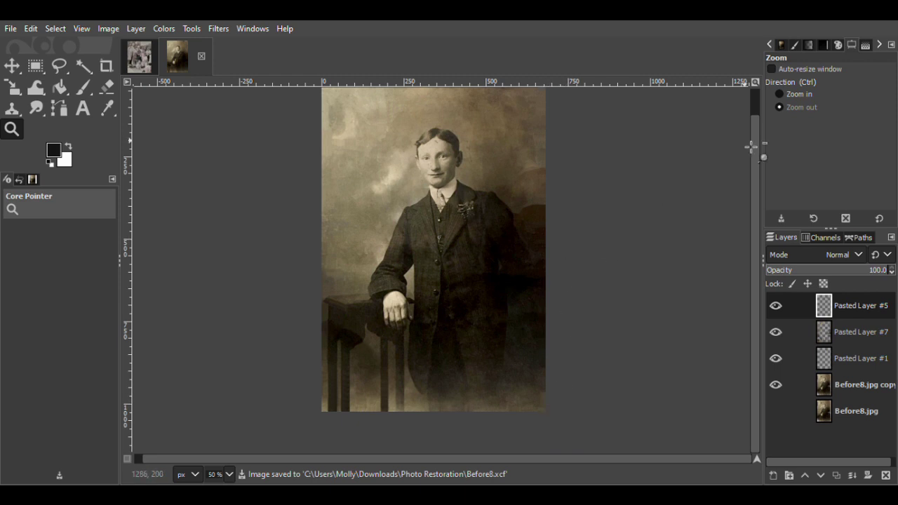
{"action": "scroll", "coordinate": [752, 148], "scroll_direction": "up", "scroll_amount": 2}
Compare the upper right background with and without Pasted Layers #5, #7 and #1.
{"action": "left_click", "coordinate": [779, 93]}
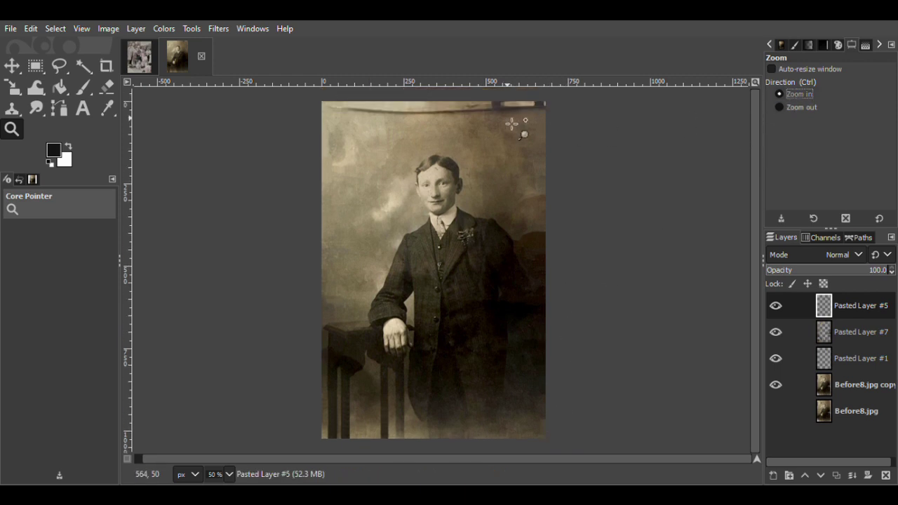
{"action": "left_click", "coordinate": [499, 122]}
{"action": "left_click", "coordinate": [501, 123]}
{"action": "left_click", "coordinate": [466, 156]}
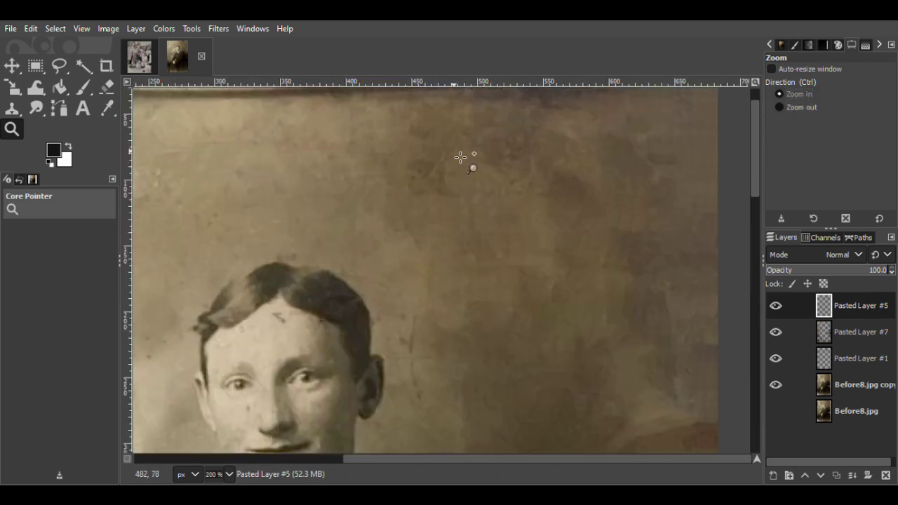
{"action": "left_click", "coordinate": [775, 306]}
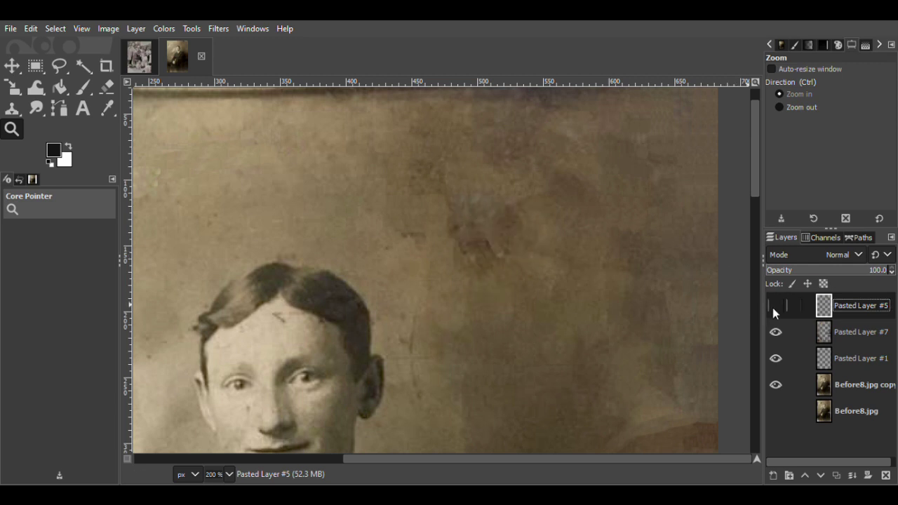
{"action": "left_click", "coordinate": [774, 336]}
{"action": "left_click", "coordinate": [775, 353]}
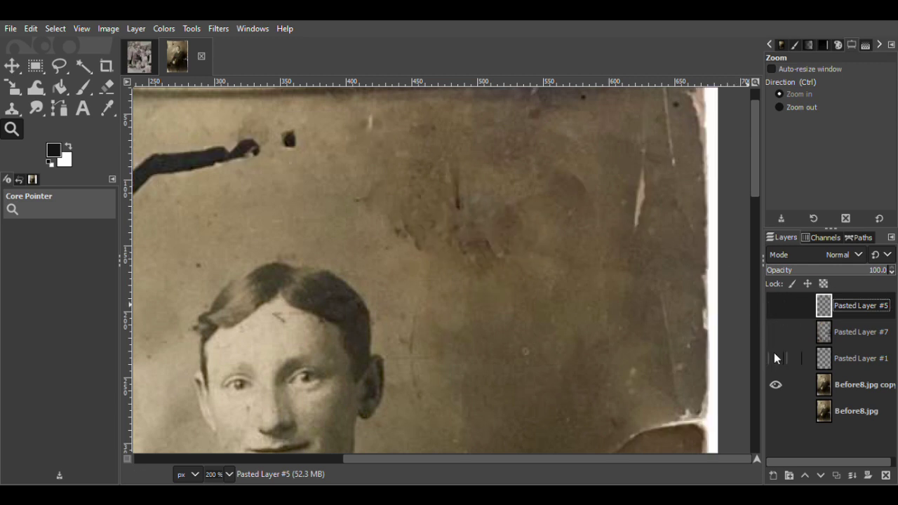
{"action": "left_click", "coordinate": [775, 358]}
{"action": "left_click", "coordinate": [776, 333]}
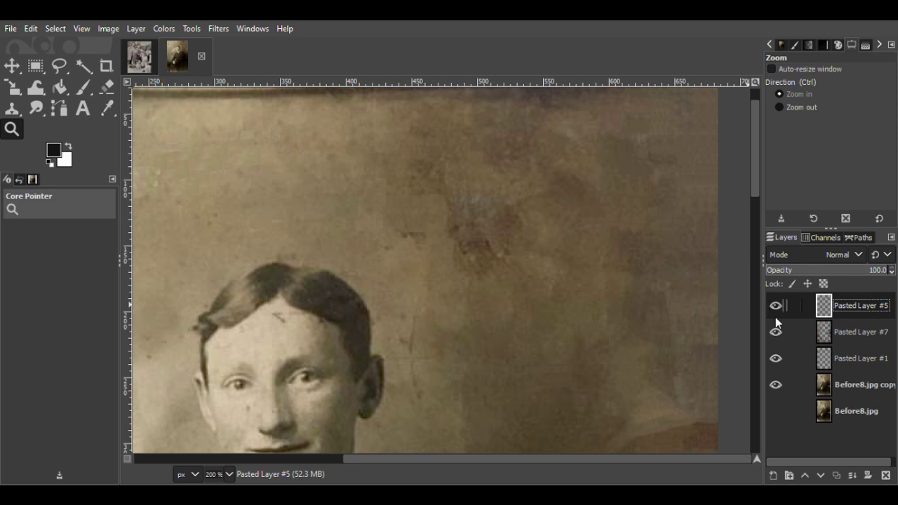
{"action": "left_click", "coordinate": [775, 317]}
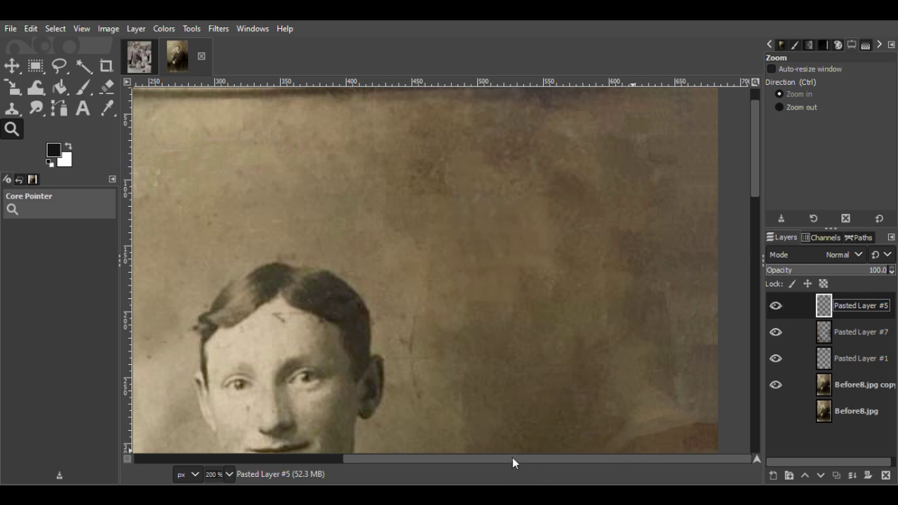
Compare the furniture legs in the portrait's lower left corner with and without Pasted Layers #5, #7 and #1.
{"action": "left_click_drag", "start_coordinate": [513, 457], "coordinate": [254, 450]}
{"action": "left_click_drag", "start_coordinate": [753, 166], "coordinate": [784, 428]}
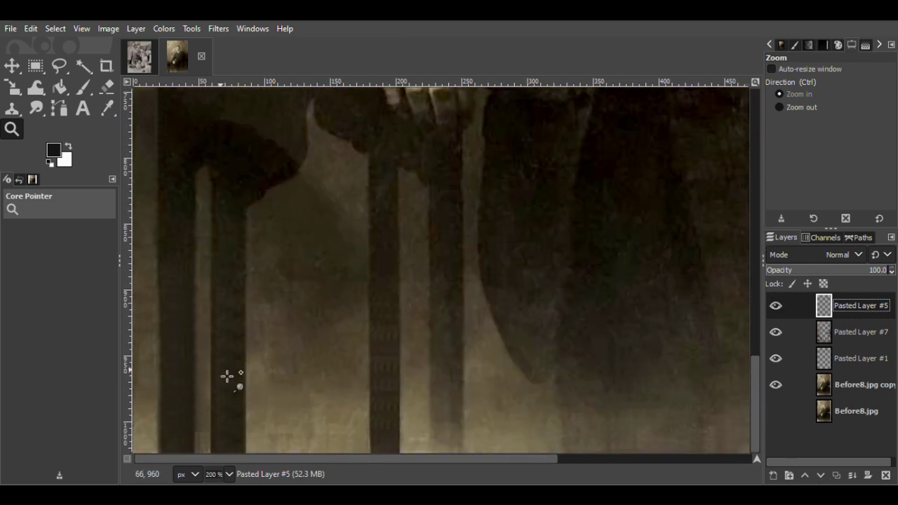
{"action": "left_click", "coordinate": [204, 437]}
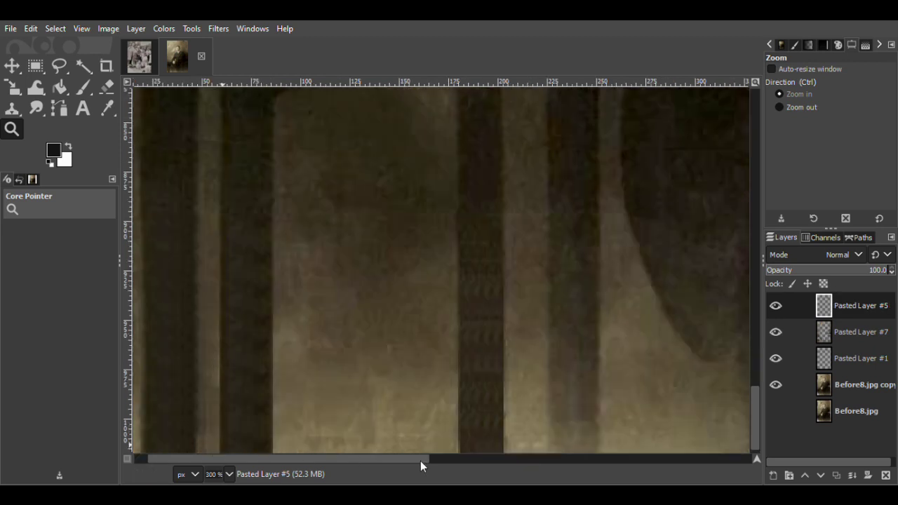
{"action": "left_click_drag", "start_coordinate": [421, 461], "coordinate": [404, 461]}
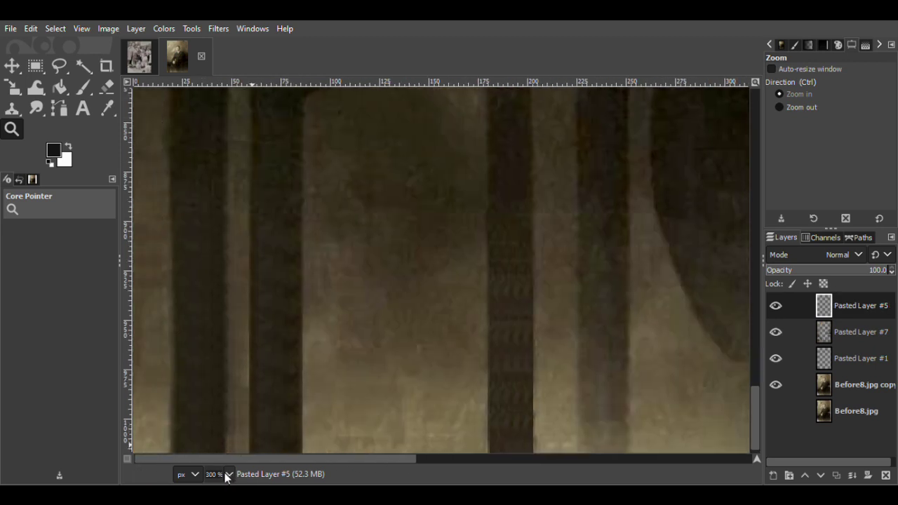
{"action": "left_click", "coordinate": [776, 307]}
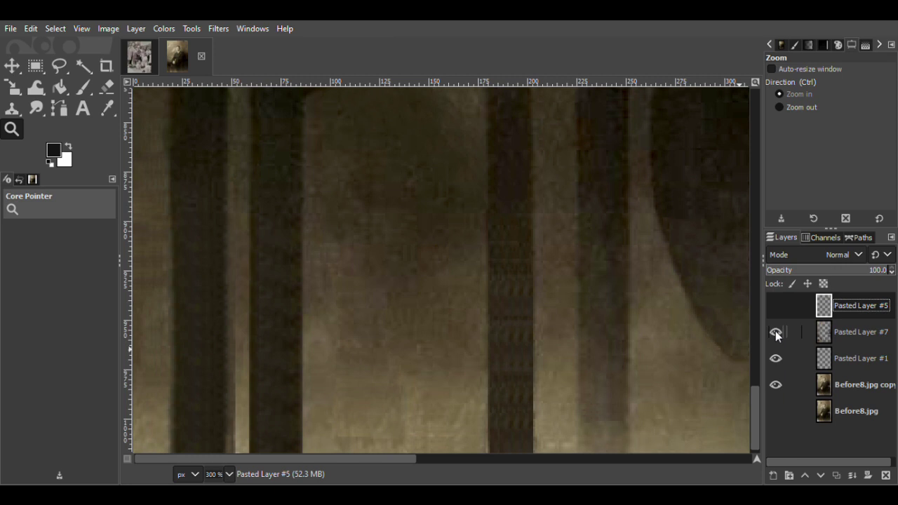
{"action": "left_click", "coordinate": [776, 333]}
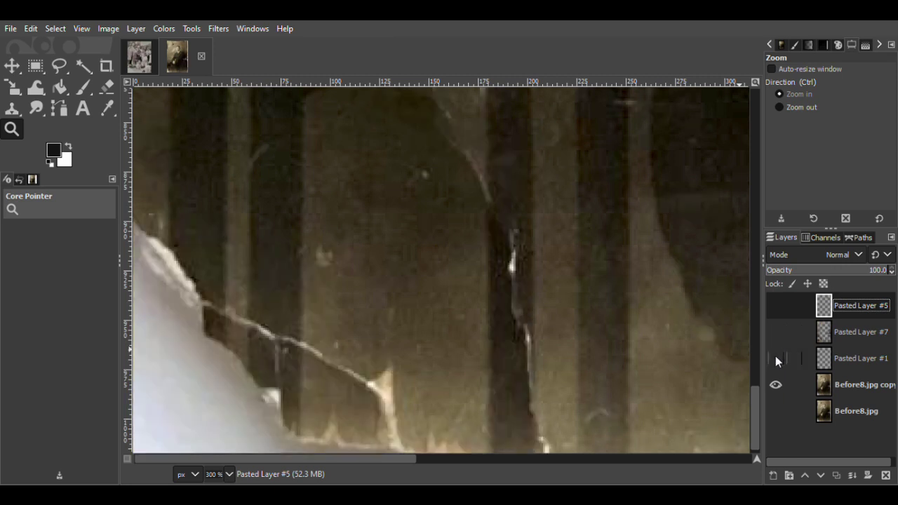
{"action": "left_click", "coordinate": [777, 337]}
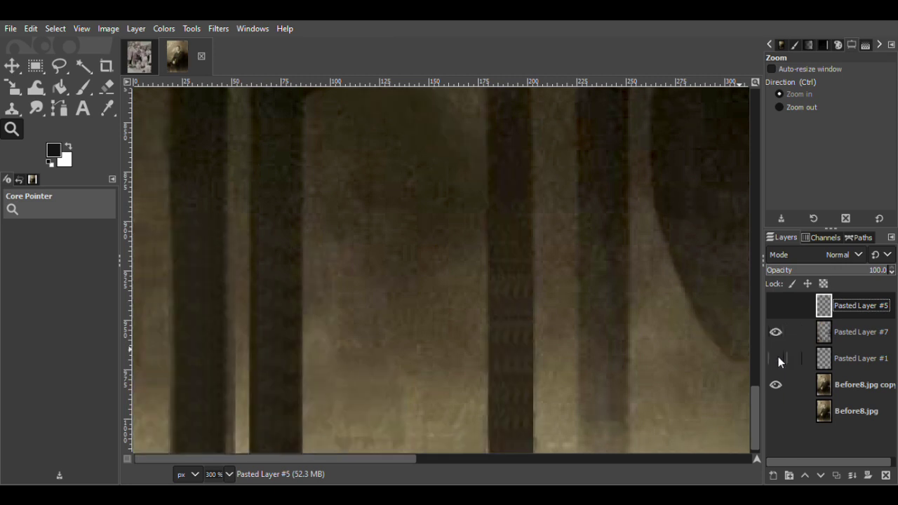
Compare the background beside the man's head and shoulder with Pasted Layers #5 and #1 hidden and shown.
{"action": "left_click", "coordinate": [800, 107]}
{"action": "left_click", "coordinate": [495, 164]}
{"action": "left_click", "coordinate": [496, 165]}
{"action": "left_click_drag", "start_coordinate": [756, 355], "coordinate": [736, 200]}
{"action": "left_click", "coordinate": [777, 314]}
{"action": "left_click", "coordinate": [777, 313]}
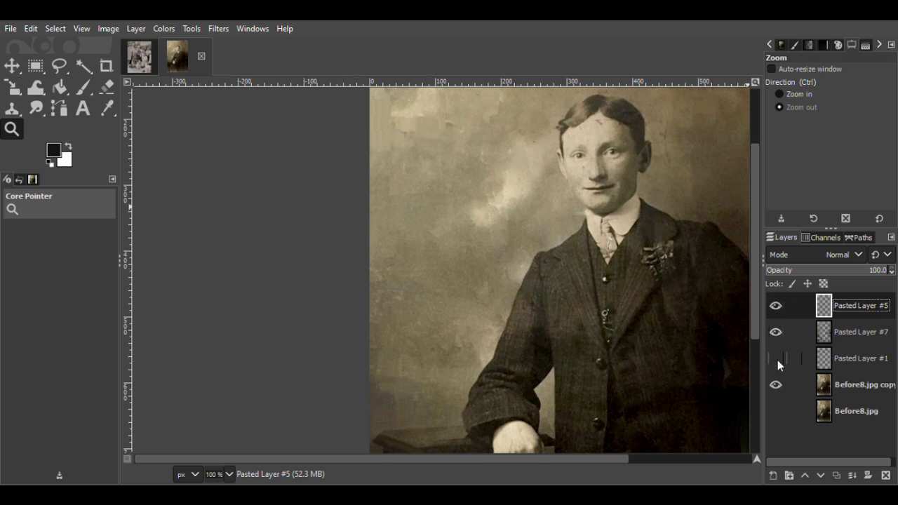
{"action": "left_click", "coordinate": [774, 307]}
{"action": "left_click", "coordinate": [814, 95]}
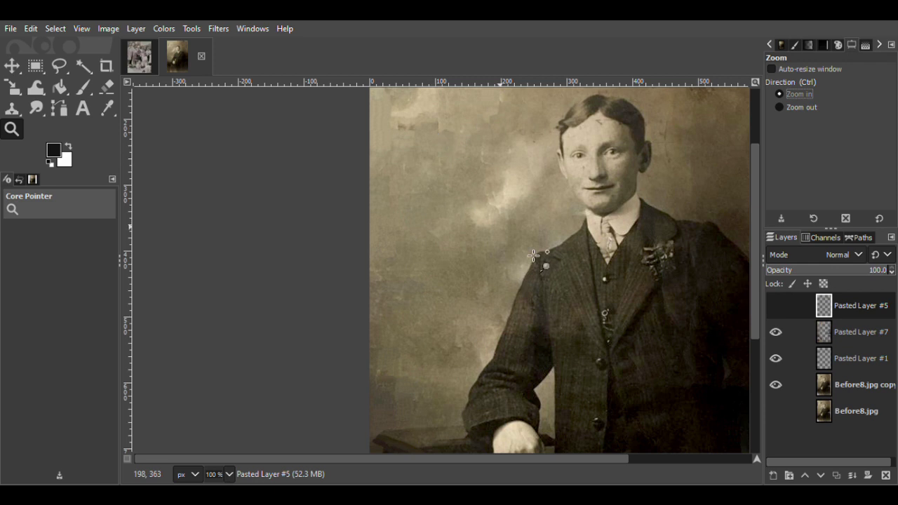
{"action": "left_click", "coordinate": [775, 307]}
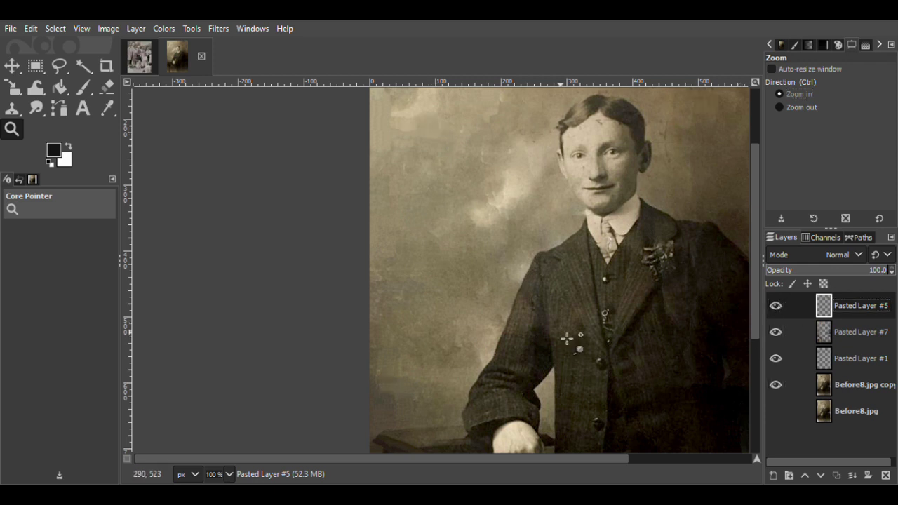
Review the whole portrait at 50% zoom with all patch layers visible.
{"action": "left_click", "coordinate": [820, 108]}
{"action": "left_click", "coordinate": [463, 289]}
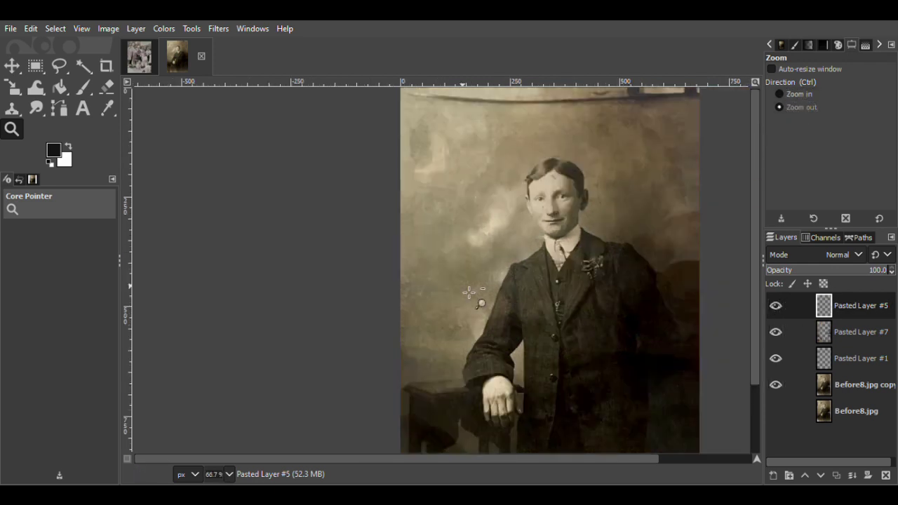
{"action": "left_click", "coordinate": [463, 289]}
{"action": "left_click_drag", "start_coordinate": [459, 458], "coordinate": [586, 458]}
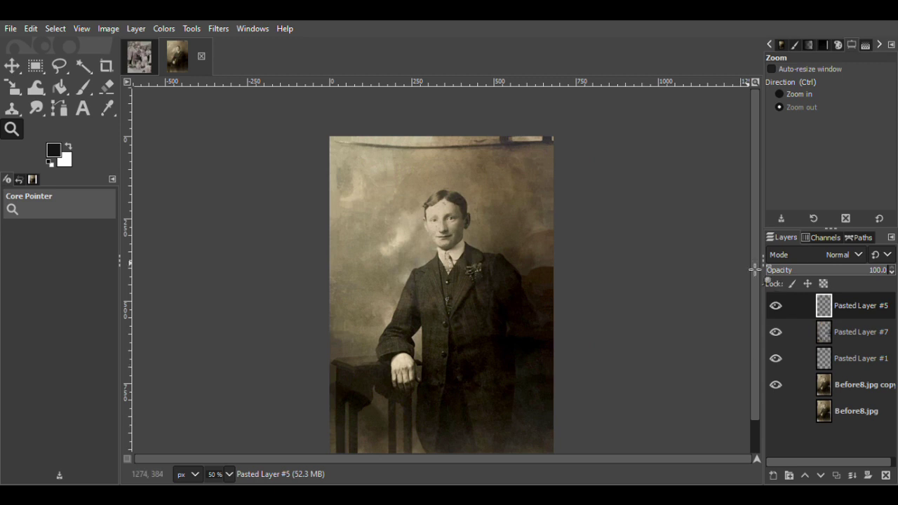
{"action": "left_click", "coordinate": [750, 270]}
{"action": "left_click", "coordinate": [789, 94]}
{"action": "left_click", "coordinate": [631, 290]}
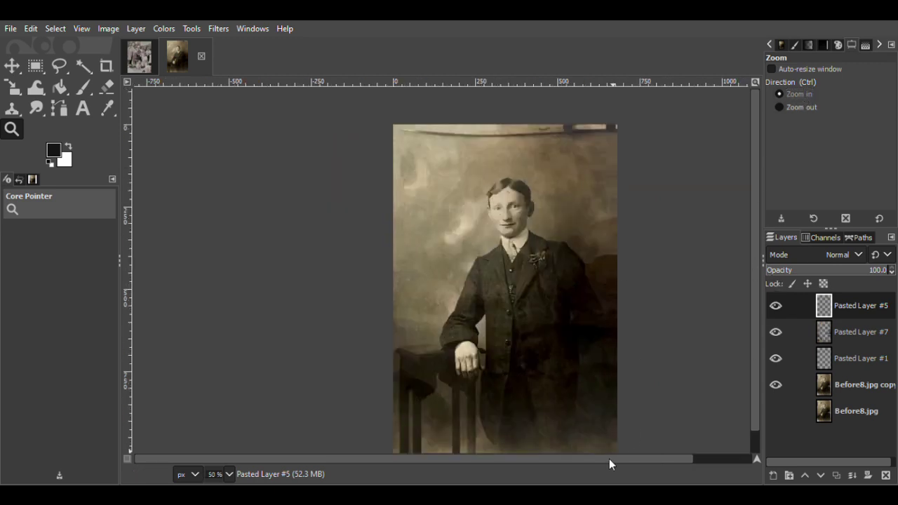
{"action": "left_click_drag", "start_coordinate": [609, 460], "coordinate": [677, 461]}
{"action": "left_click_drag", "start_coordinate": [755, 291], "coordinate": [760, 317]}
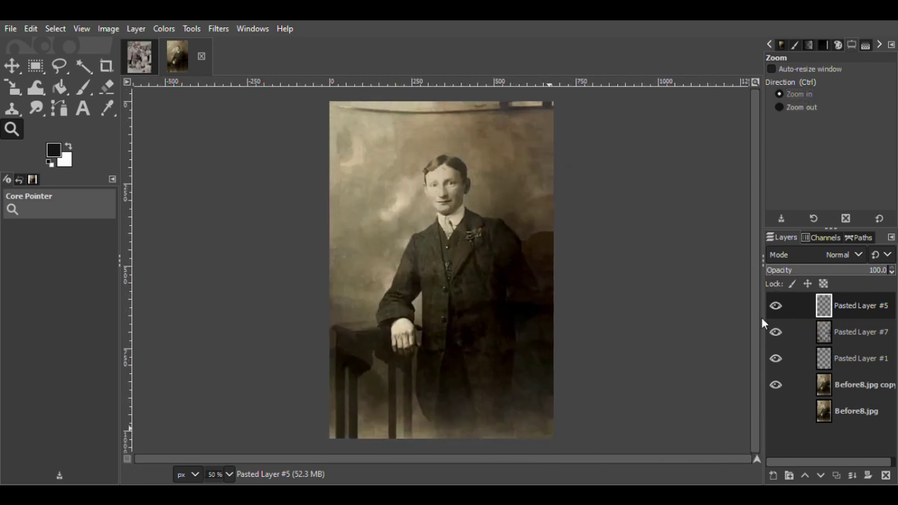
Inspect the patches of Pasted Layers #7 and #1 without the photo, and view Before8.jpg copy with only Pasted Layer #7.
{"action": "left_click", "coordinate": [776, 306]}
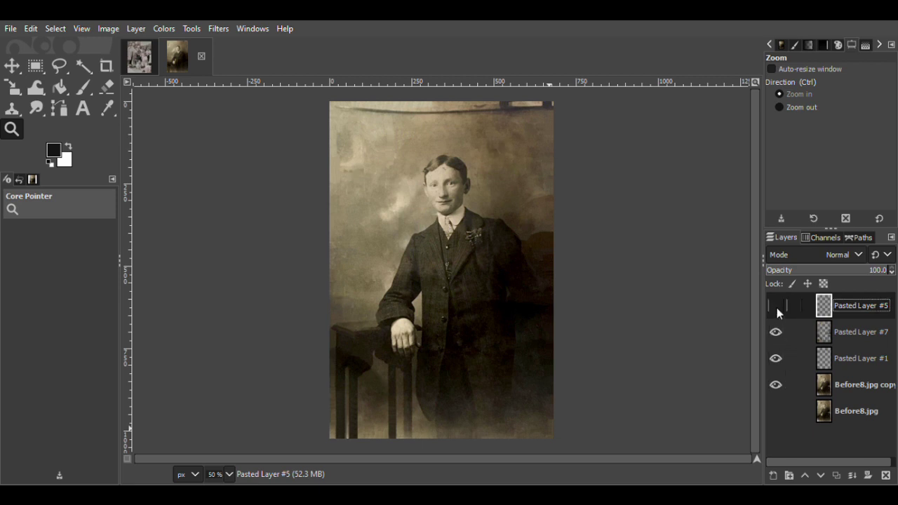
{"action": "left_click", "coordinate": [776, 385]}
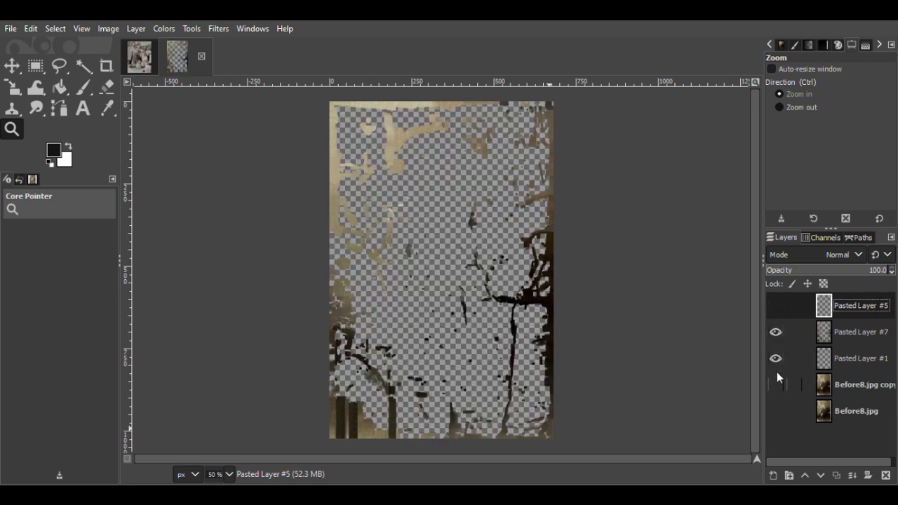
{"action": "left_click", "coordinate": [776, 334]}
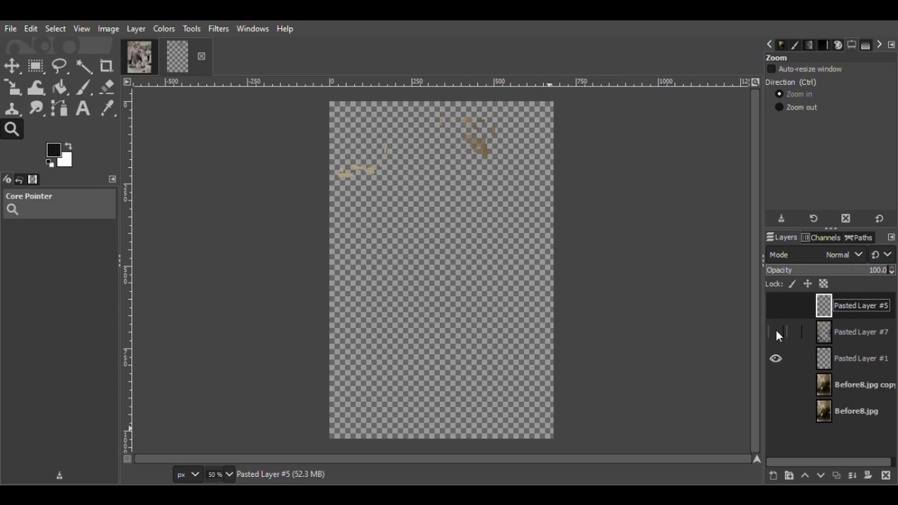
{"action": "left_click", "coordinate": [776, 359]}
{"action": "left_click", "coordinate": [776, 386]}
{"action": "left_click", "coordinate": [775, 333]}
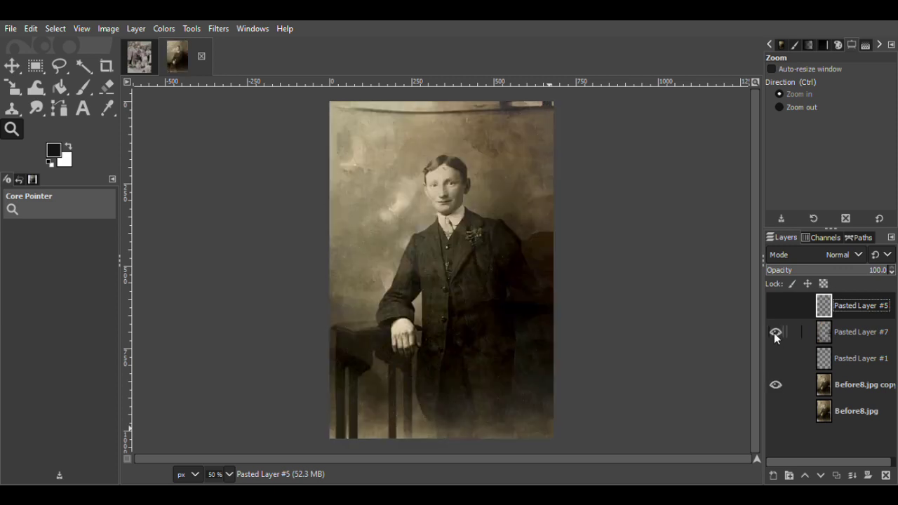
Make Pasted Layers #5 and #1 visible again and save the image as Before8.xcf.
{"action": "left_click", "coordinate": [776, 308]}
{"action": "left_click", "coordinate": [775, 361]}
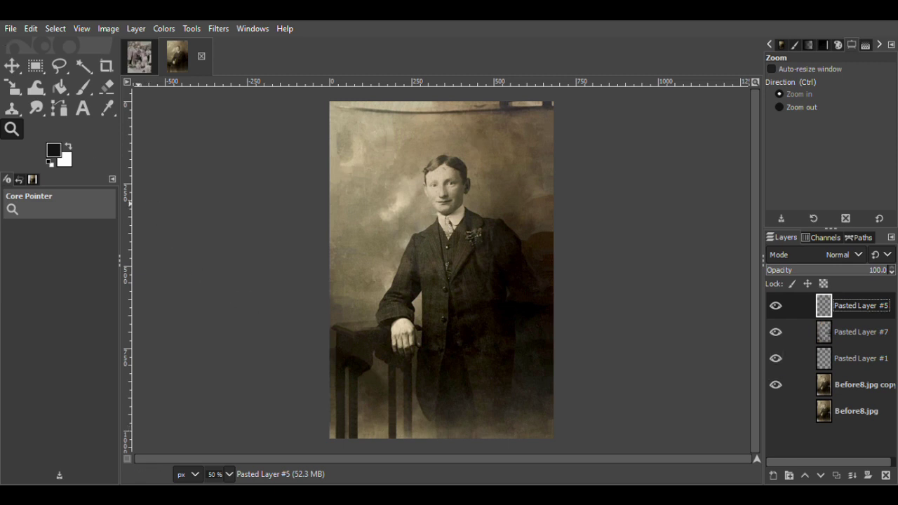
{"action": "left_click", "coordinate": [11, 28]}
{"action": "left_click", "coordinate": [32, 147]}
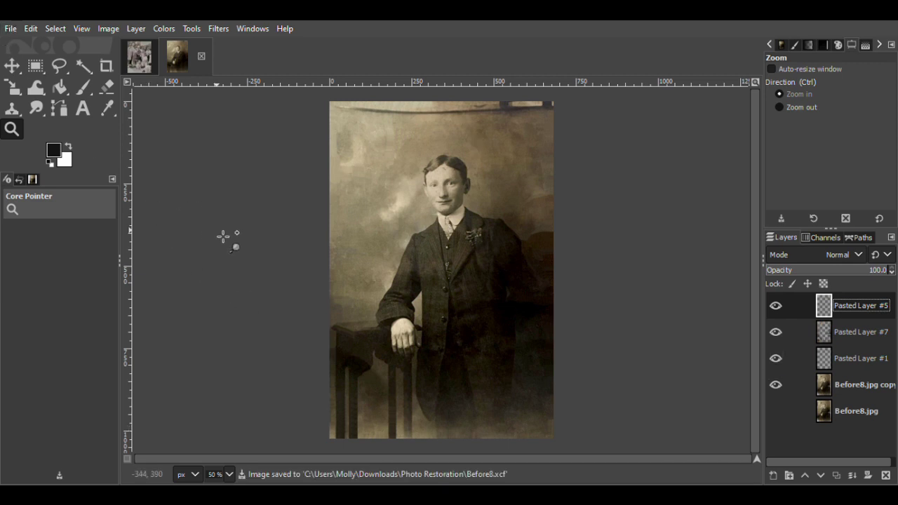